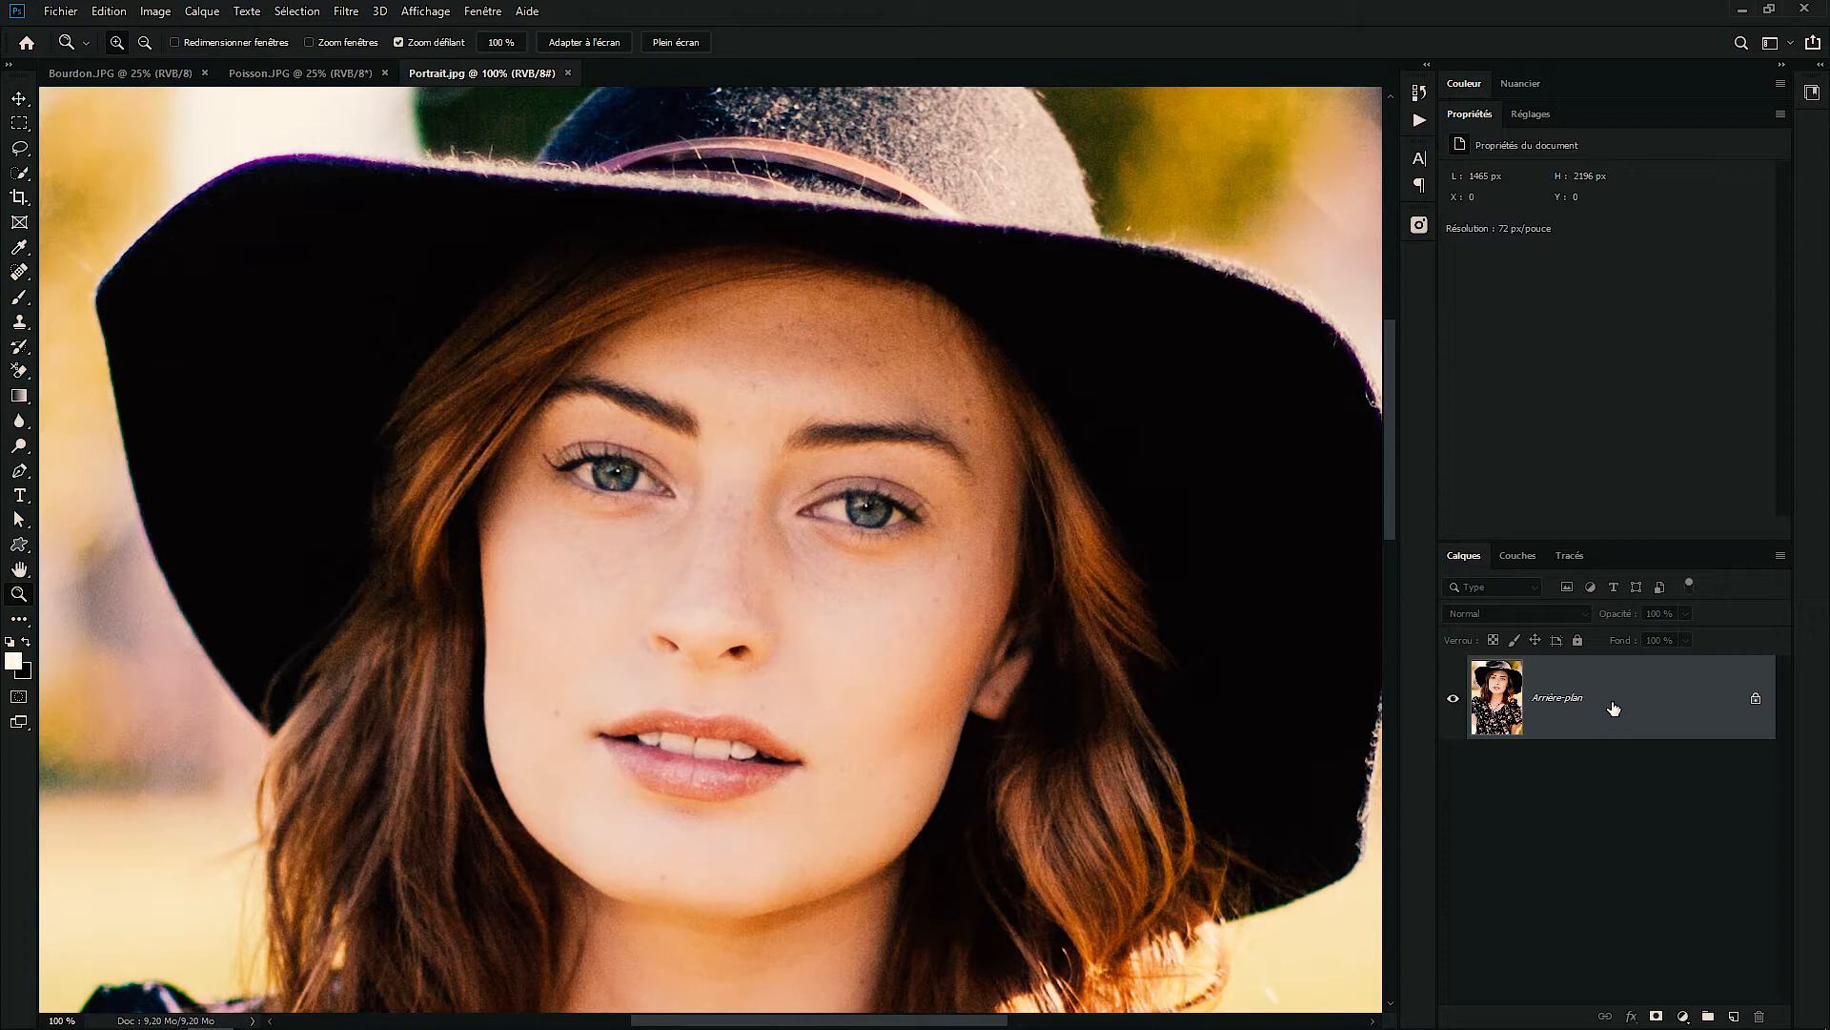
# Duplicate the background layer and hide the original
pyautogui.hotkey('ctrl', 'j')
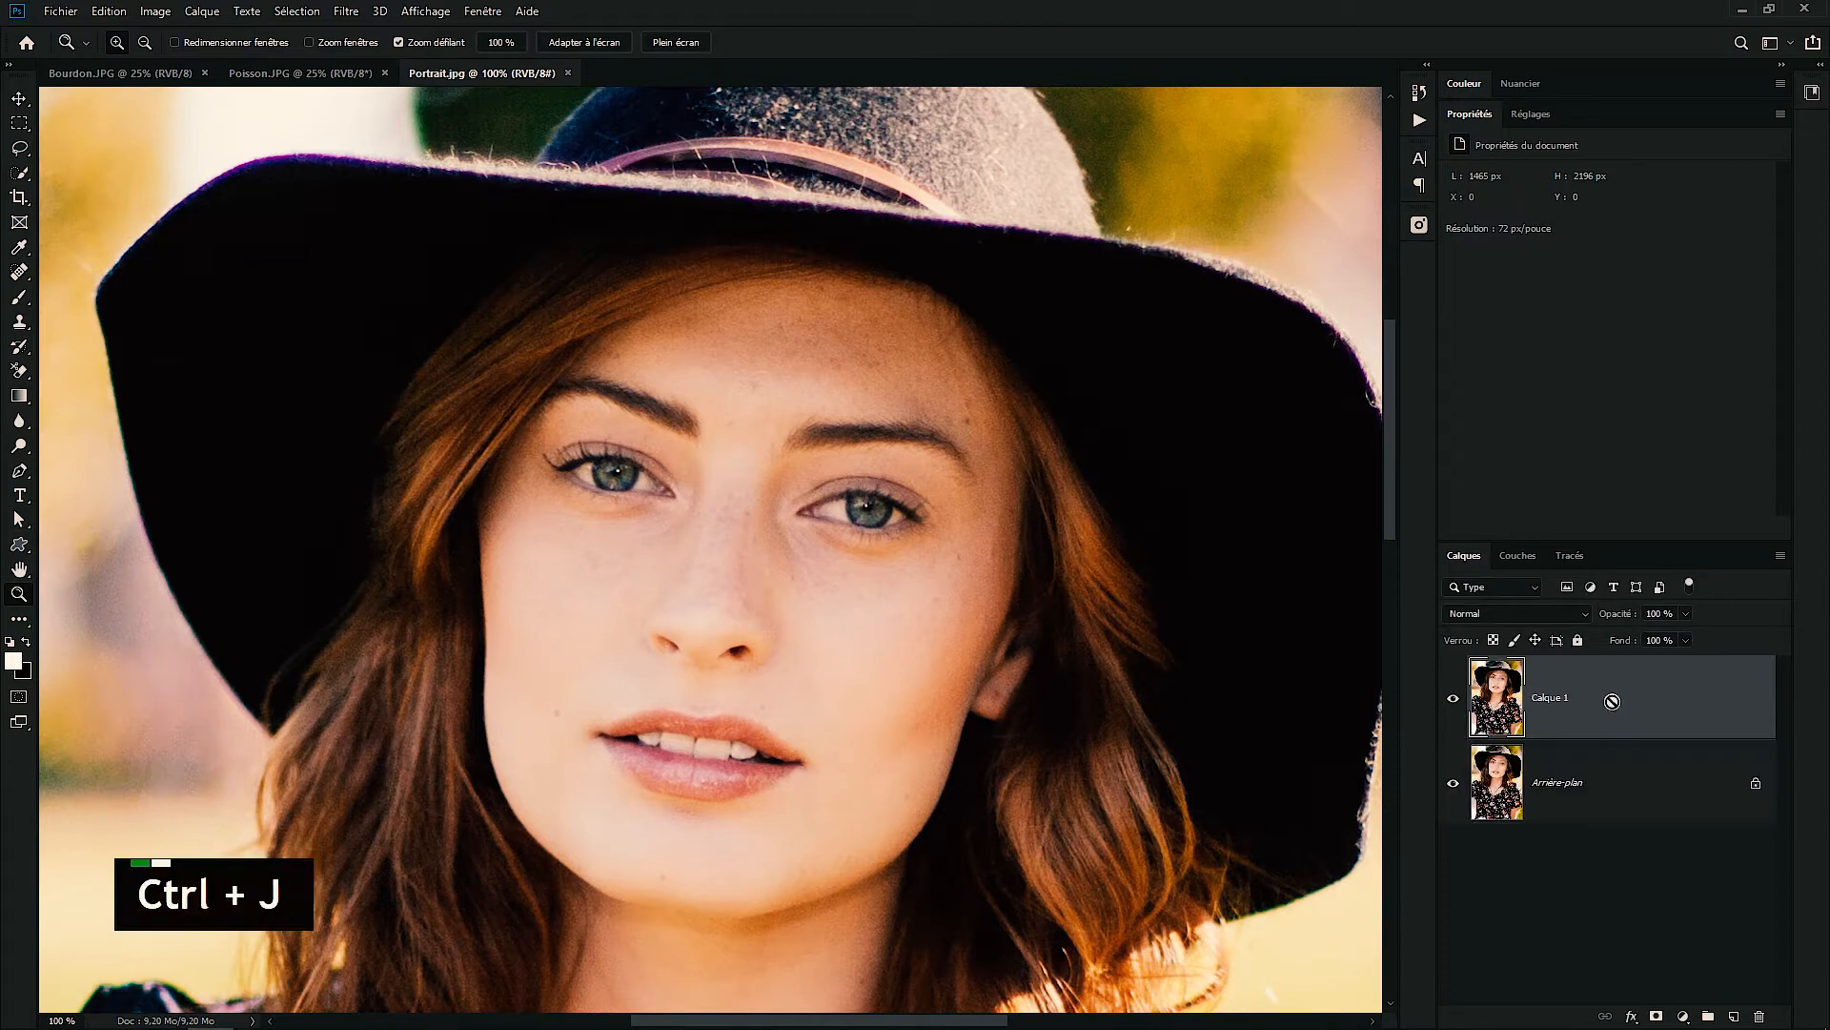
pyautogui.click(1454, 782)
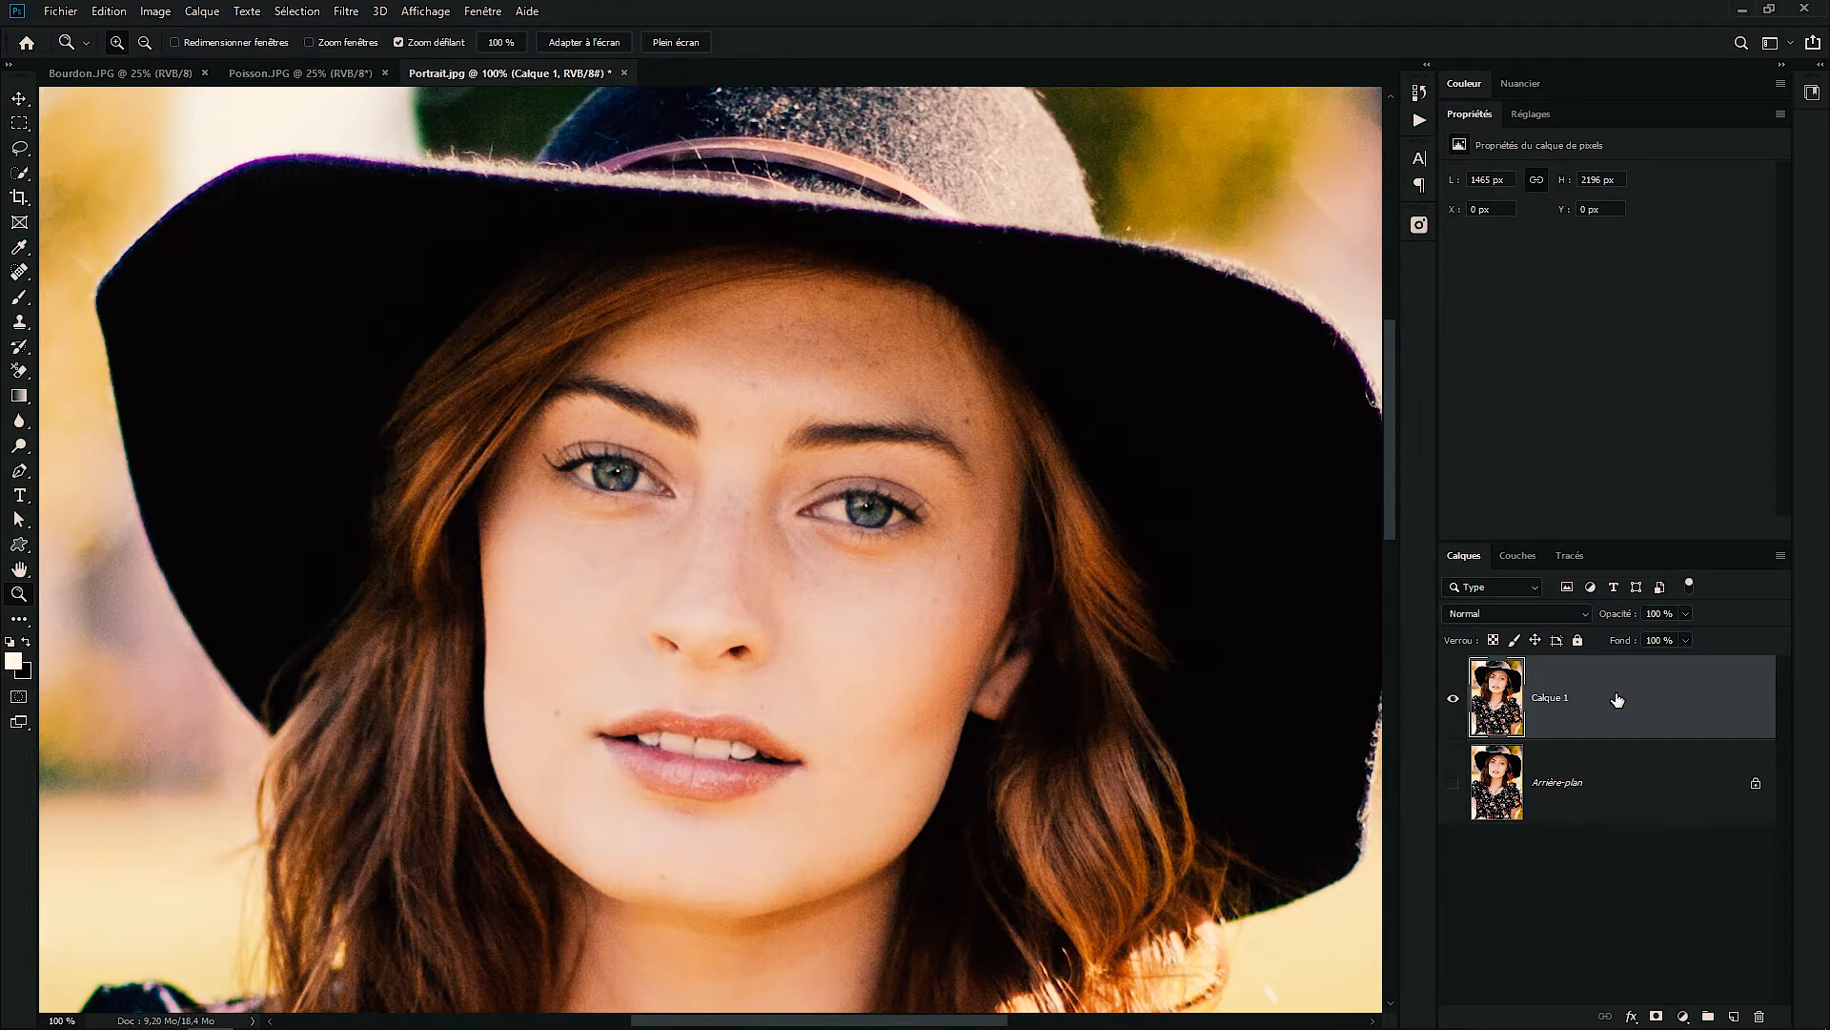
# Try the Accentuation filter directly on the duplicated layer with gain 189 %, radius 1.9 pixels and threshold 10, and undo it
pyautogui.click(345, 13)
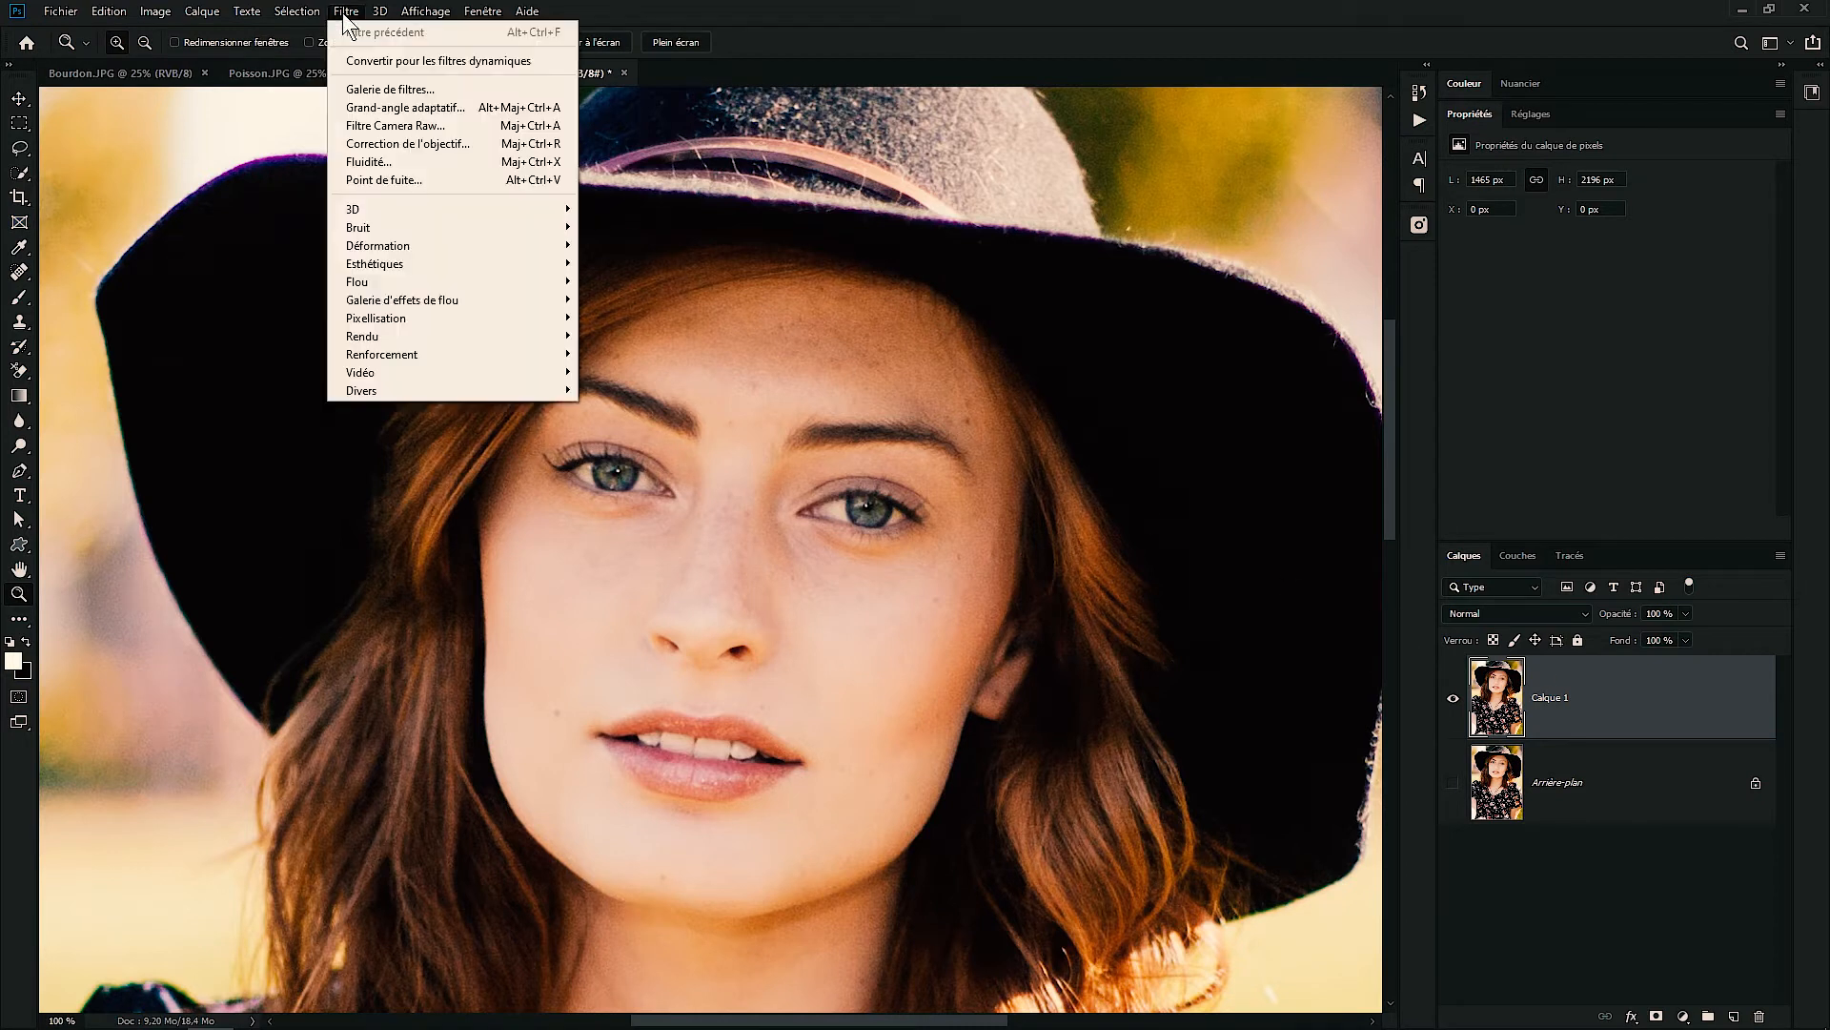
pyautogui.moveTo(399, 353)
pyautogui.click(672, 351)
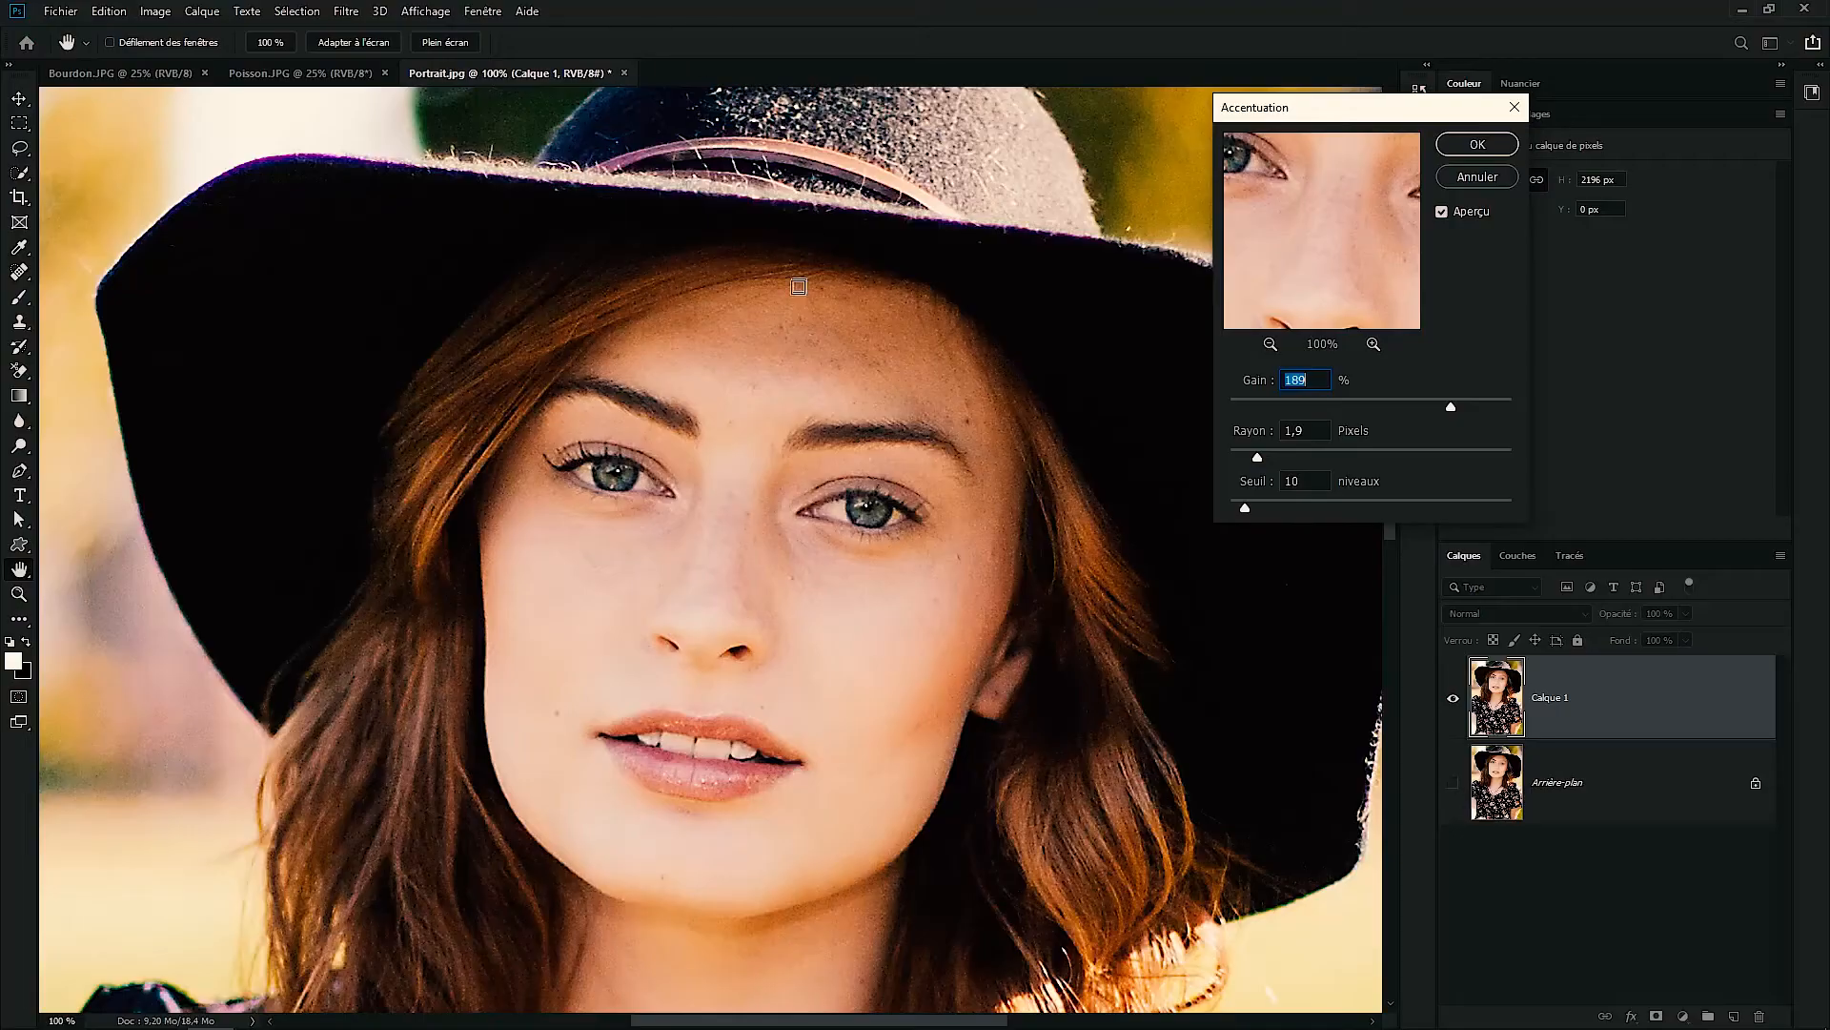
pyautogui.click(1482, 145)
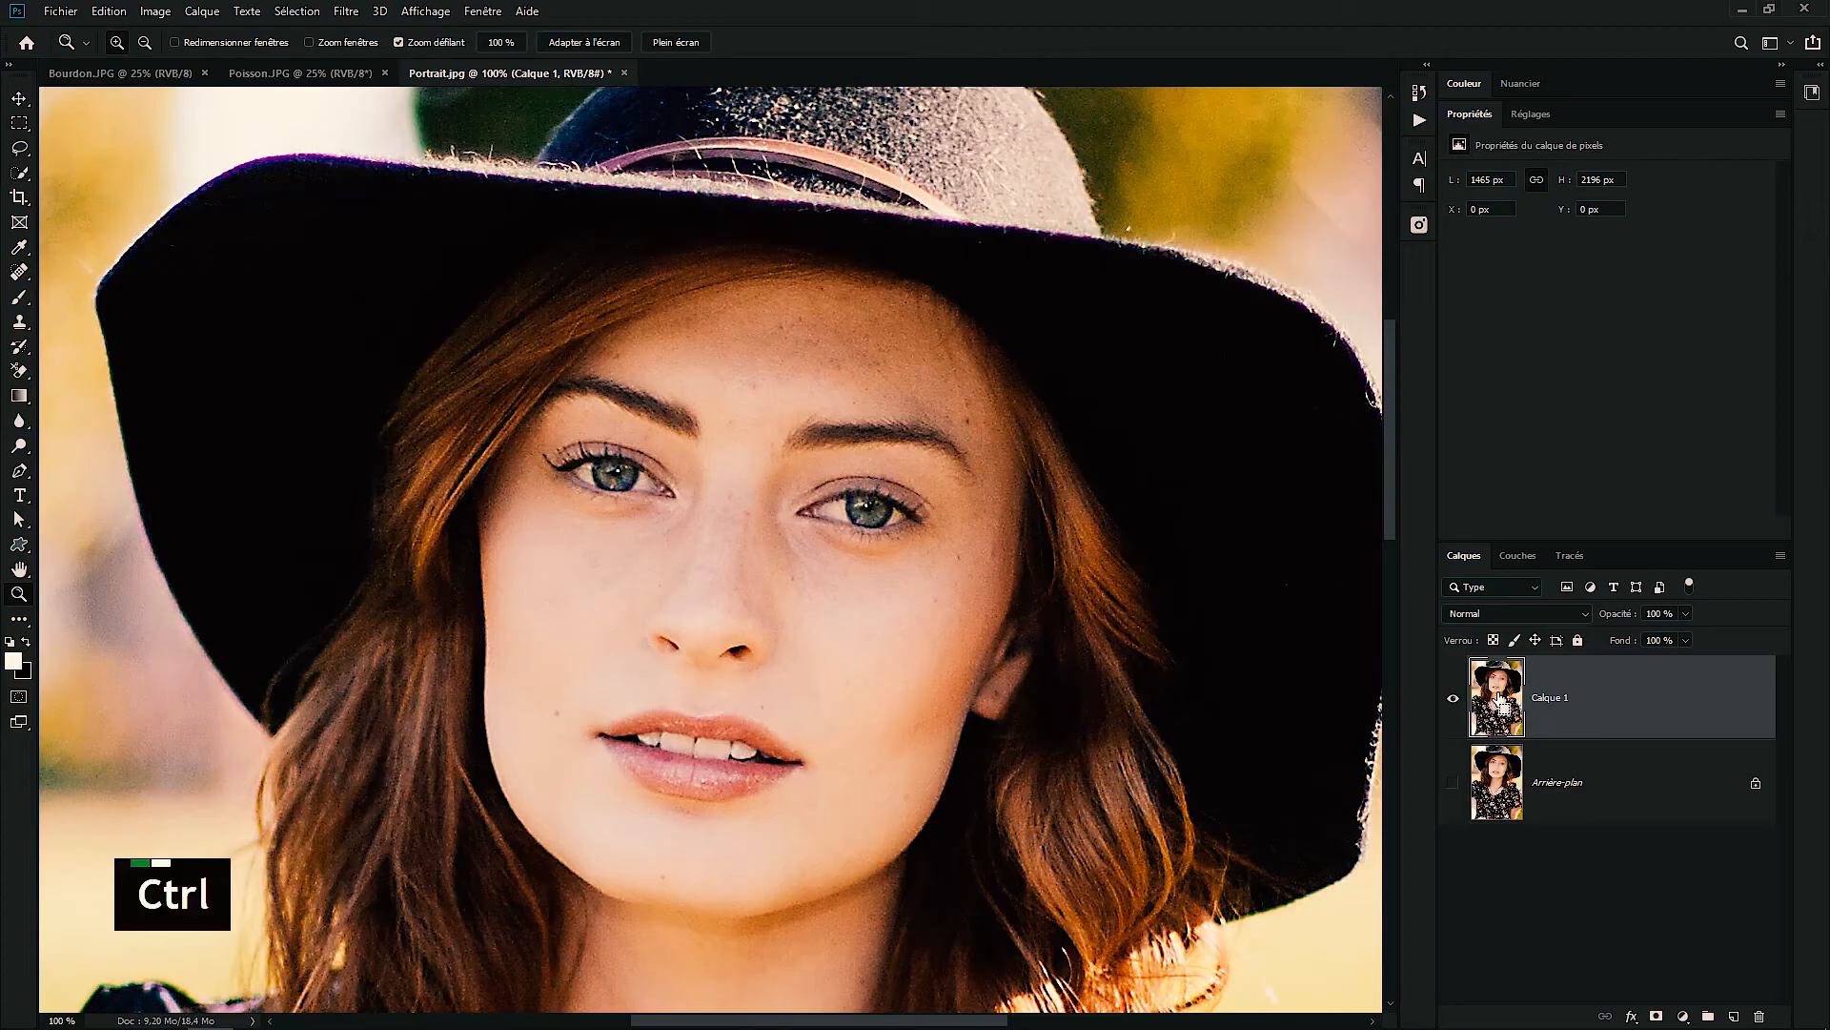
pyautogui.hotkey('ctrl', 'z')
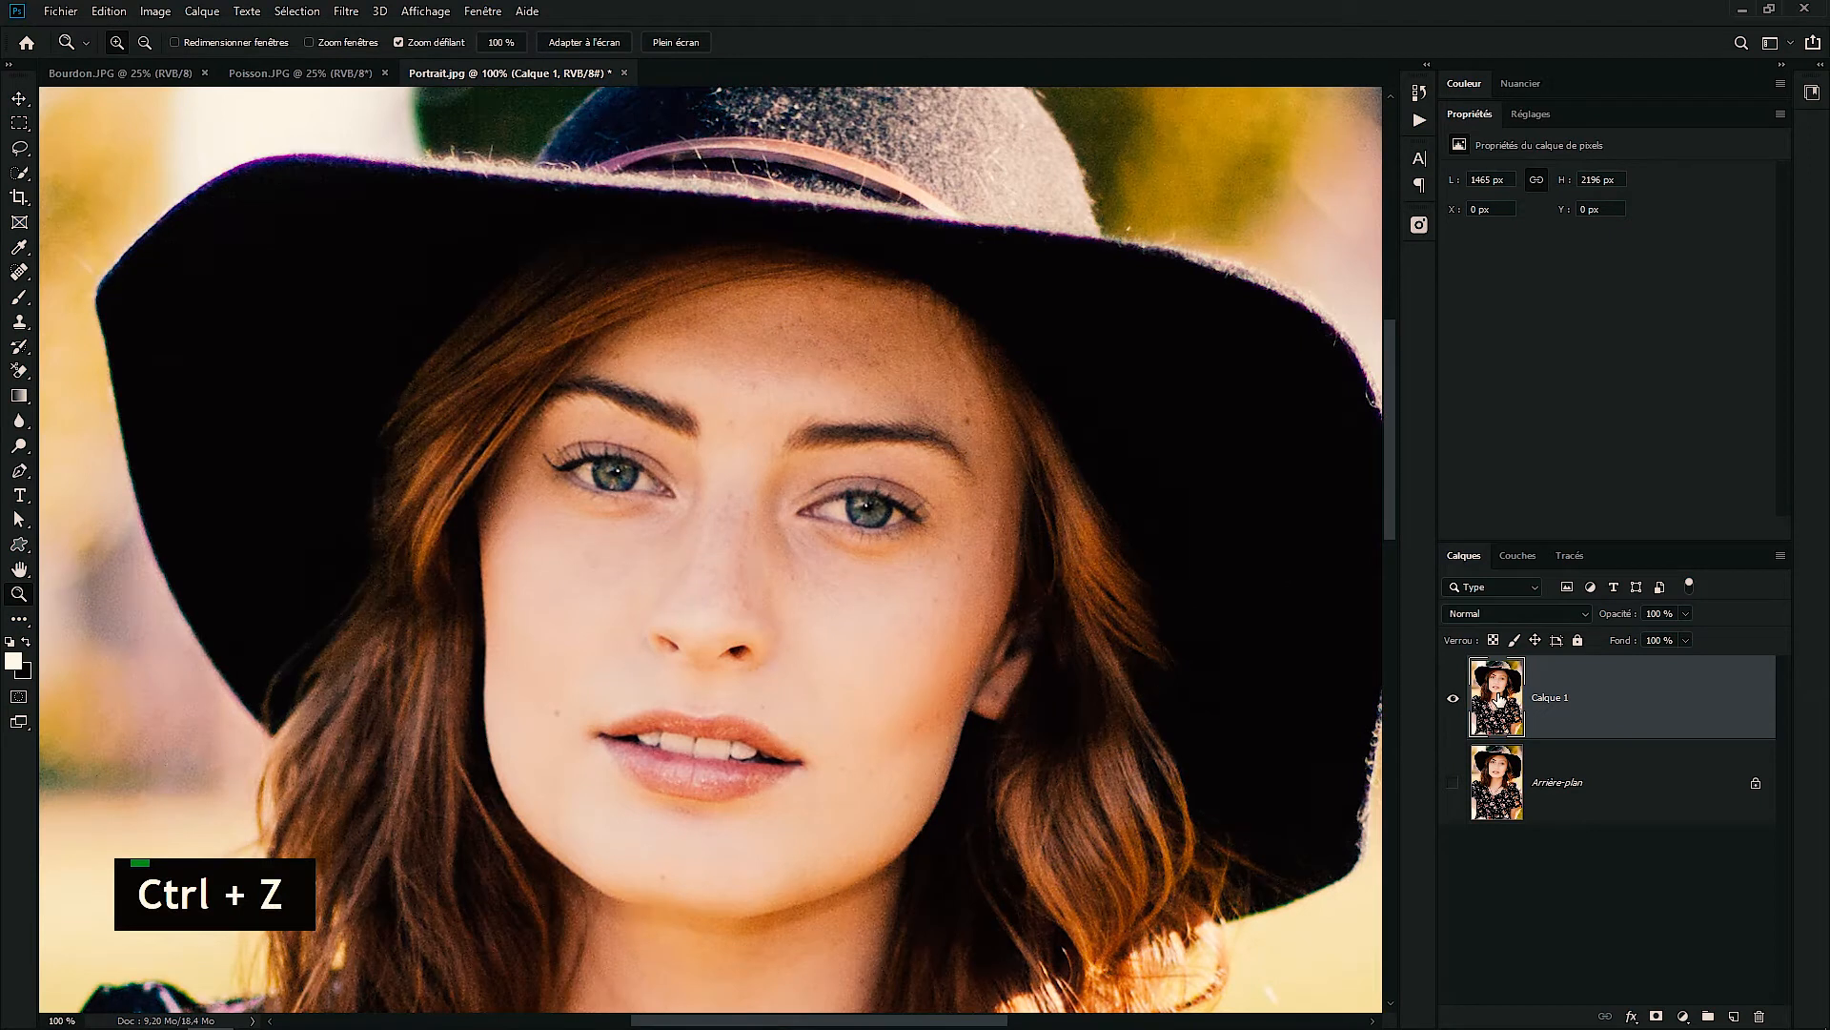
# Convert the duplicated layer to a smart object and apply Accentuation with gain 189 %, radius 1.9 pixels and threshold 10 levels
pyautogui.rightClick(1613, 721)
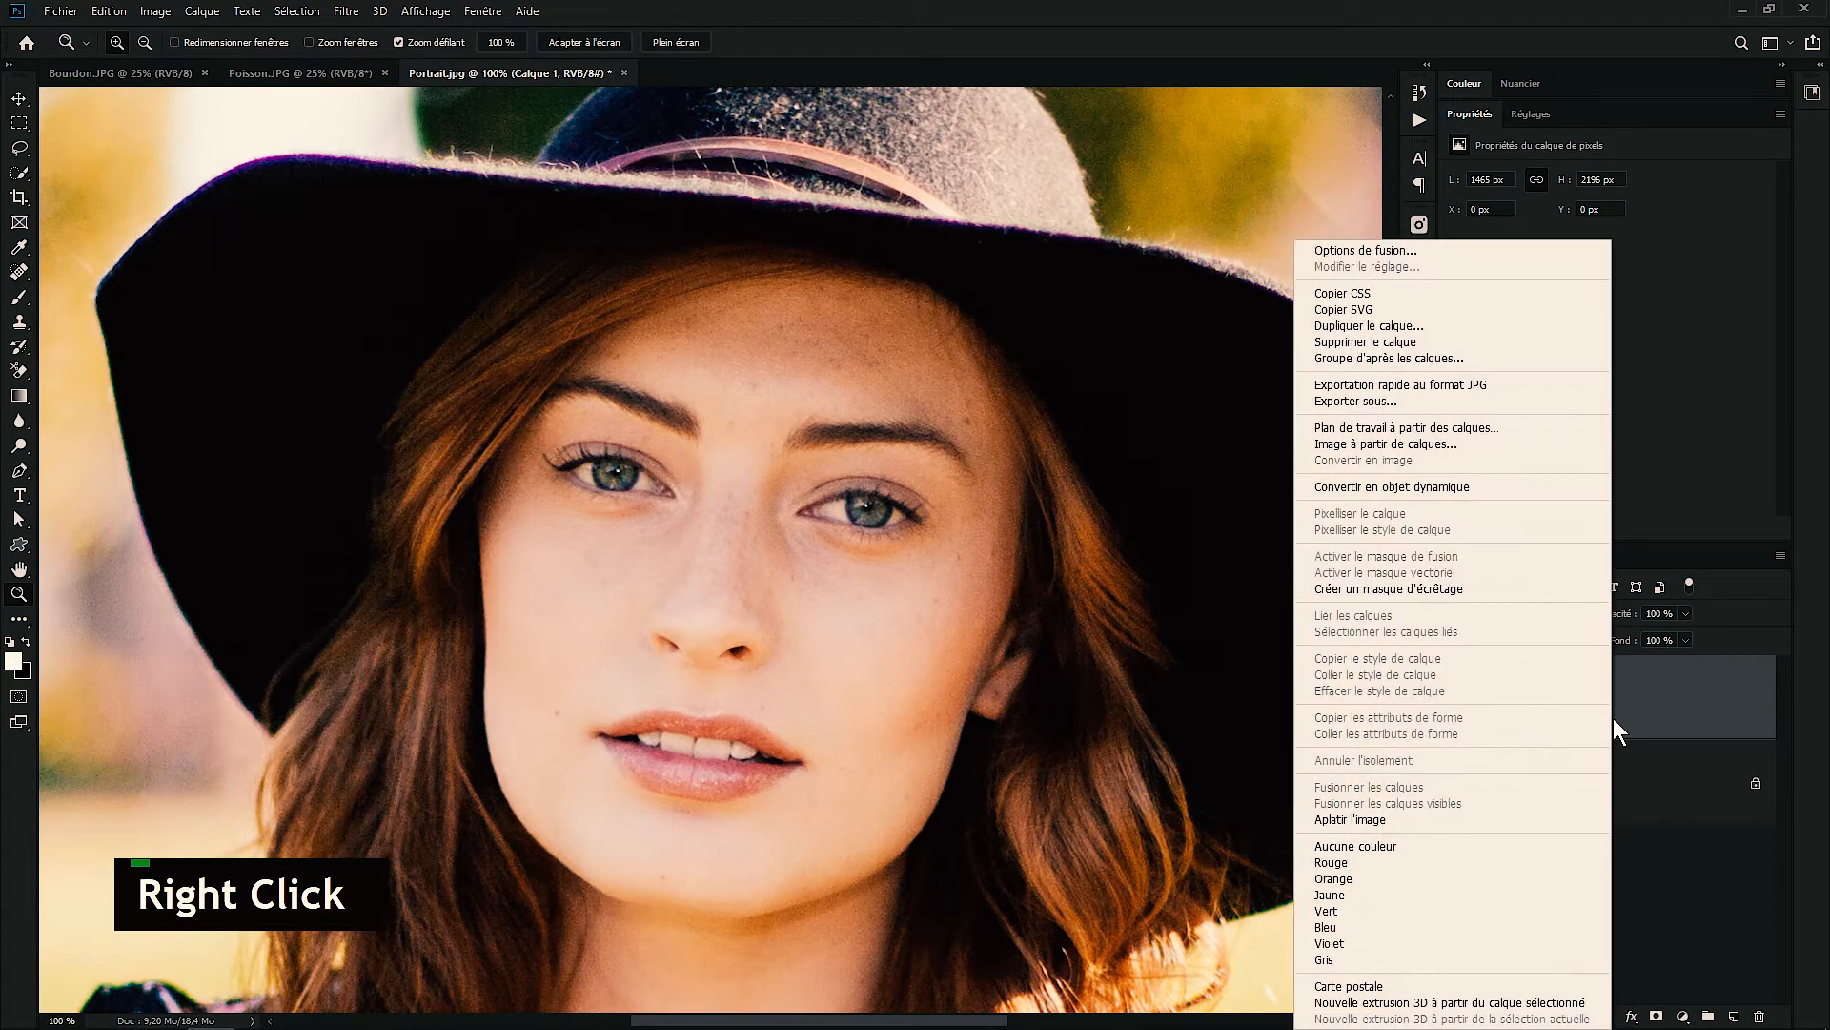
pyautogui.click(1443, 486)
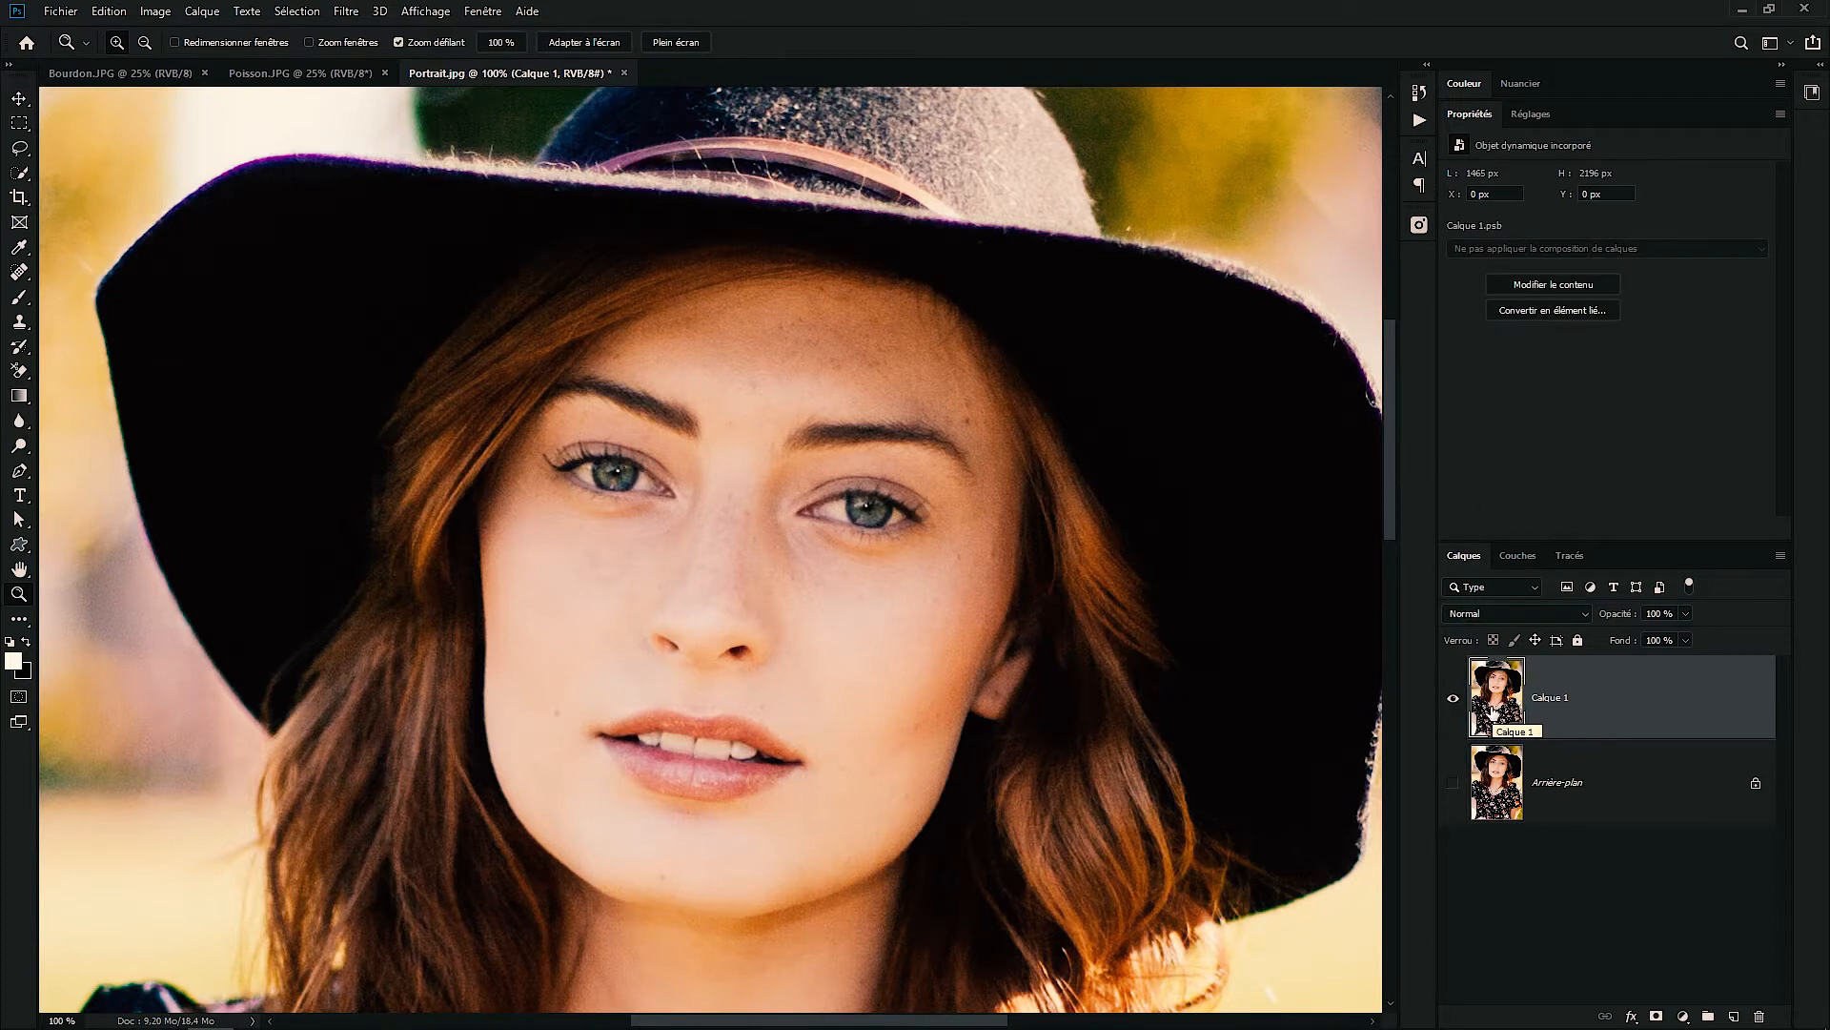
pyautogui.click(339, 12)
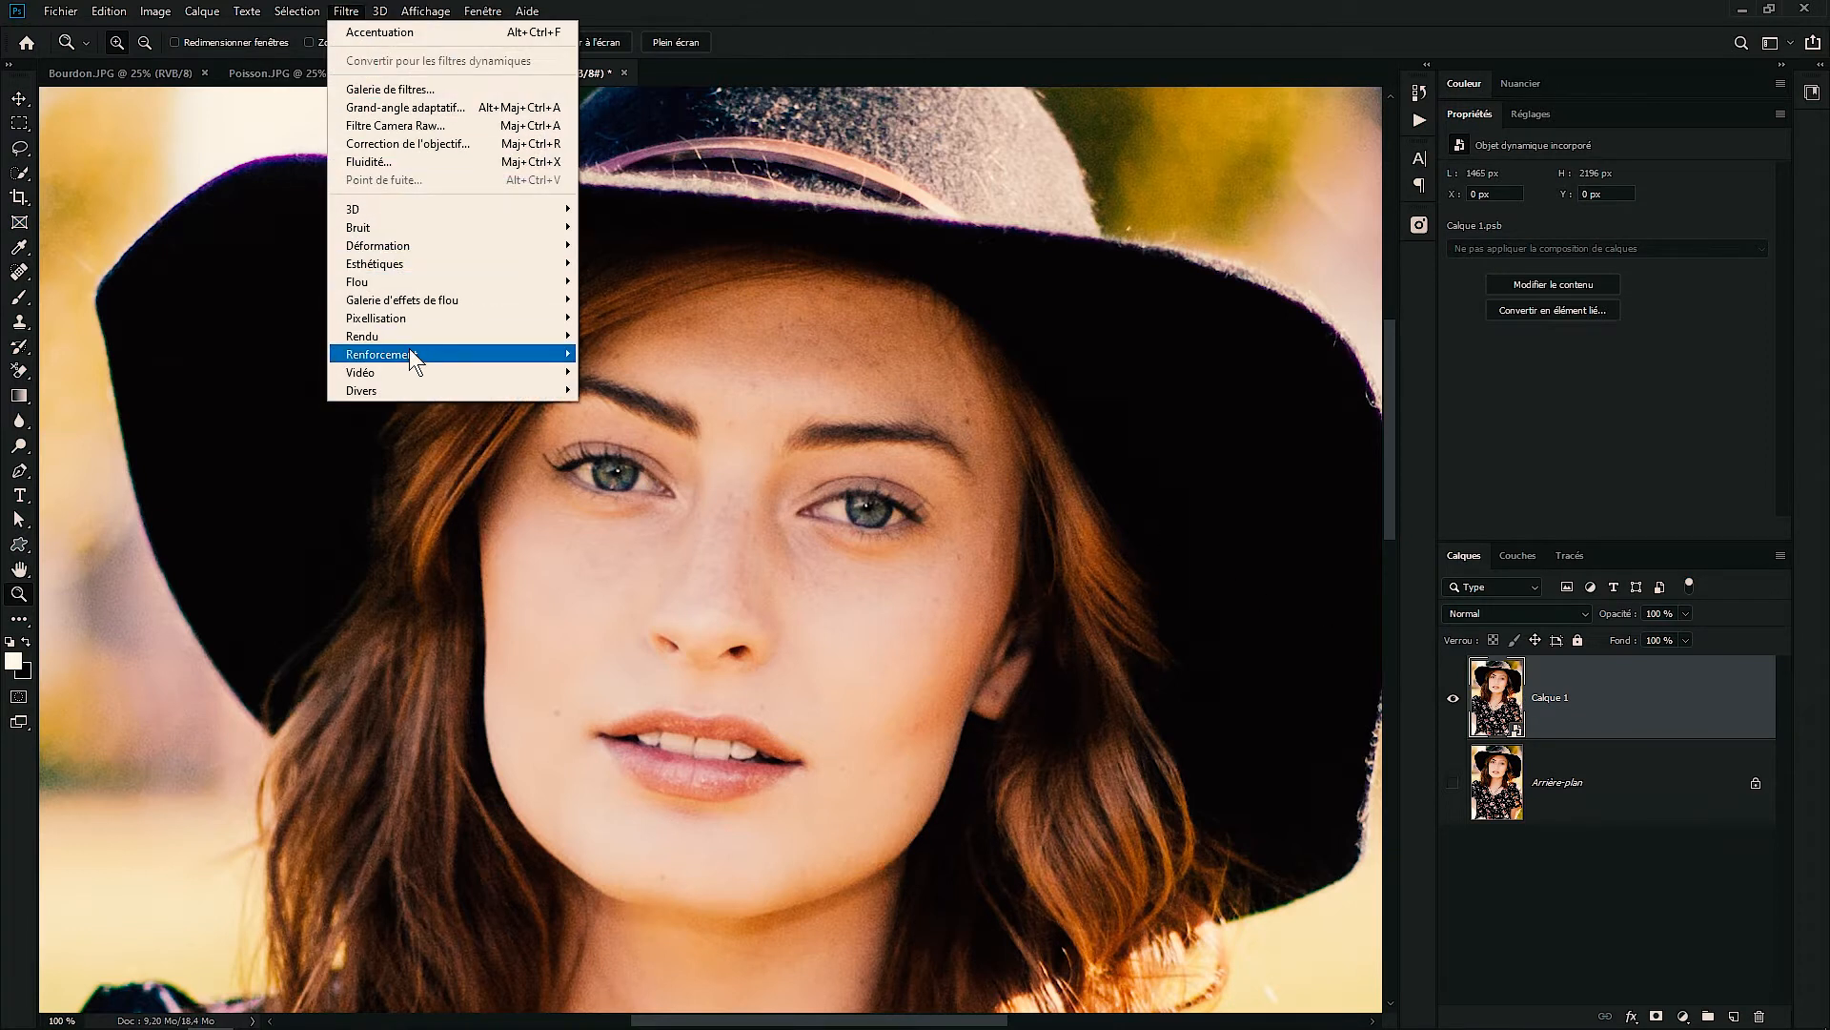
pyautogui.moveTo(411, 355)
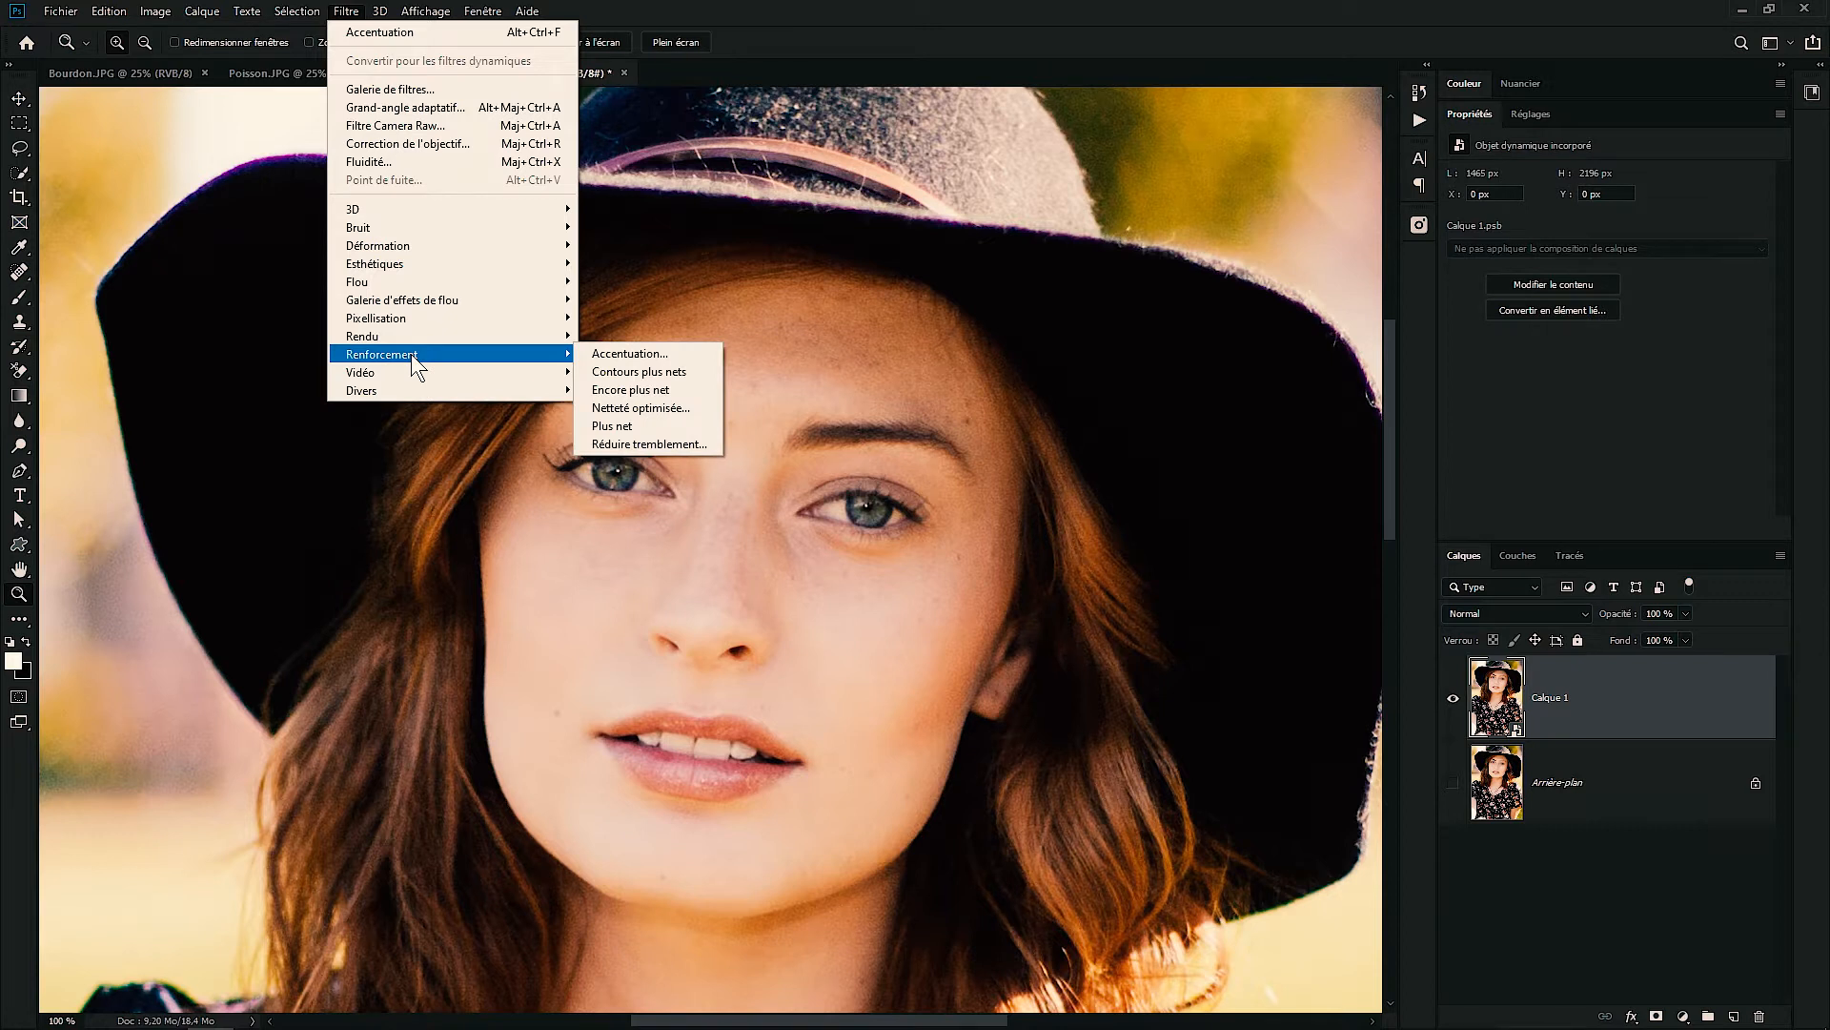
pyautogui.click(611, 355)
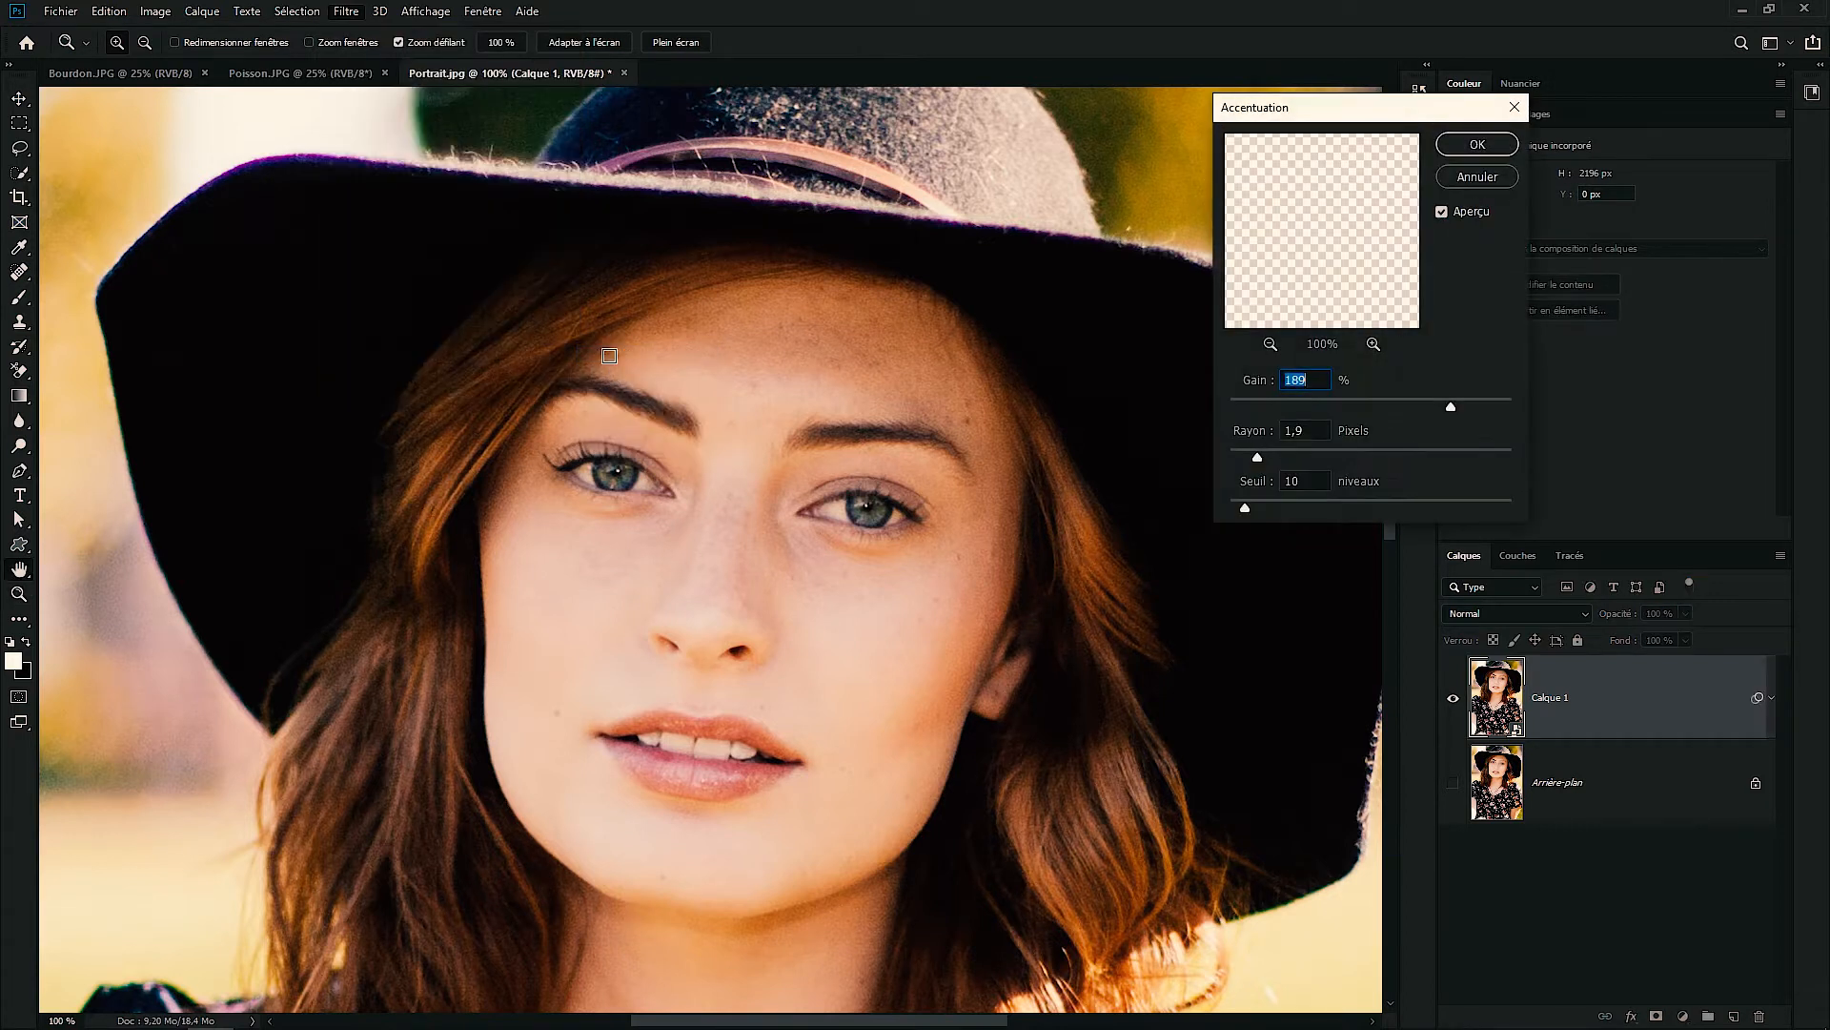
pyautogui.click(1493, 140)
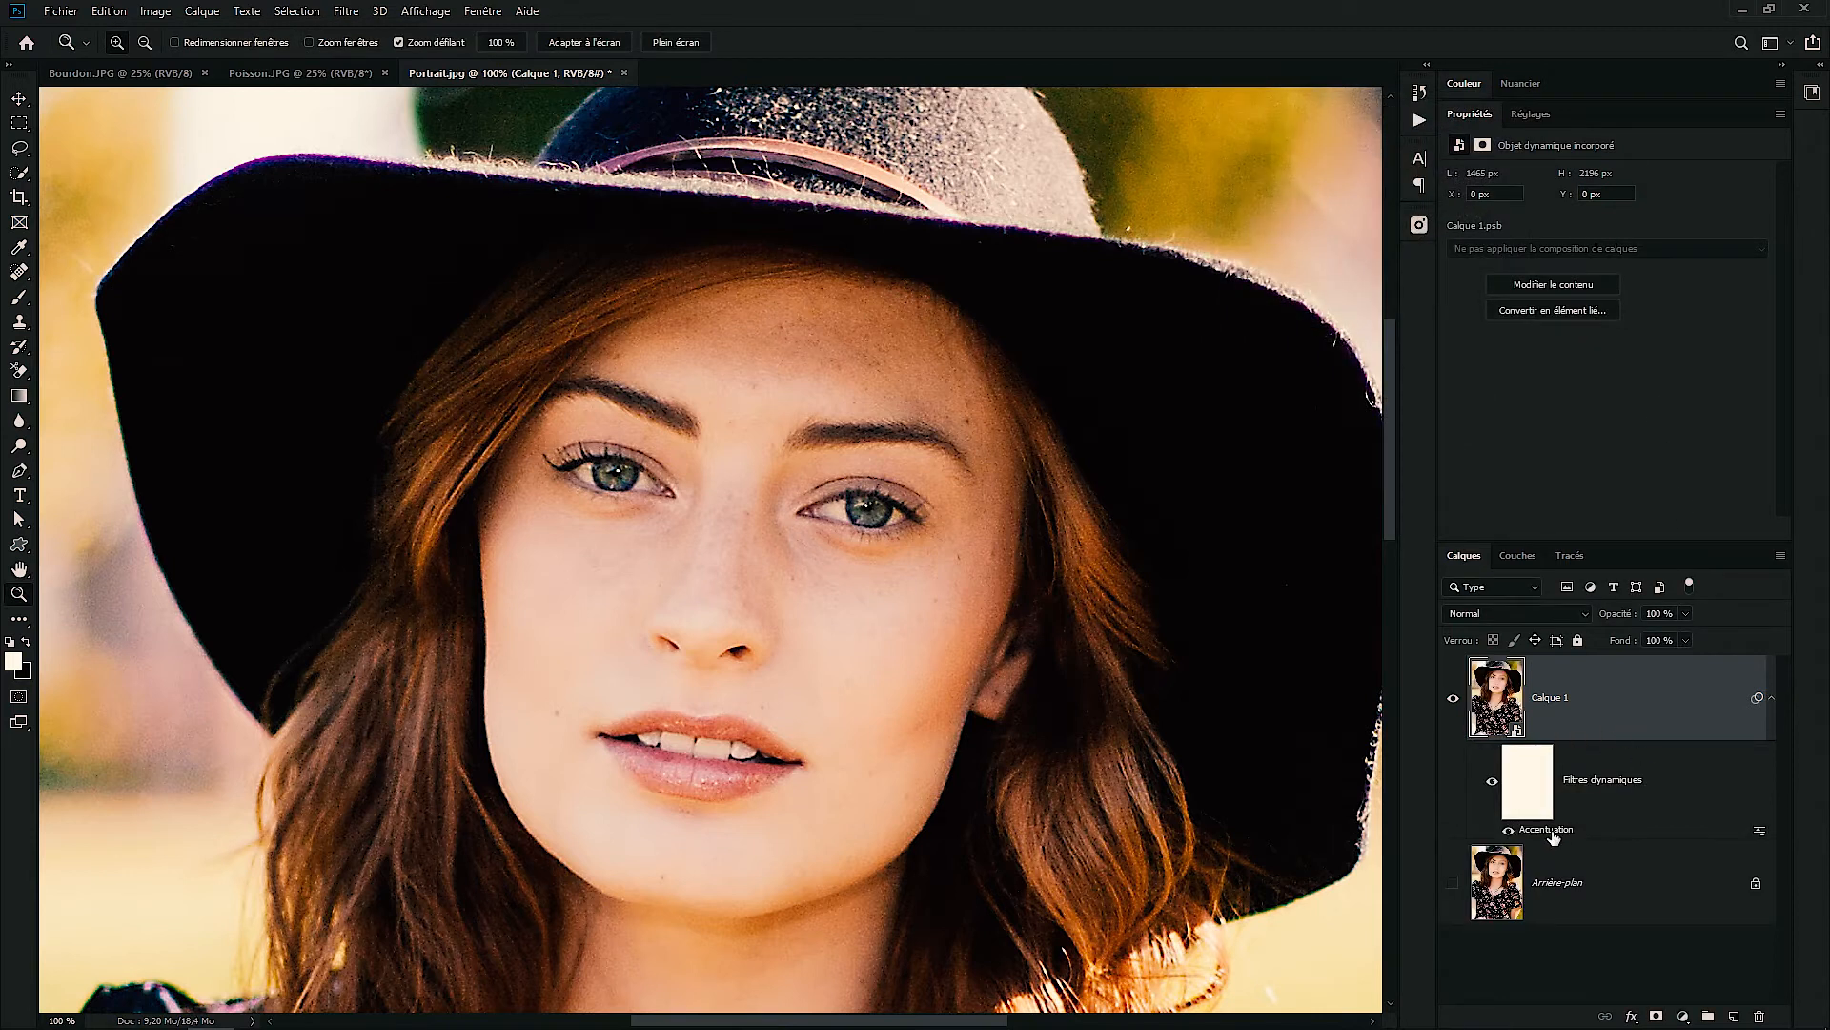
# Reopen the layer's Accentuation smart filter, bring the mouth into its preview and set the gain to 100 %
pyautogui.doubleClick(1549, 829)
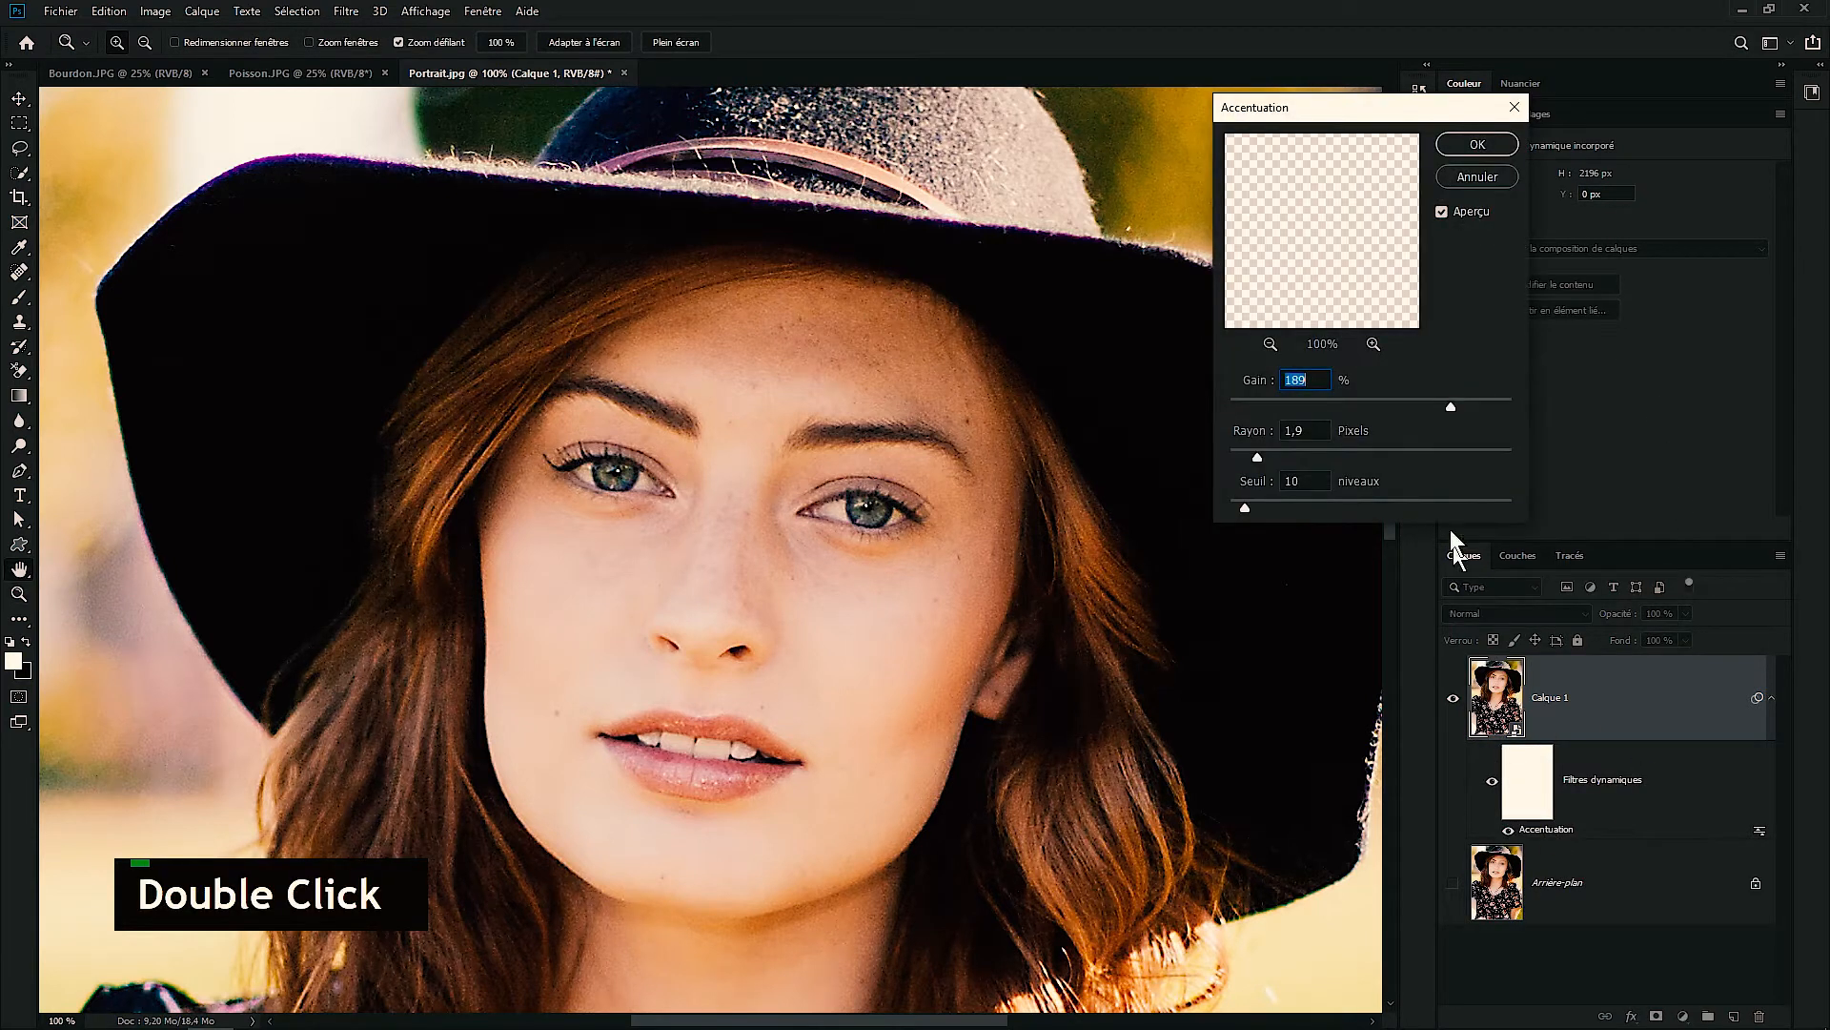
pyautogui.moveTo(1357, 249); pyautogui.dragTo(1344, 172)
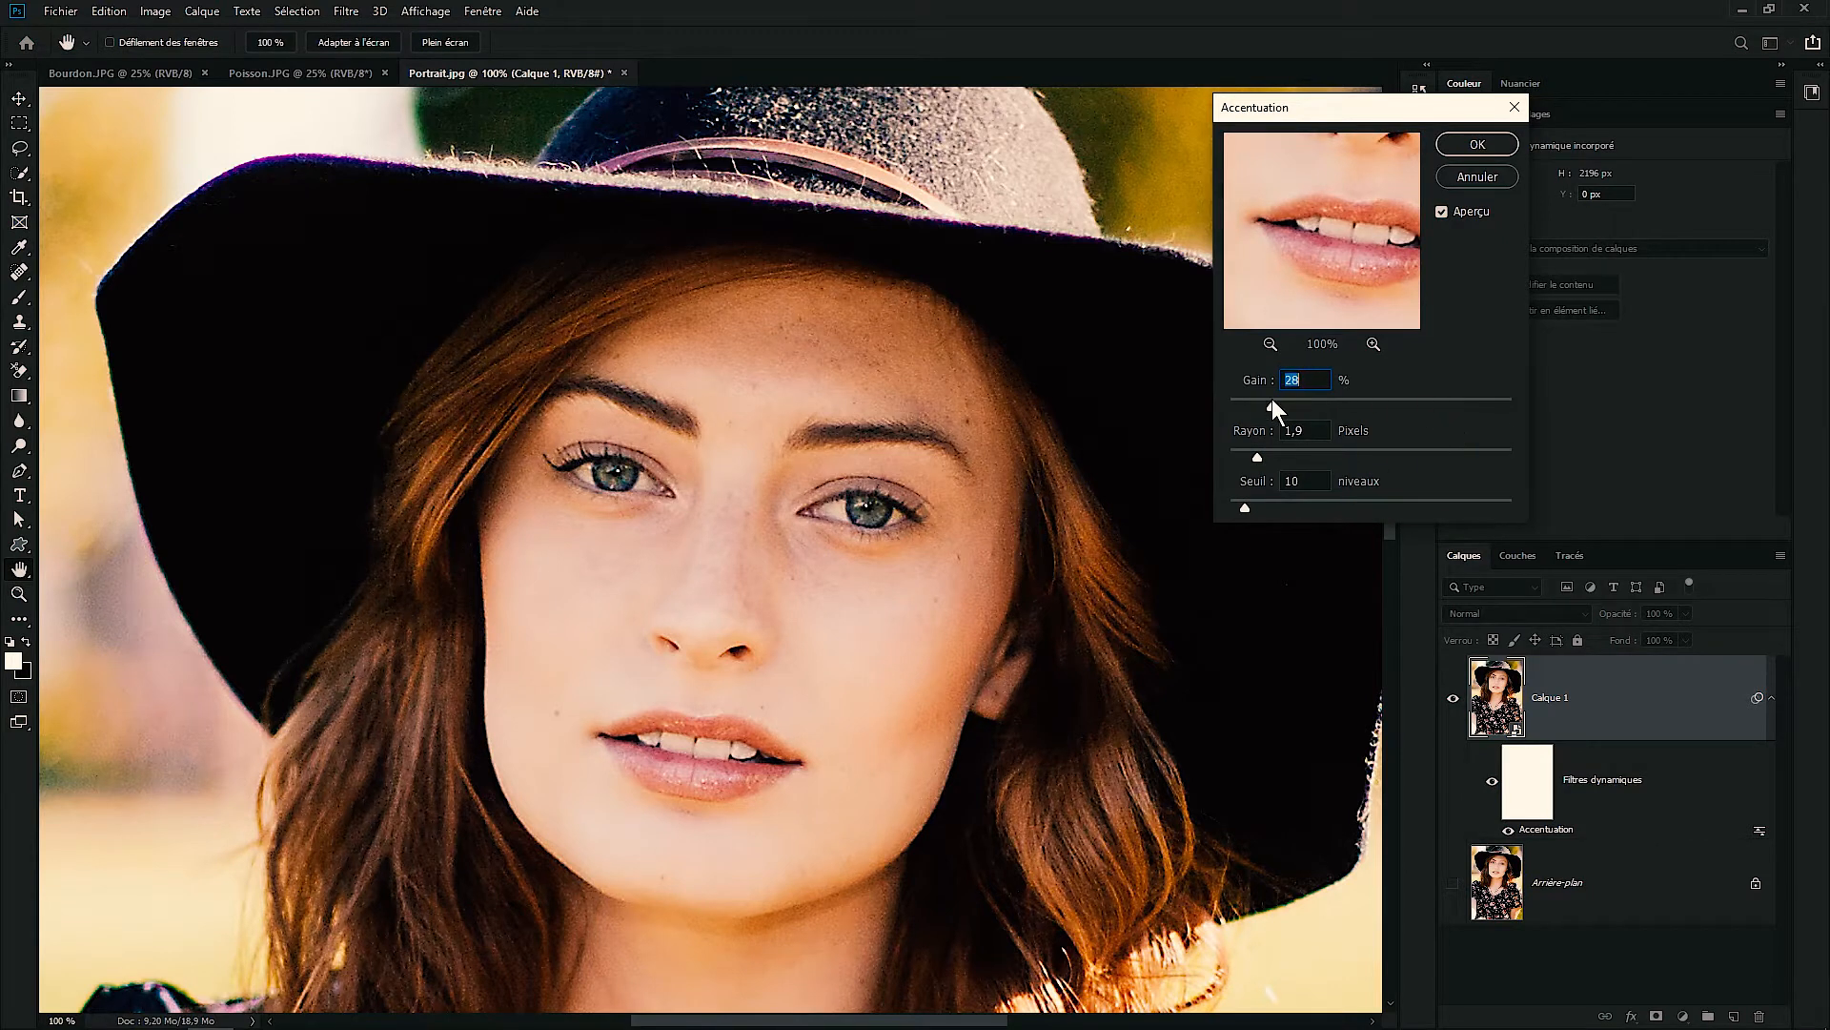
pyautogui.moveTo(1272, 408); pyautogui.dragTo(1469, 408)
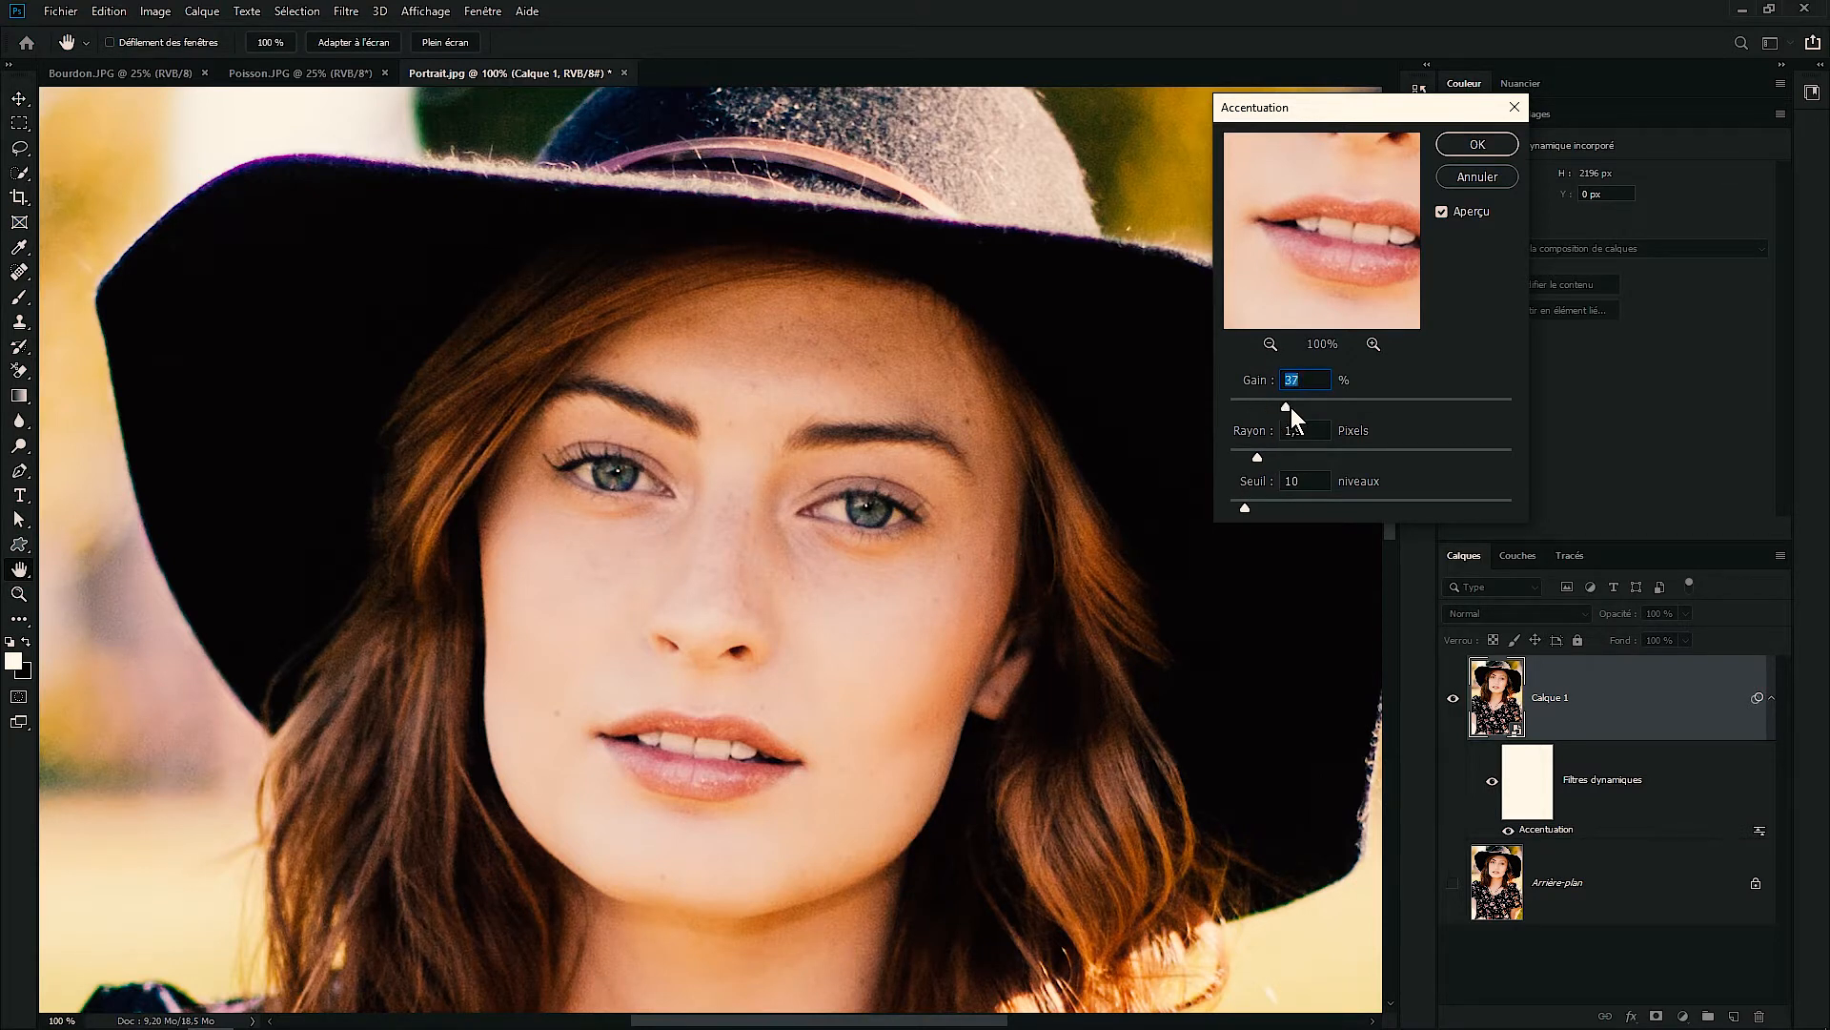
pyautogui.moveTo(1314, 412)
pyautogui.mouseDown()
pyautogui.moveTo(1381, 412)
pyautogui.moveTo(1341, 406)
pyautogui.mouseUp()
# Try an exaggerated sharpening with radius 123.6 pixels and gain 256 %, testing thresholds of 111 and 12 levels
pyautogui.moveTo(1246, 508); pyautogui.dragTo(1332, 505)
pyautogui.moveTo(1400, 458); pyautogui.dragTo(1423, 462)
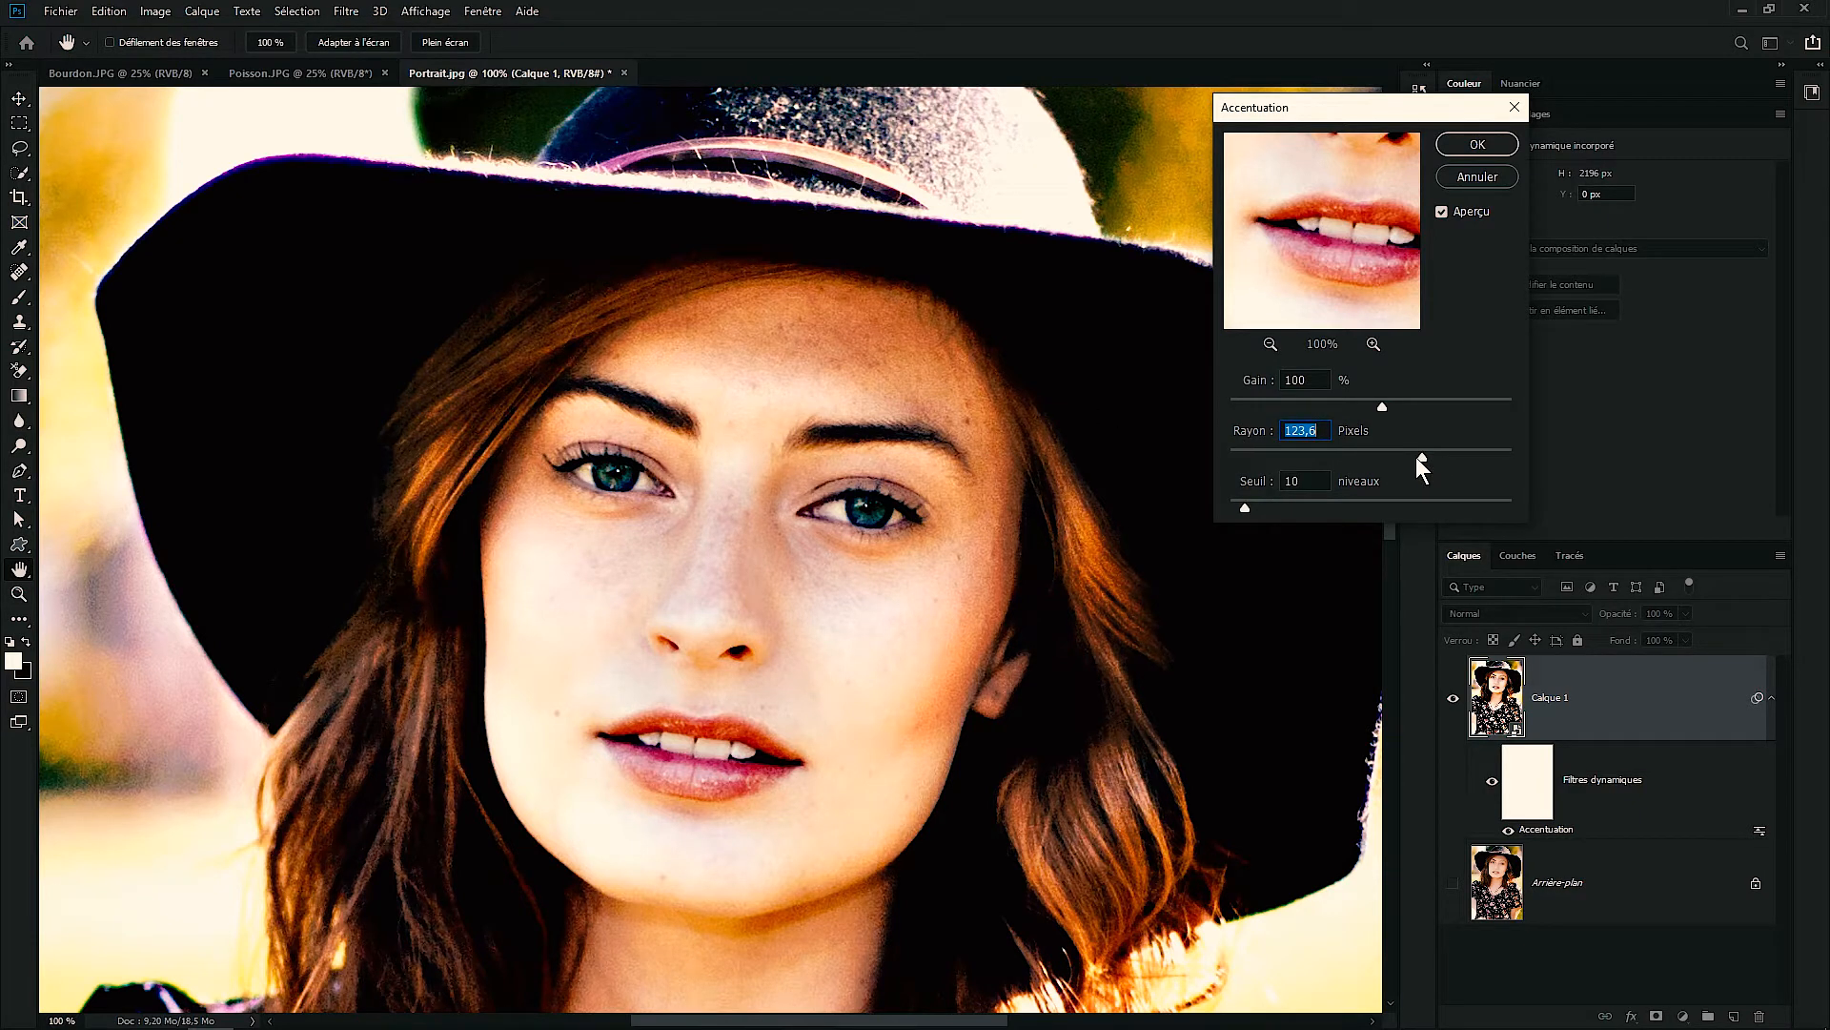
pyautogui.moveTo(1383, 406); pyautogui.dragTo(1476, 408)
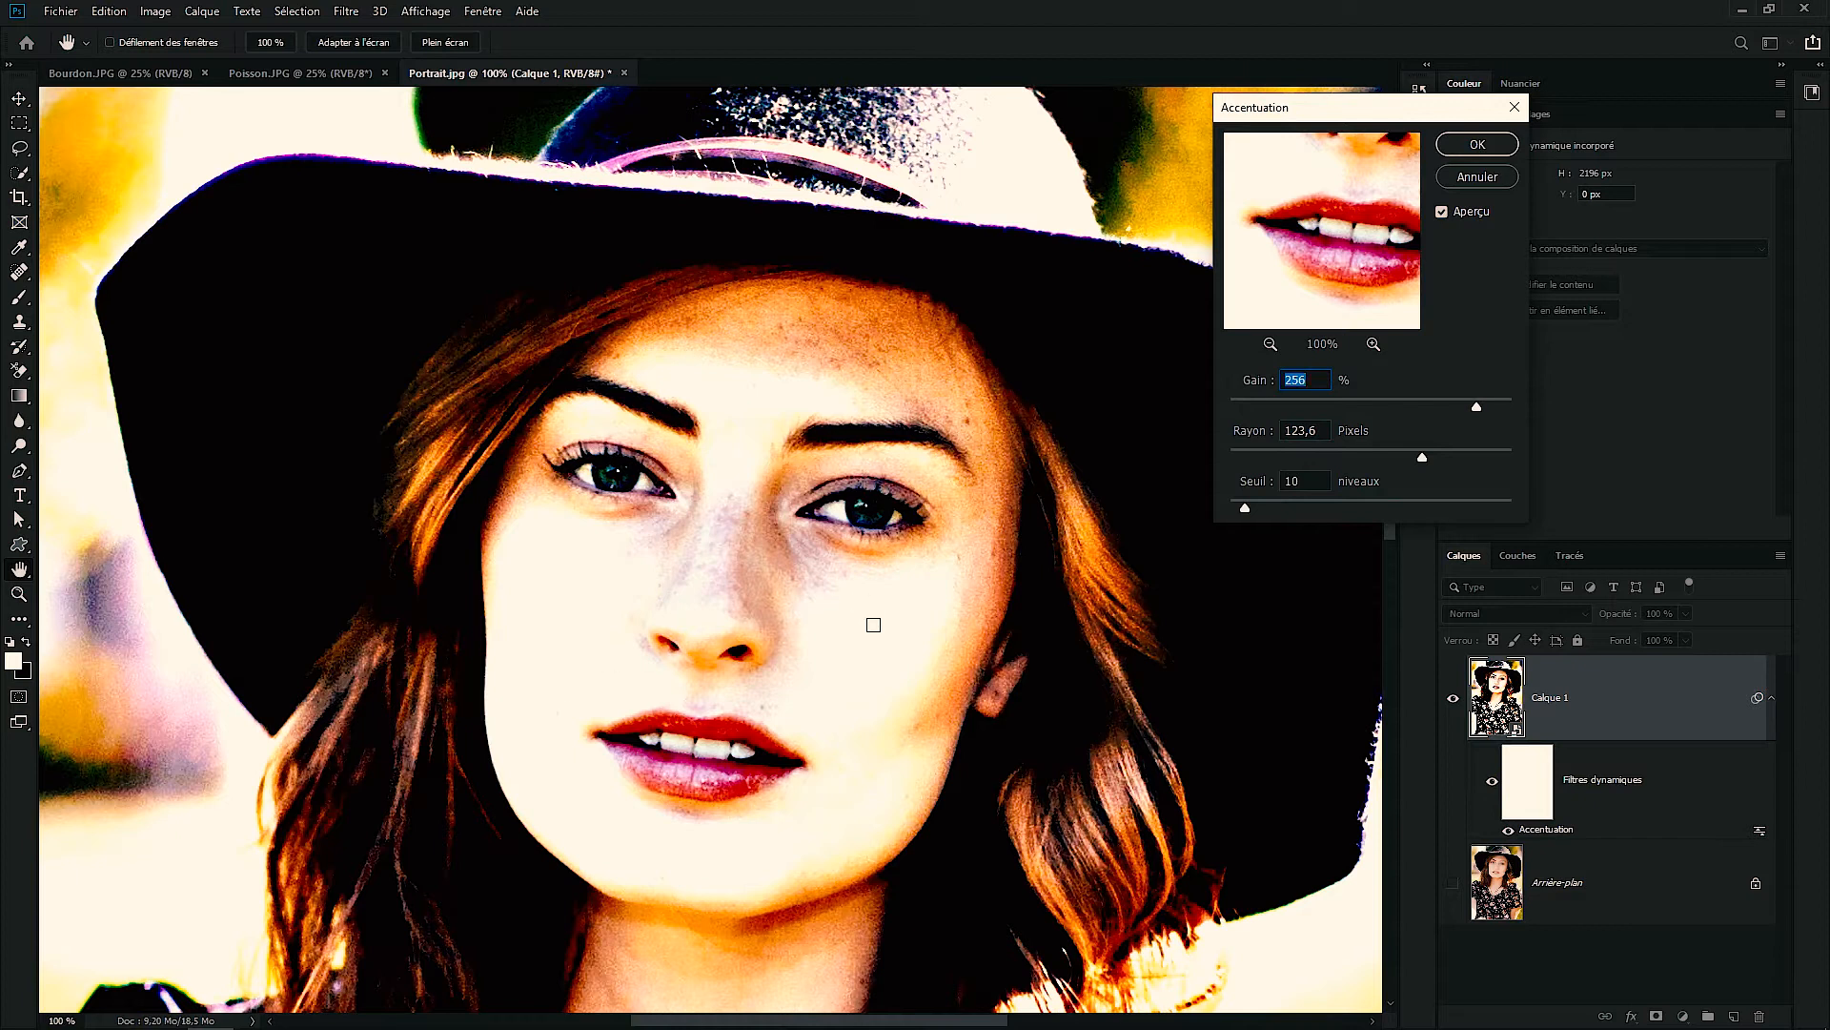
pyautogui.moveTo(1246, 507); pyautogui.dragTo(1386, 501)
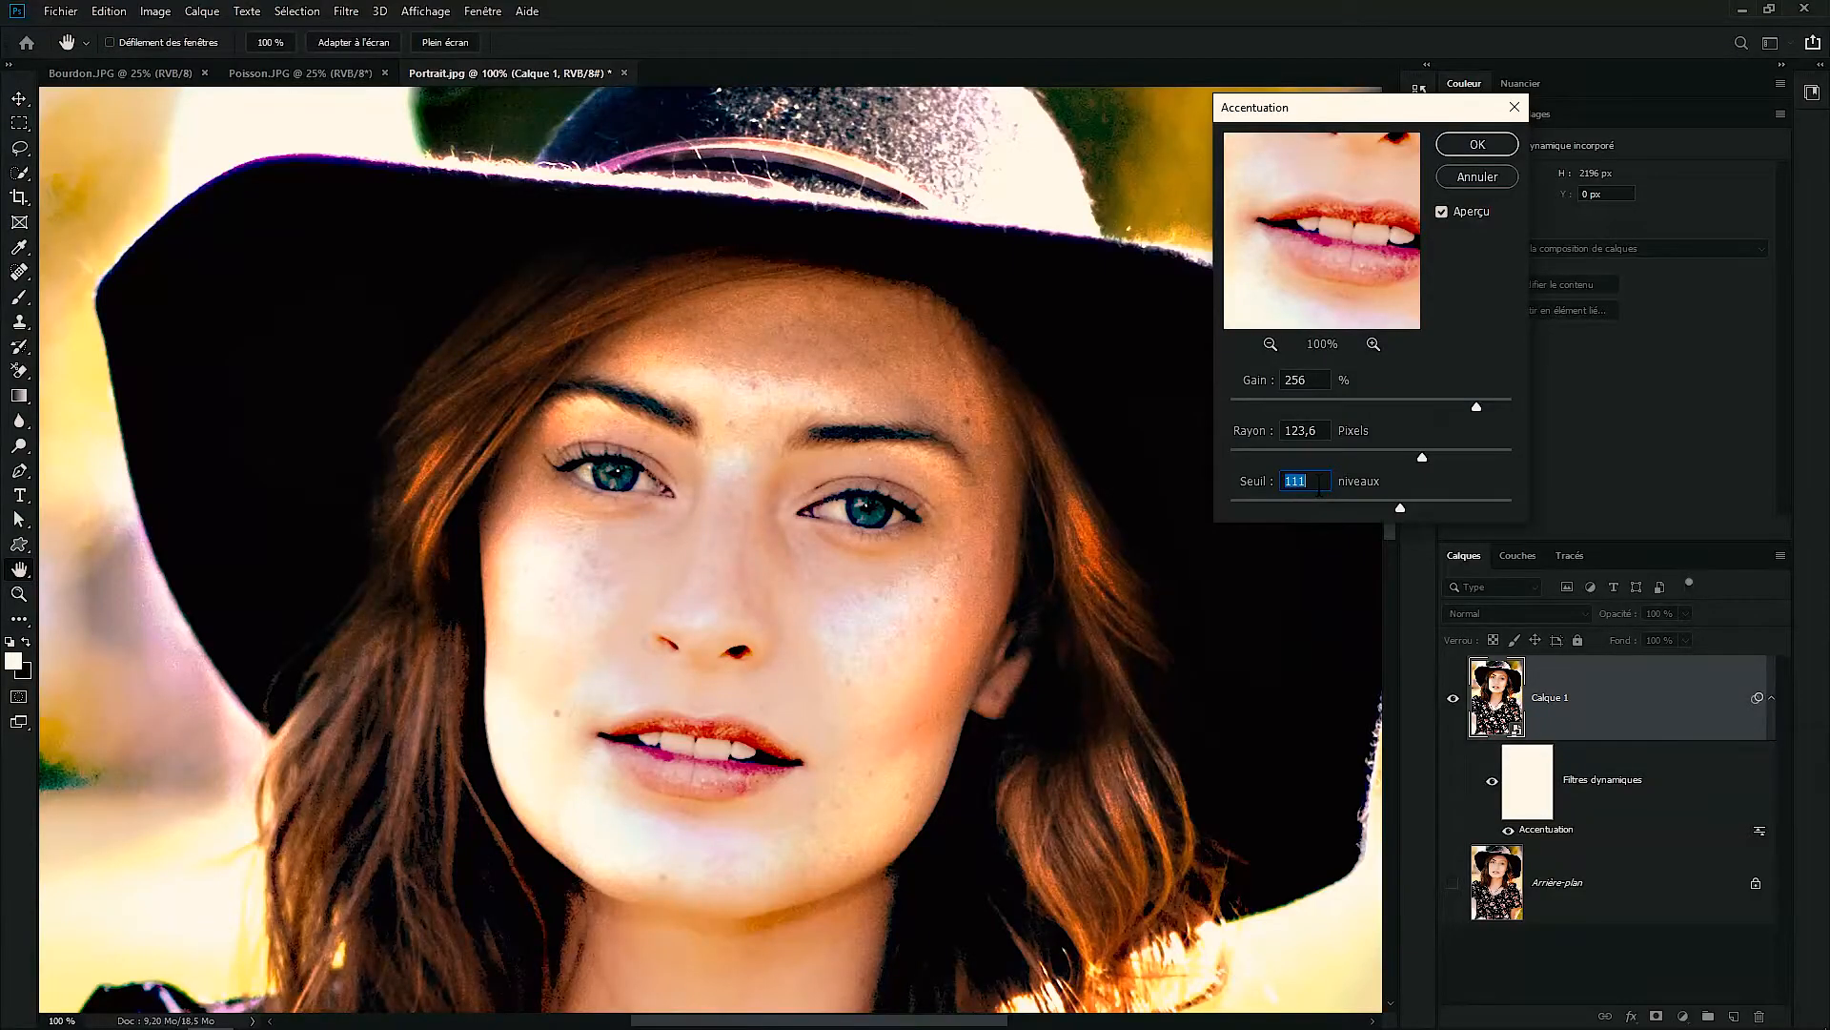
pyautogui.moveTo(1399, 508); pyautogui.dragTo(1251, 512)
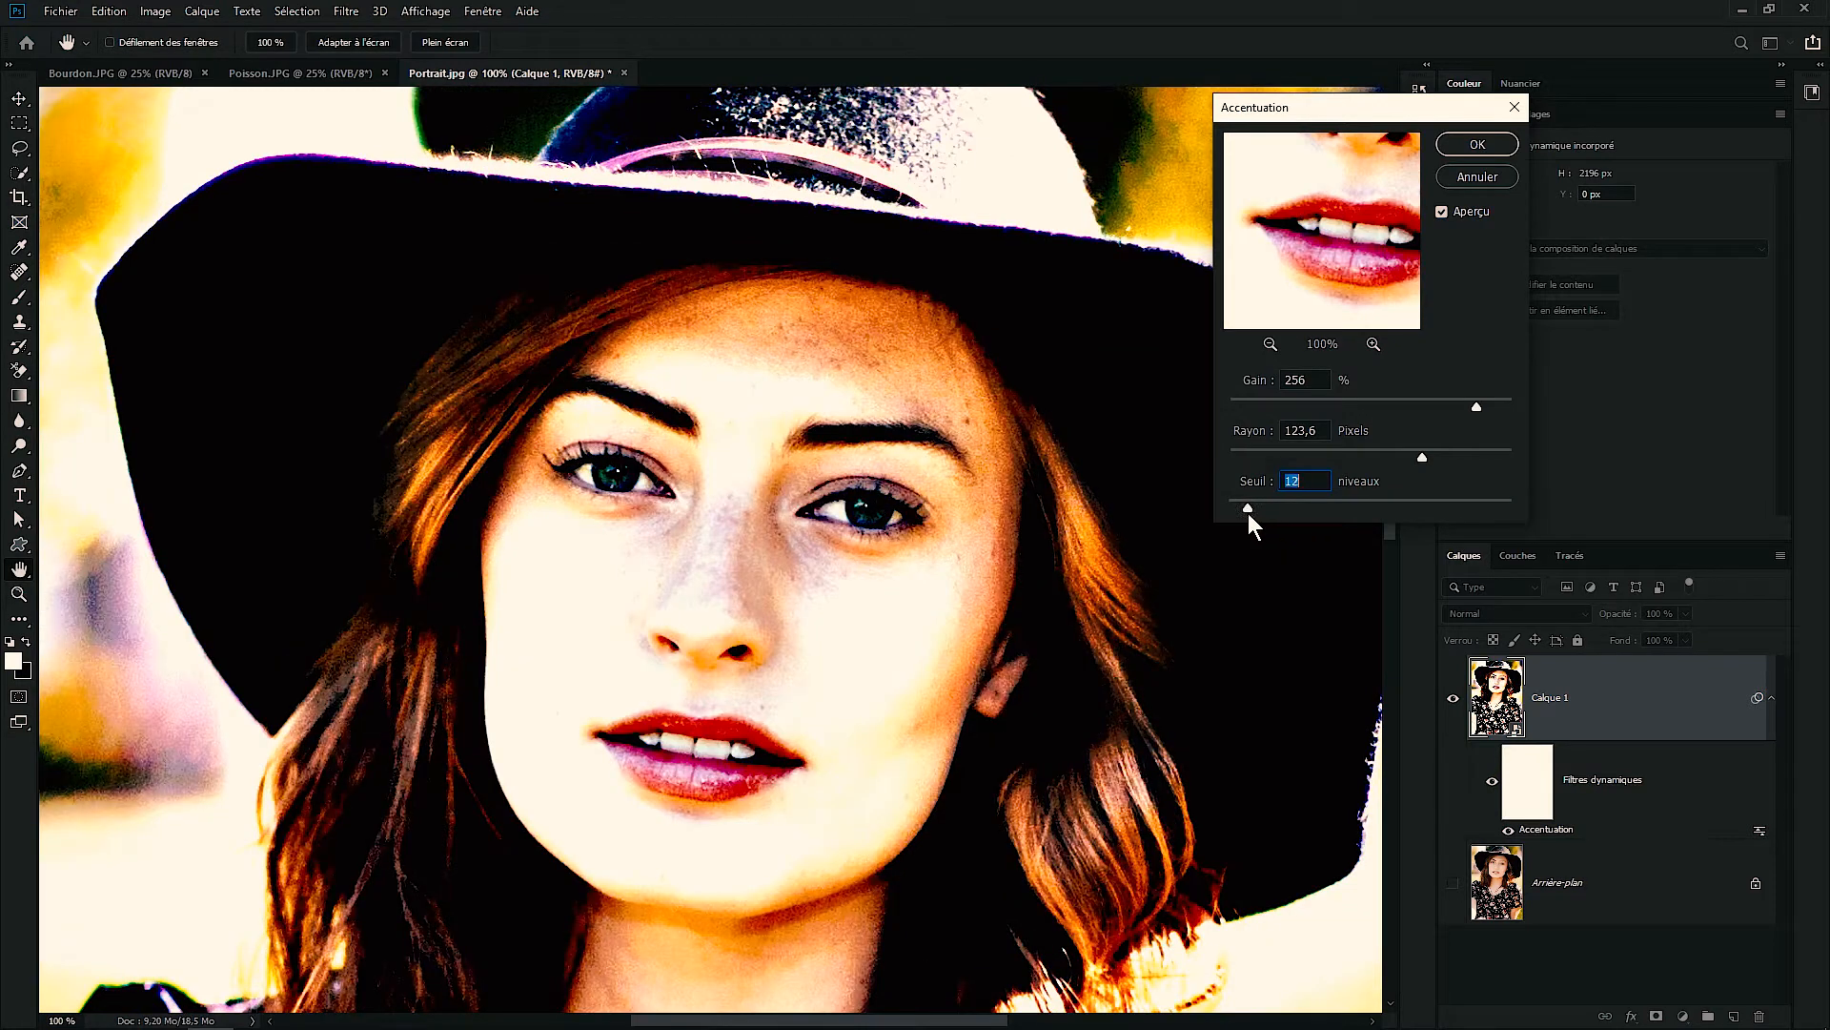
# Set the sharpening threshold to 20 levels and the radius to 2.0 pixels
pyautogui.moveTo(1262, 520); pyautogui.dragTo(1256, 524)
pyautogui.moveTo(1266, 454)
pyautogui.mouseDown()
pyautogui.moveTo(1212, 456)
pyautogui.moveTo(1260, 466)
pyautogui.mouseUp()
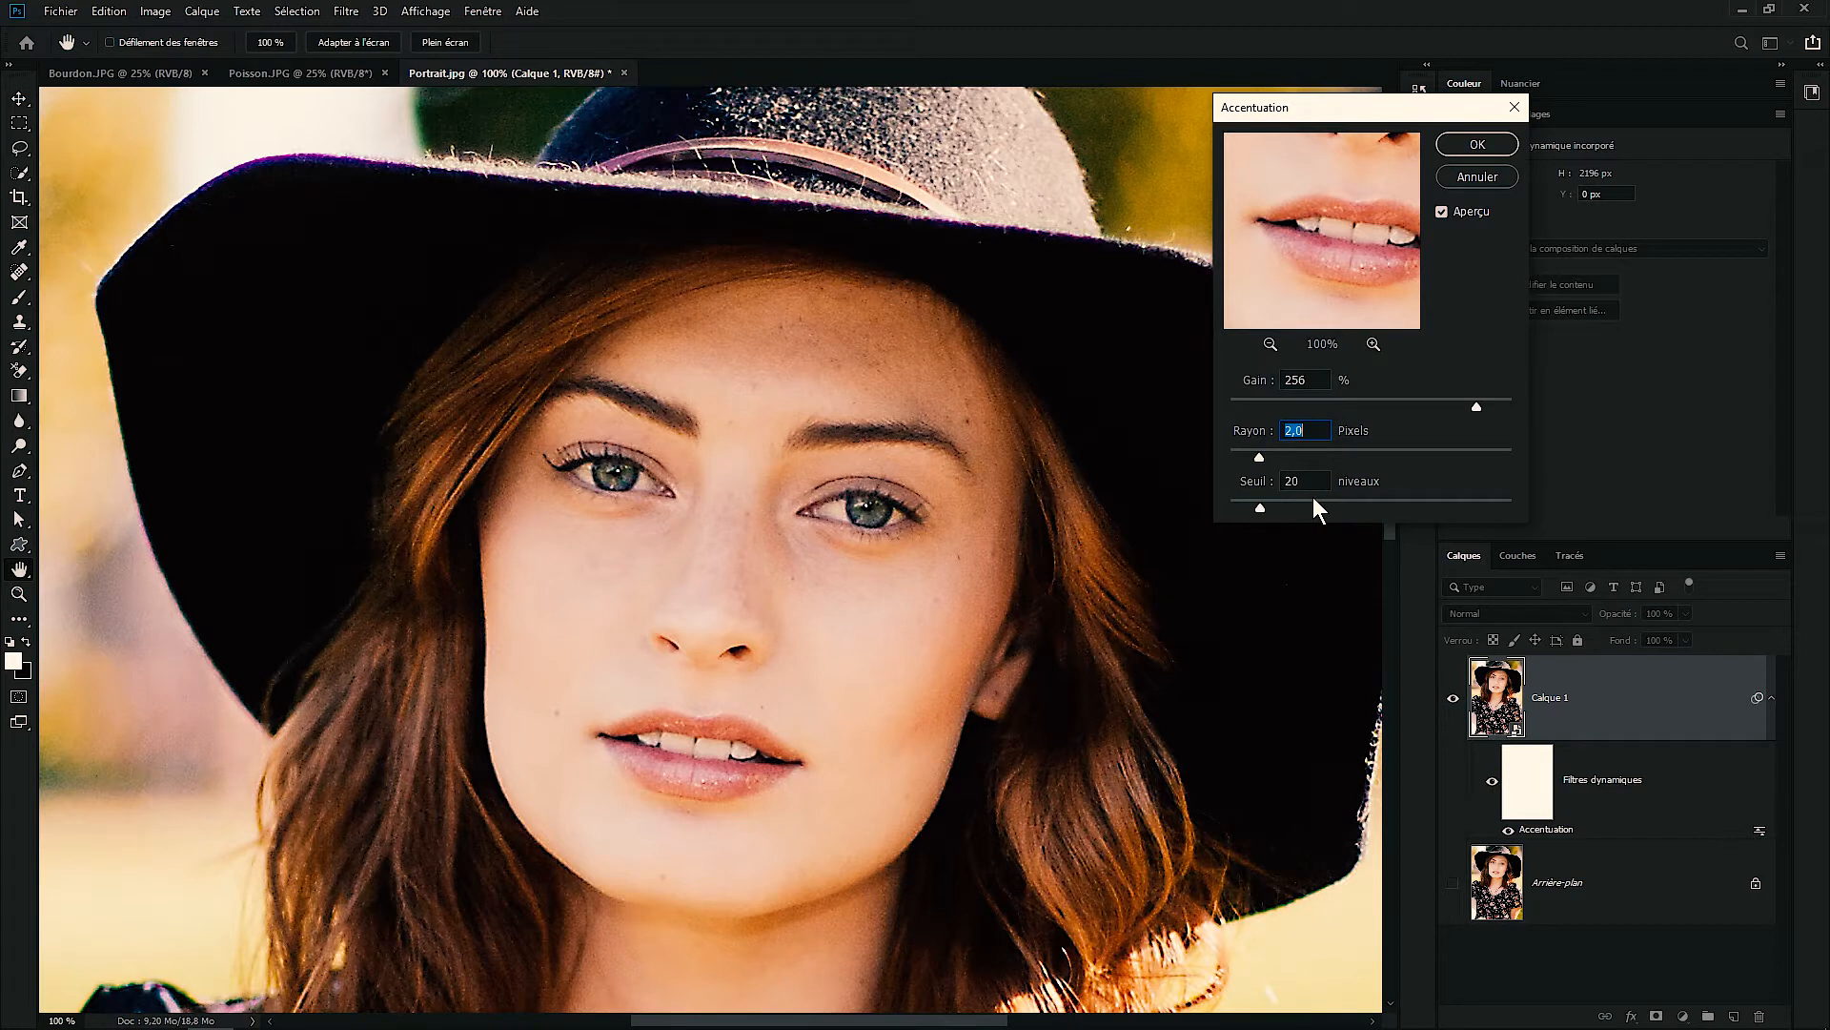
pyautogui.moveTo(1259, 510)
pyautogui.mouseDown()
pyautogui.moveTo(1220, 518)
pyautogui.moveTo(1512, 544)
pyautogui.moveTo(1258, 536)
pyautogui.mouseUp()
# Try sharpening gains of 180 % and 500 %, checking the mouth and the eye in the filter preview
pyautogui.moveTo(1480, 404); pyautogui.dragTo(1444, 421)
pyautogui.moveTo(1342, 214); pyautogui.dragTo(1300, 160)
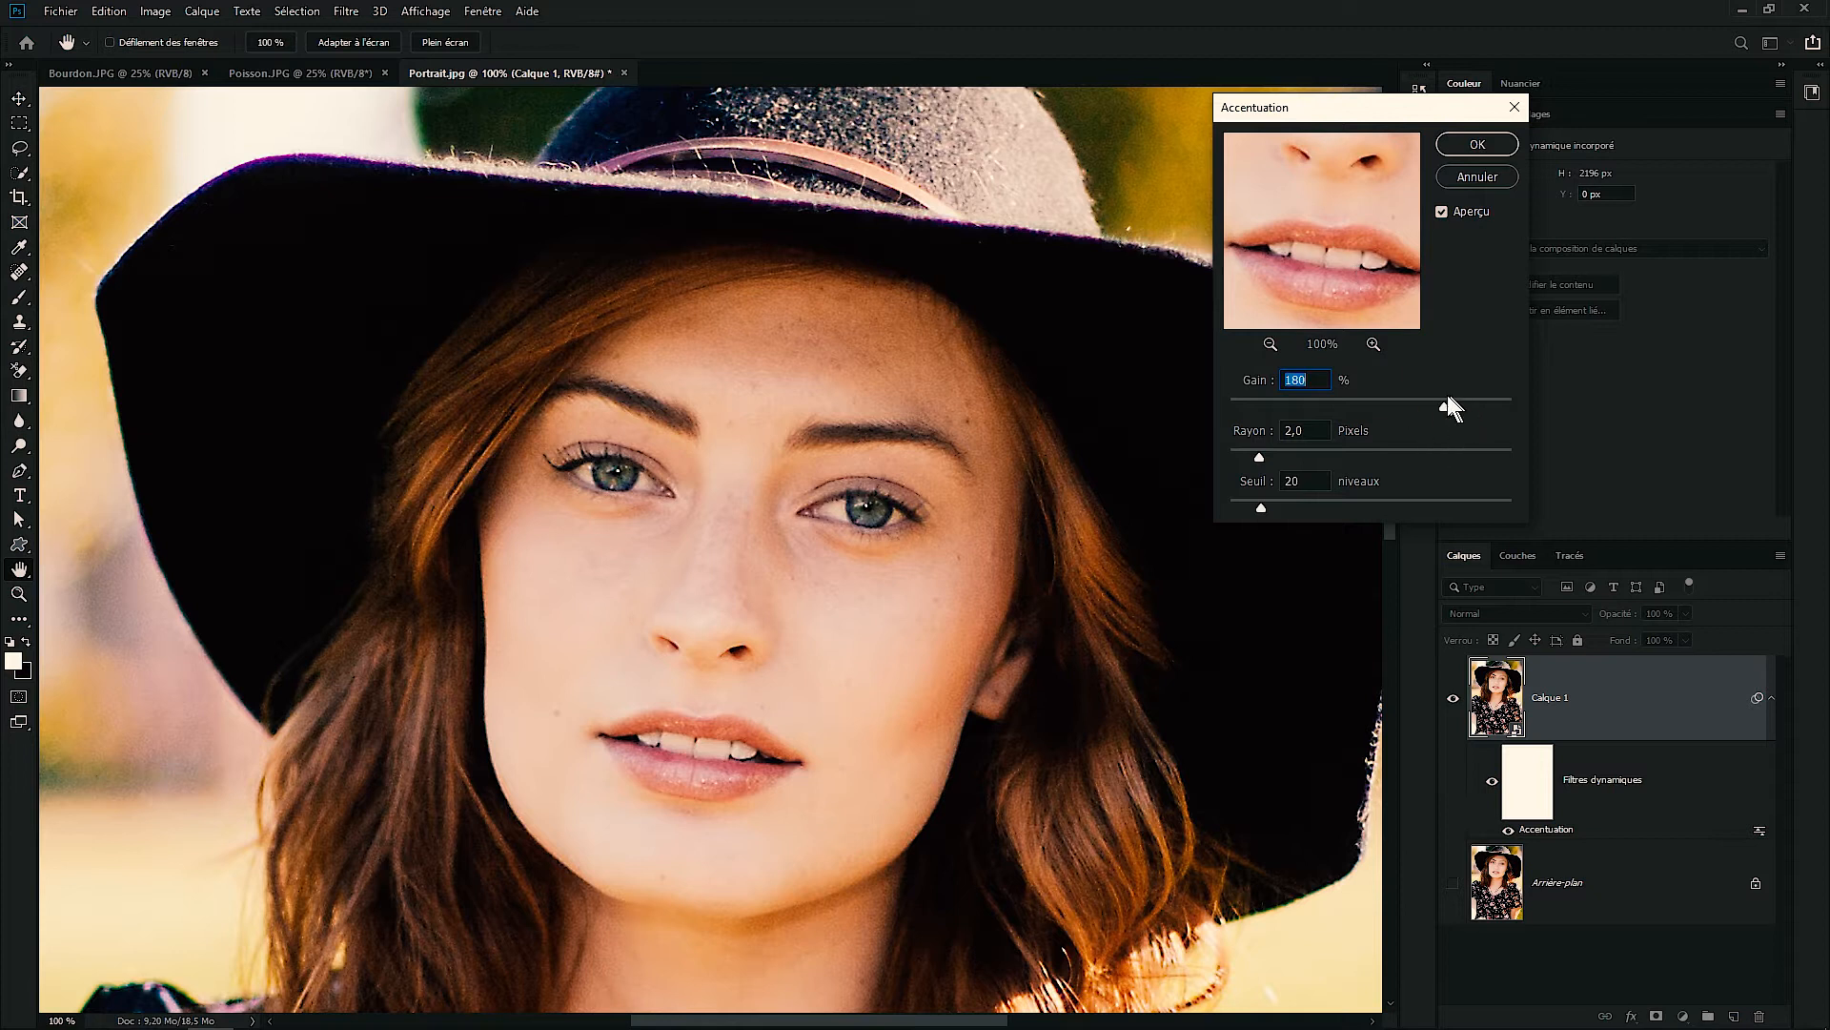
pyautogui.moveTo(1450, 403); pyautogui.dragTo(1565, 403)
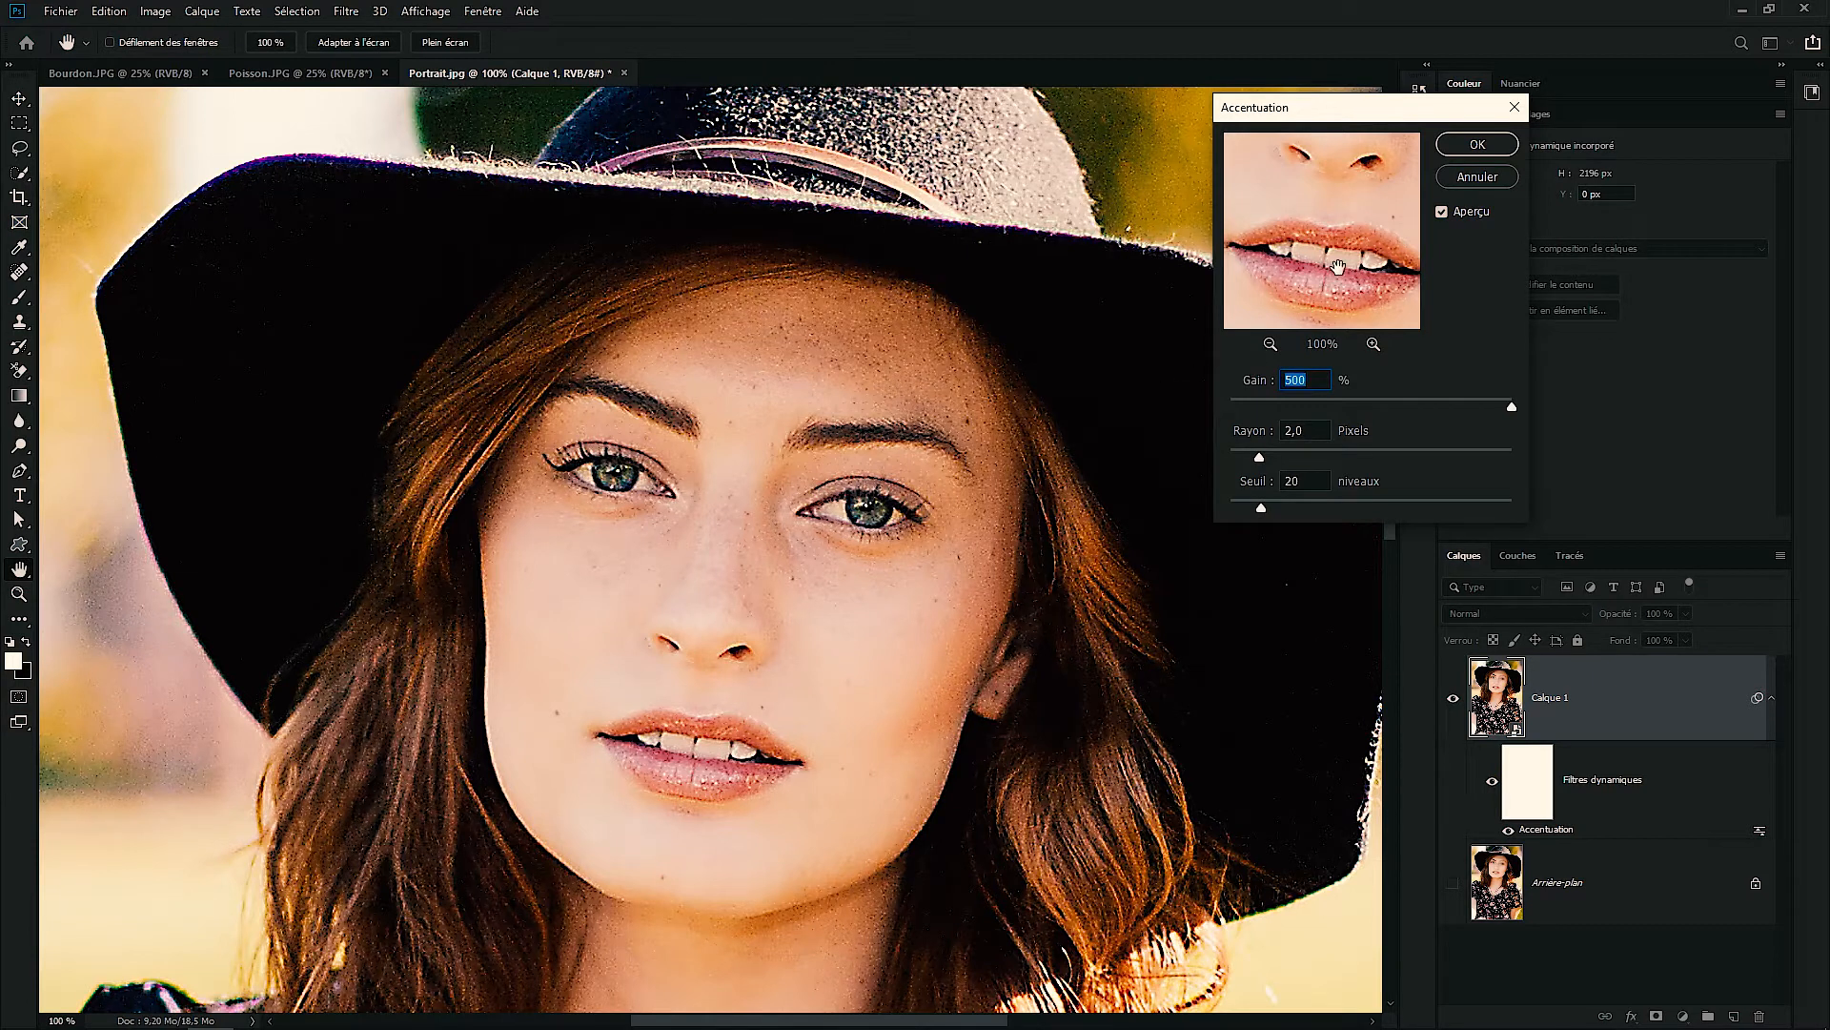
pyautogui.moveTo(1333, 195)
pyautogui.mouseDown()
pyautogui.moveTo(1356, 184)
pyautogui.moveTo(1333, 180)
pyautogui.mouseUp()
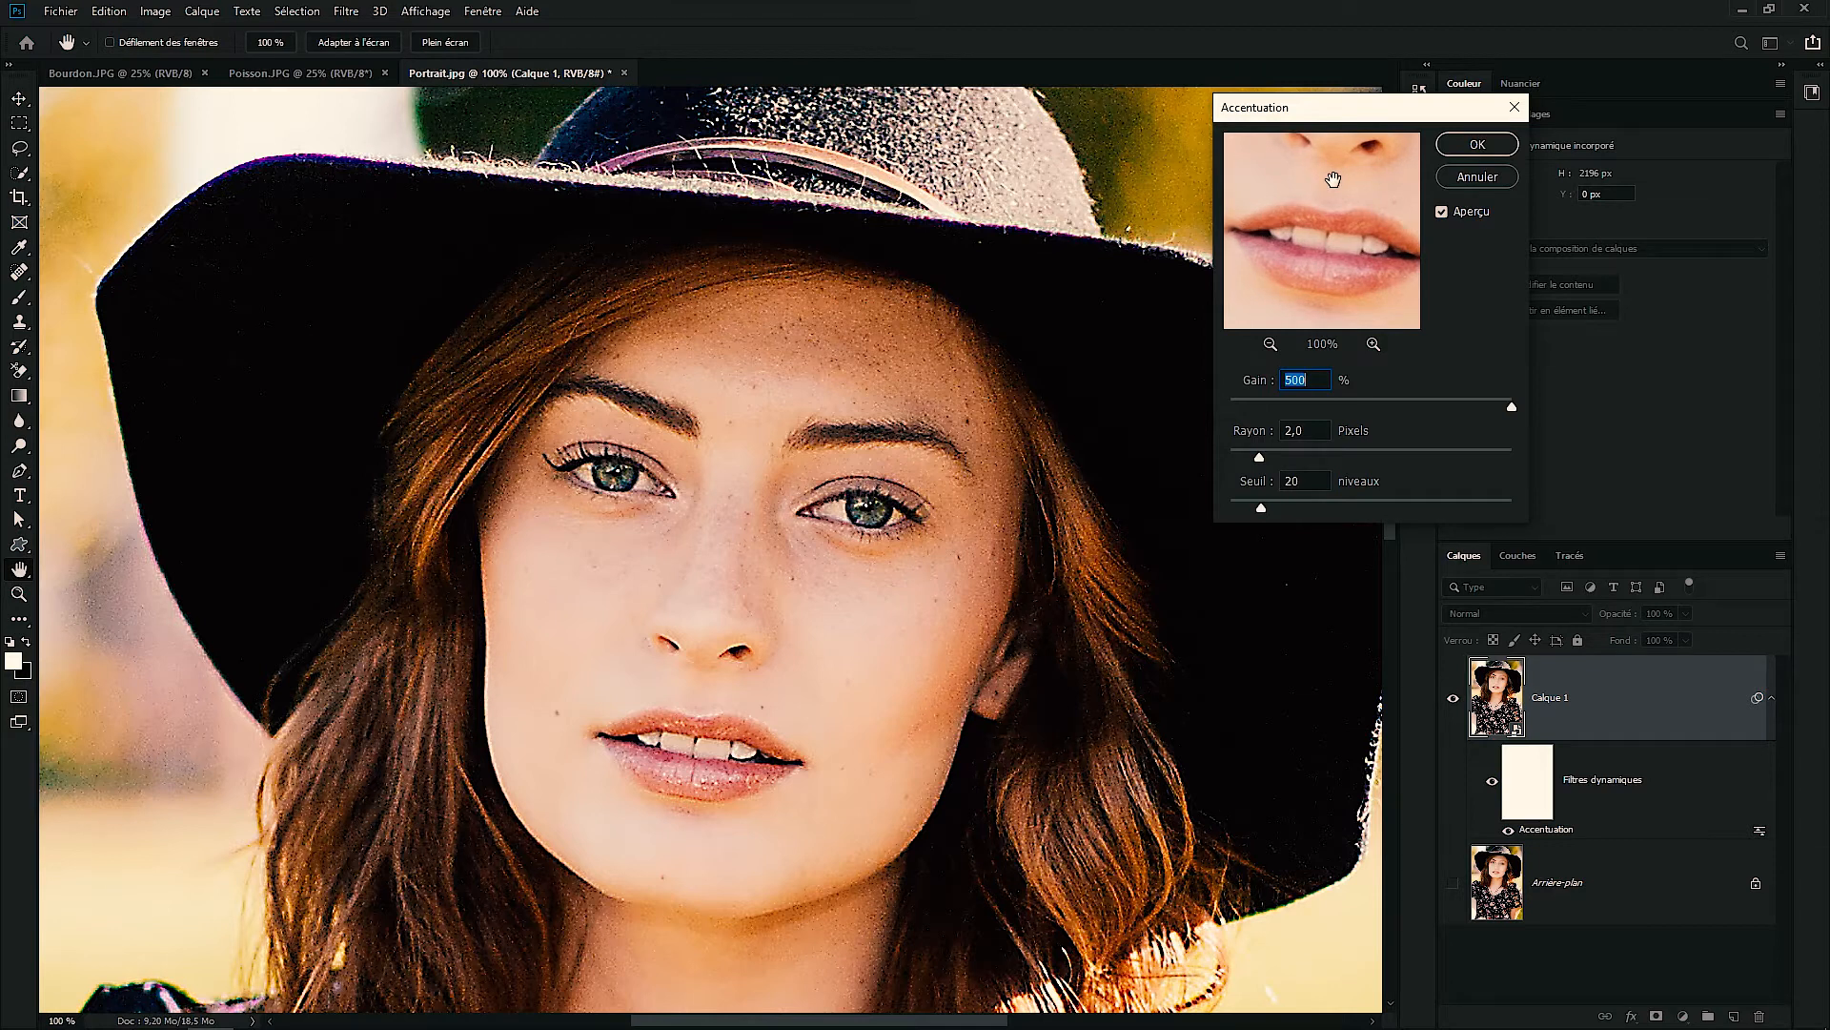
pyautogui.moveTo(1333, 179); pyautogui.dragTo(1403, 288)
pyautogui.moveTo(1325, 237); pyautogui.dragTo(1294, 244)
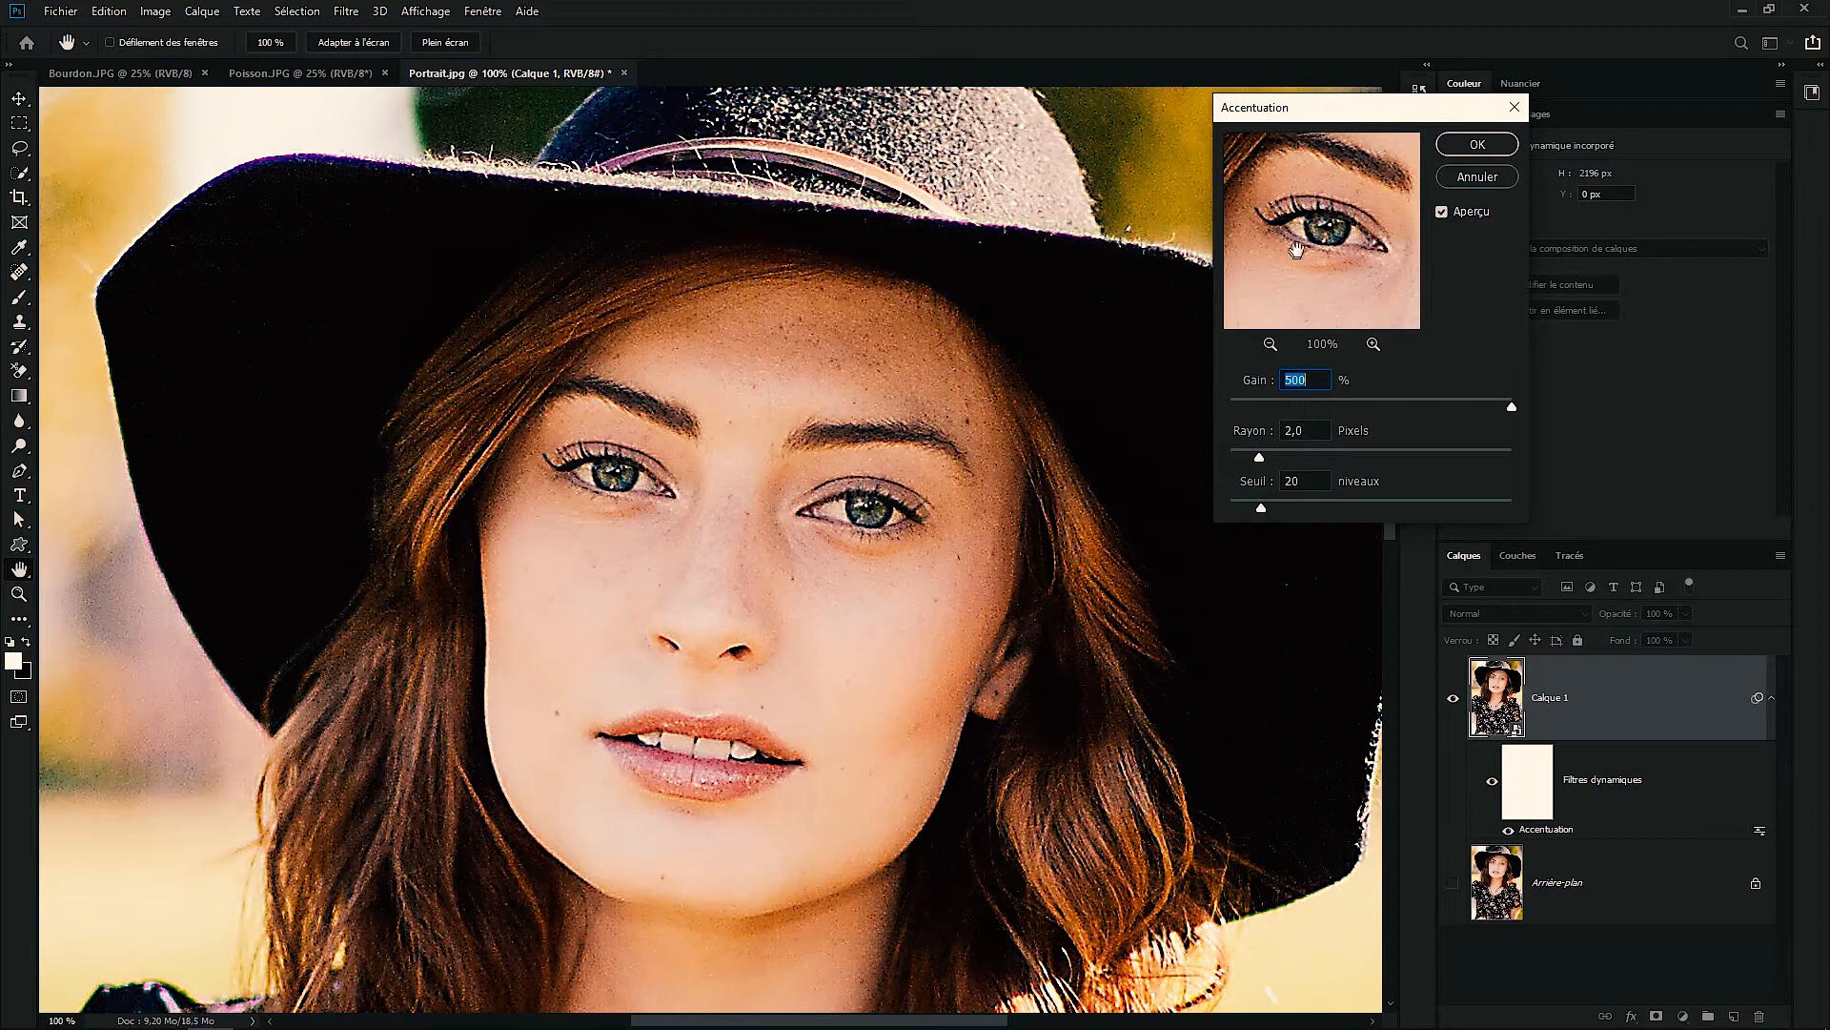
# Set the gain to 176 %, compare the image with the preview off and on, and apply the filter
pyautogui.moveTo(1510, 404); pyautogui.dragTo(1440, 406)
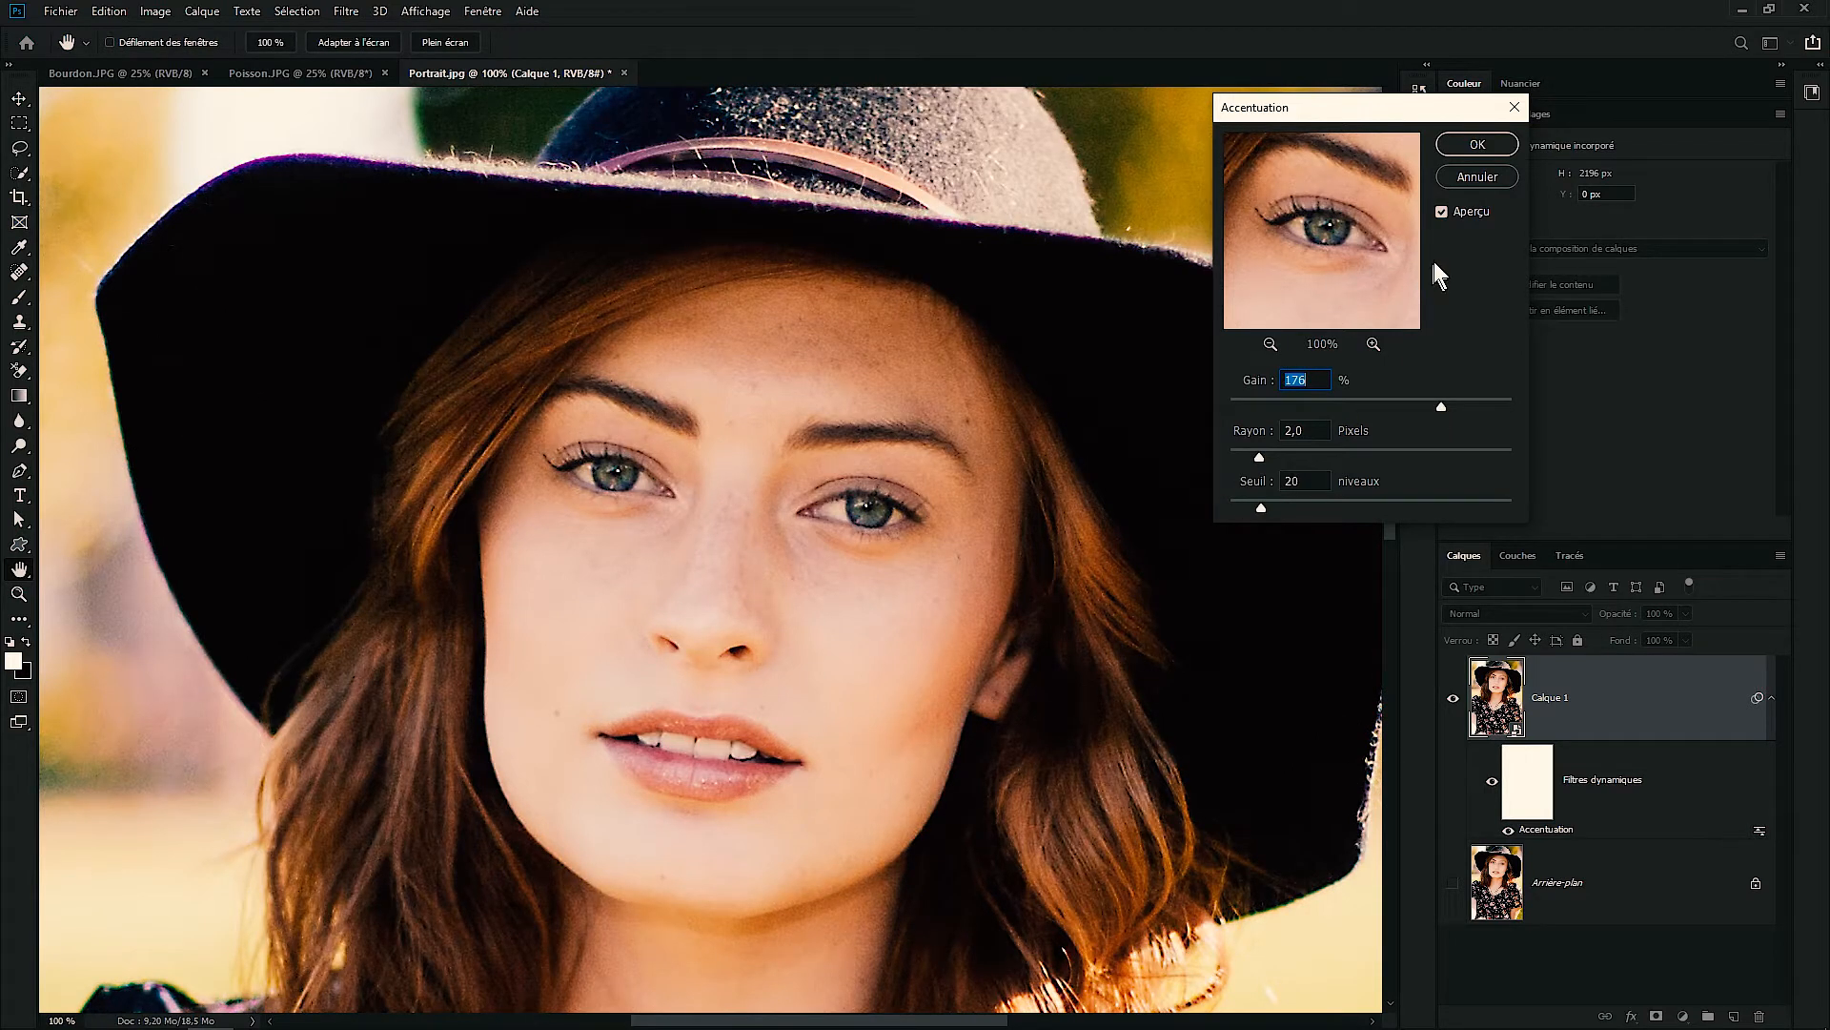
pyautogui.click(1443, 213)
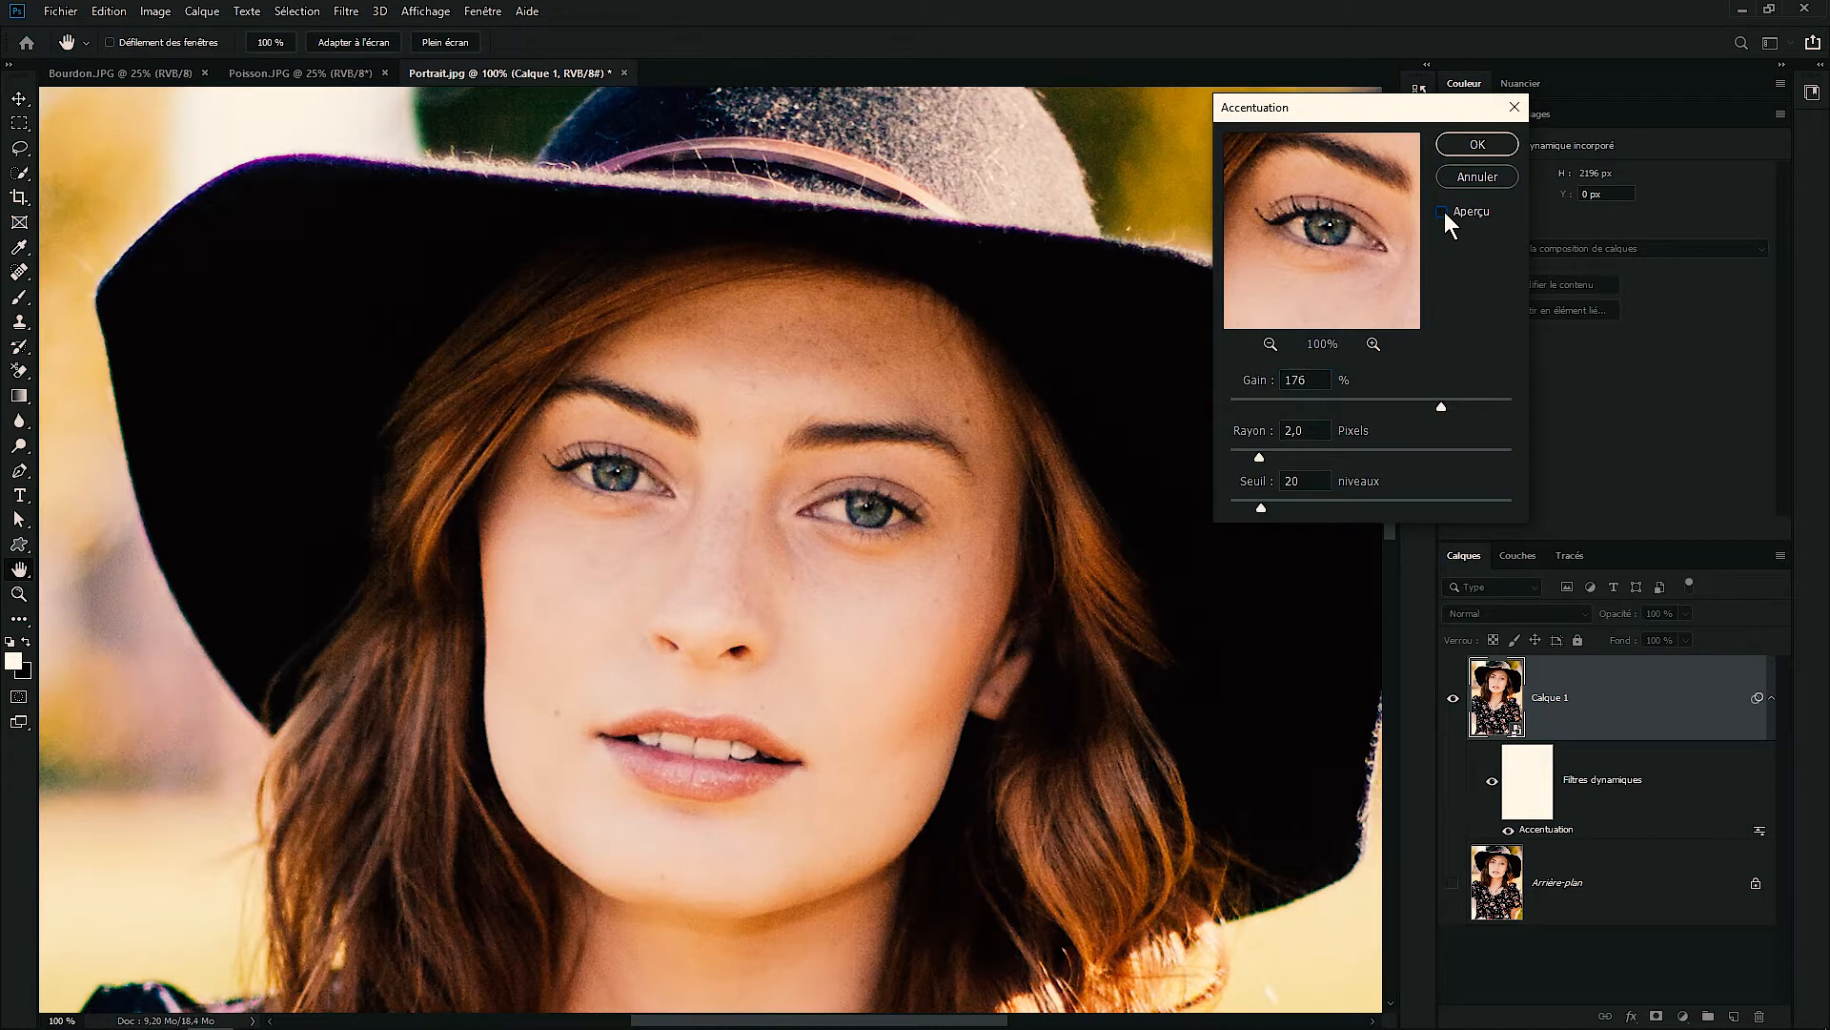
pyautogui.click(1444, 212)
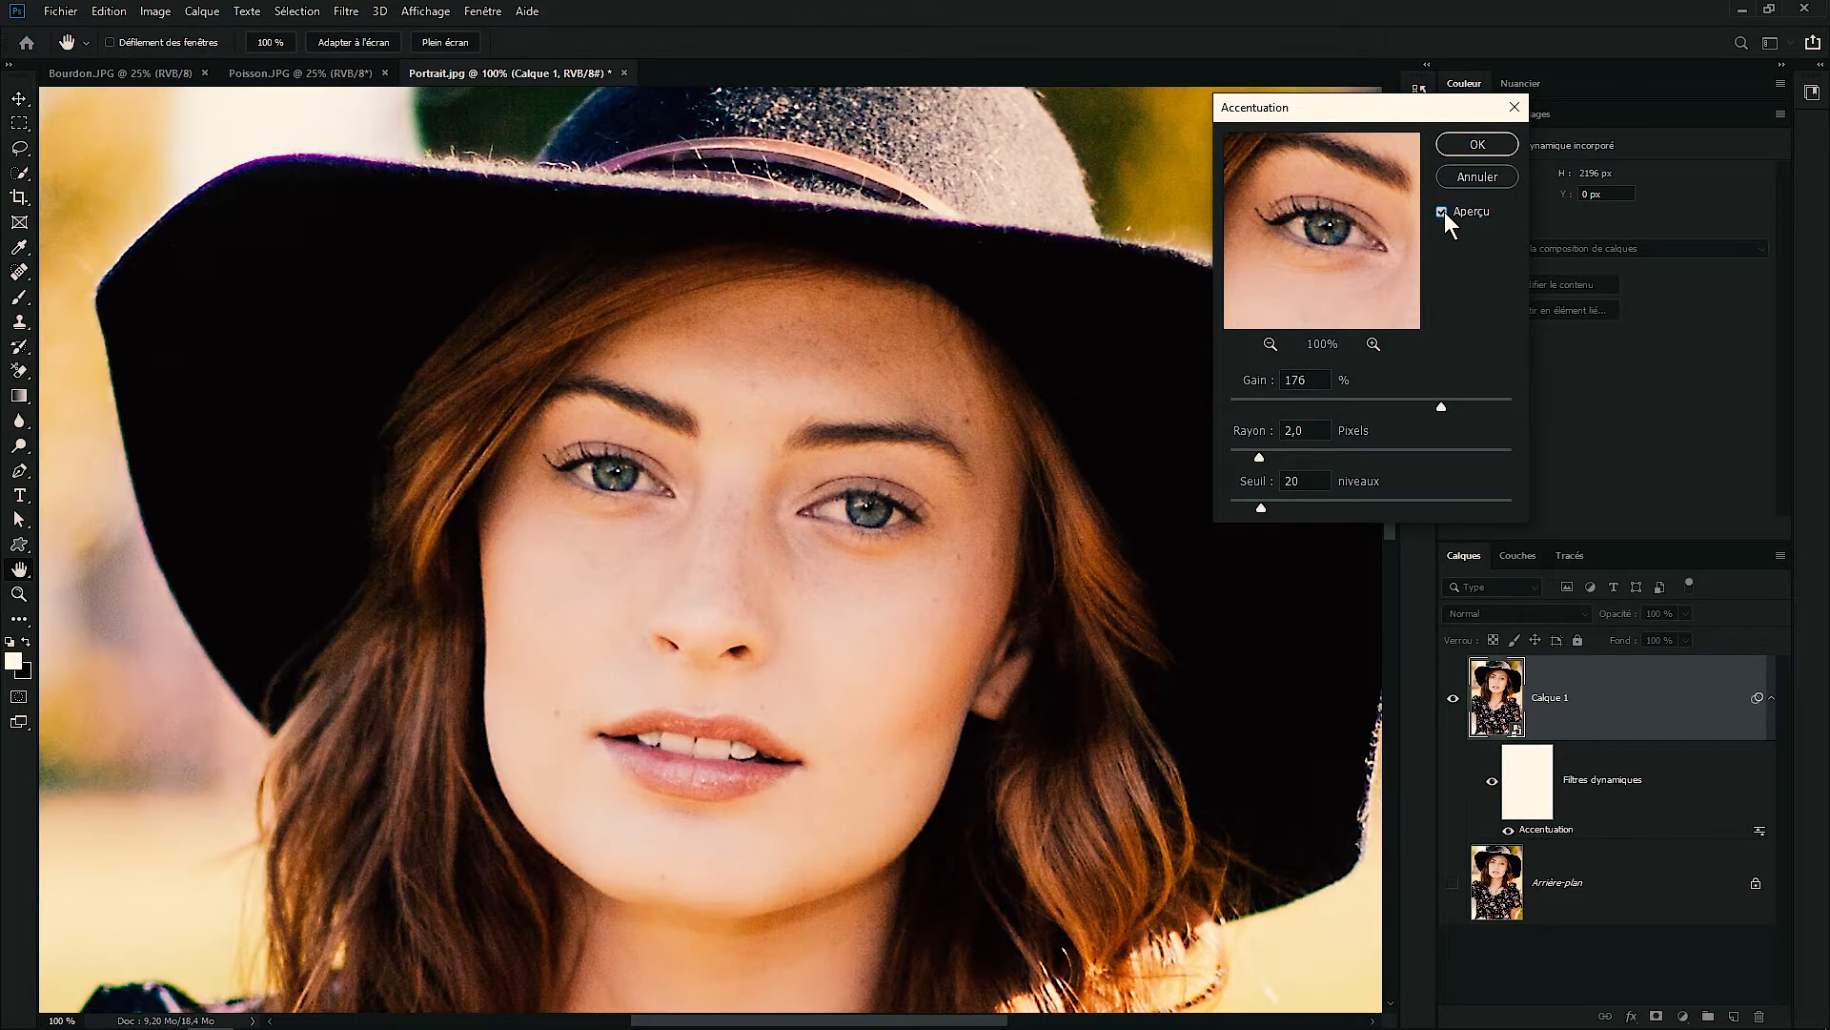
pyautogui.click(1493, 141)
# Compare both eyes in close-up with the layer's smart filters off and on
pyautogui.press('z')
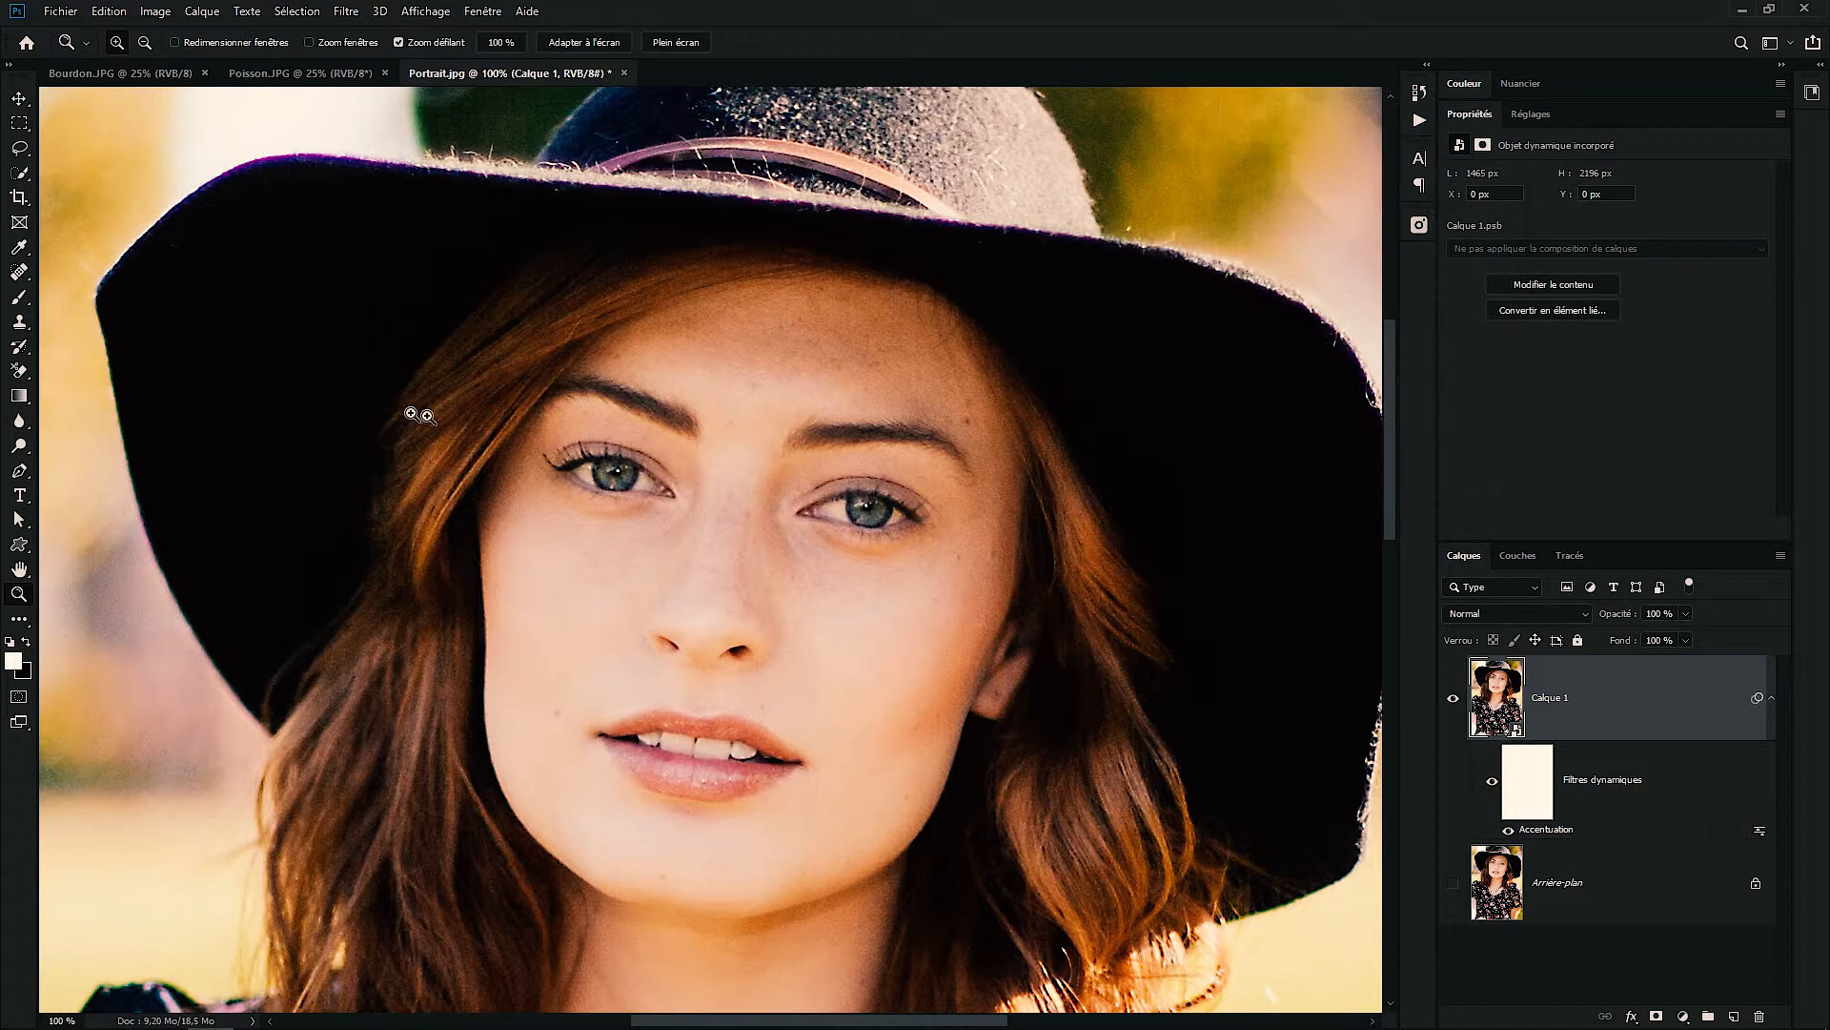
pyautogui.moveTo(539, 396); pyautogui.dragTo(640, 447)
pyautogui.press('space')
pyautogui.moveTo(1062, 613); pyautogui.dragTo(806, 425)
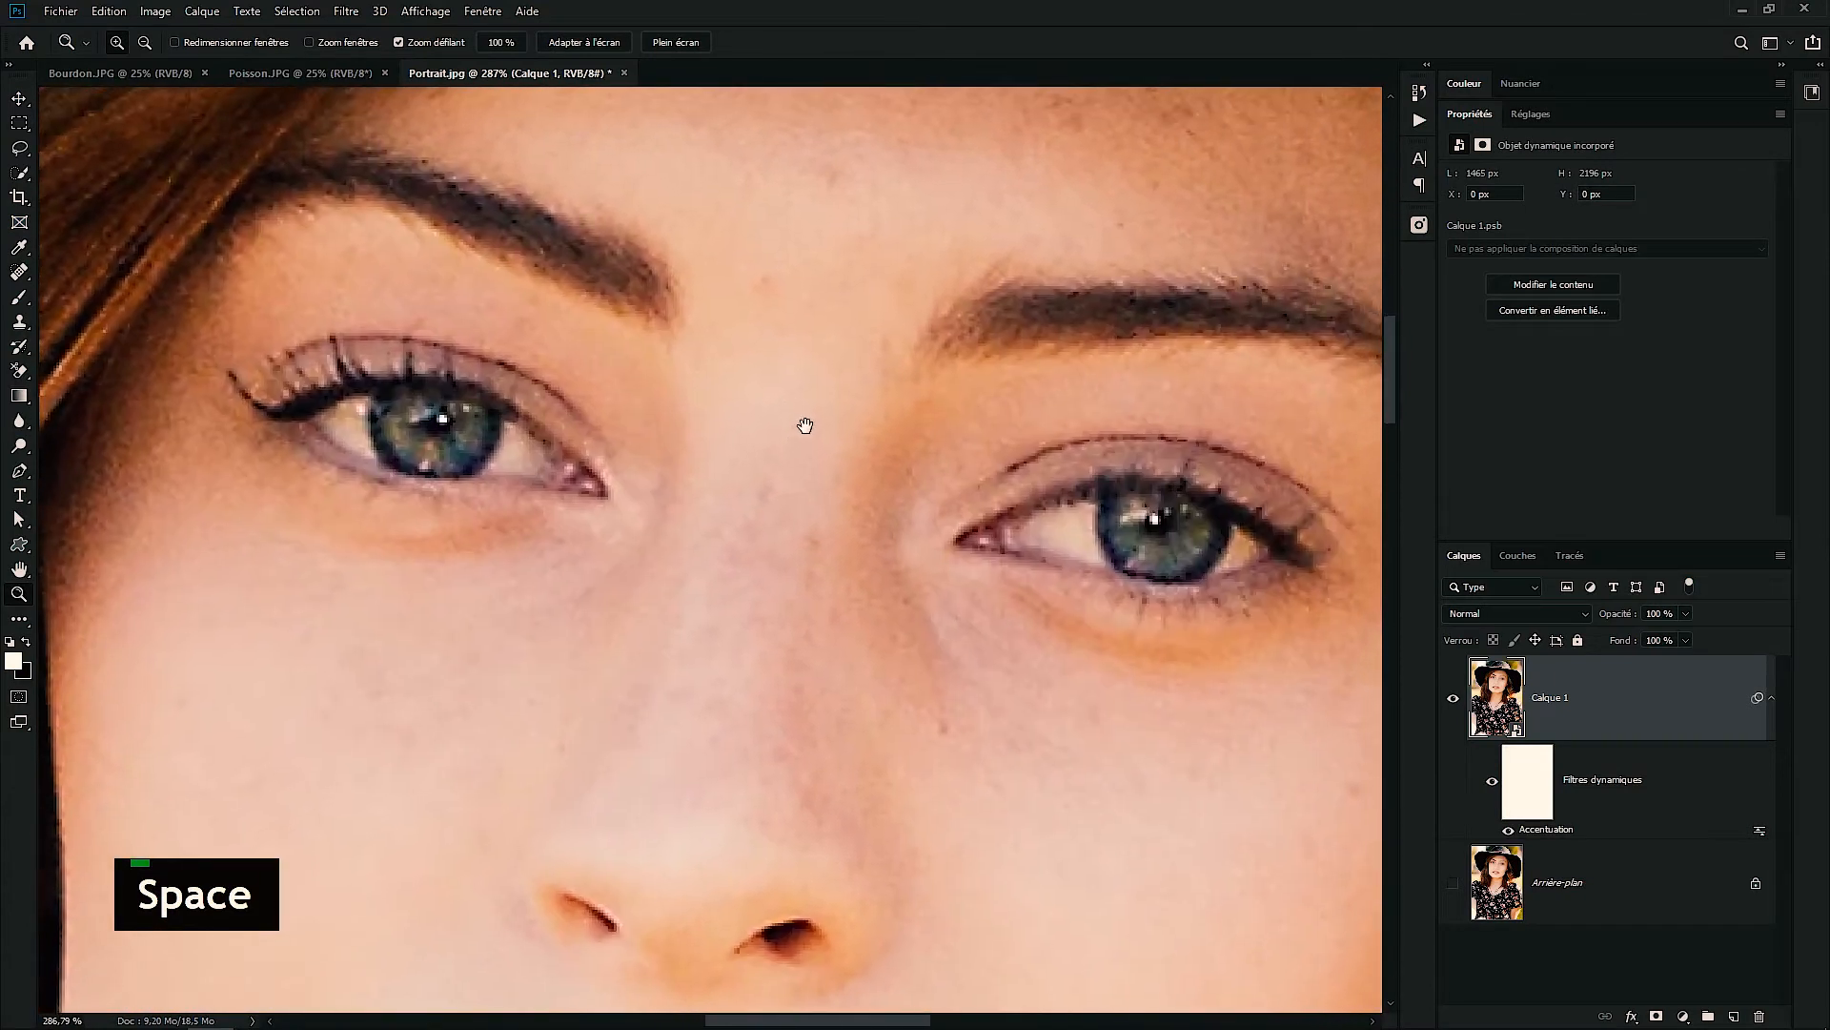
pyautogui.click(27, 101)
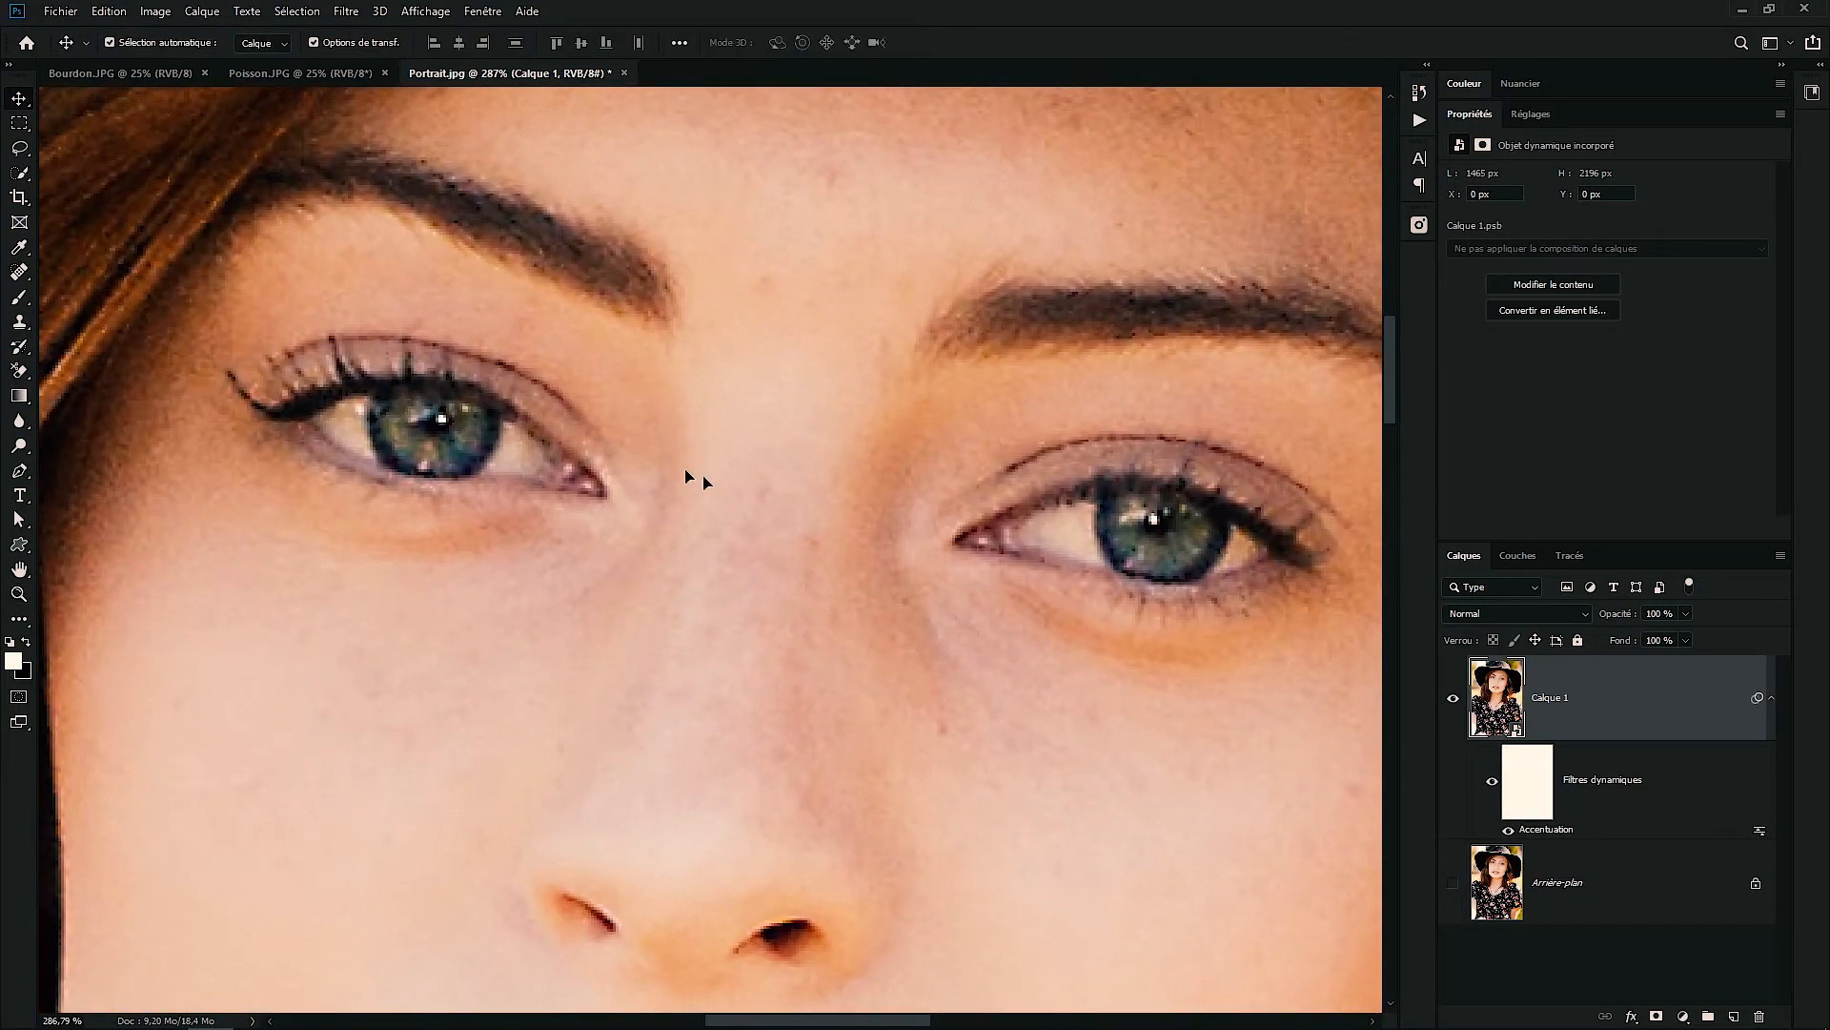
pyautogui.click(1493, 785)
pyautogui.click(1493, 784)
pyautogui.click(1493, 785)
pyautogui.click(1492, 784)
pyautogui.click(1493, 786)
pyautogui.click(1493, 785)
# Compare the whole portrait with the smart filters off and on
pyautogui.hotkey('ctrl', '0')
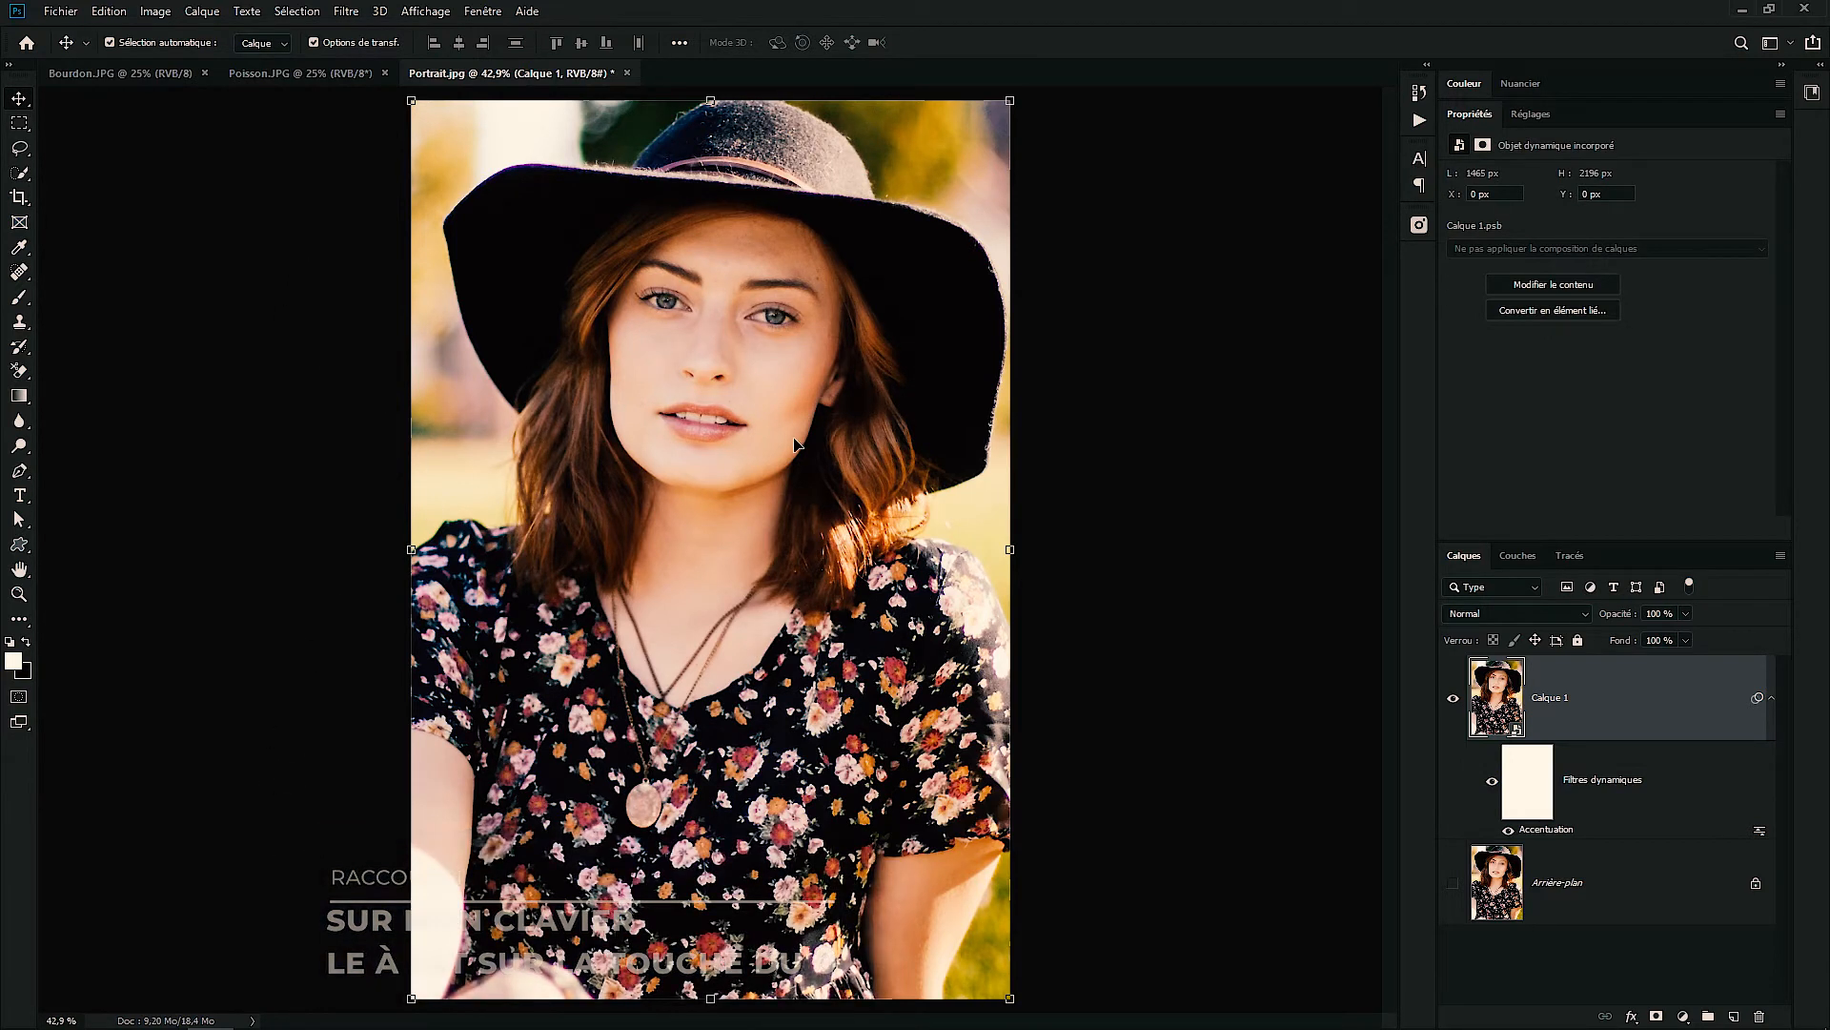
pyautogui.click(1493, 784)
pyautogui.click(1494, 785)
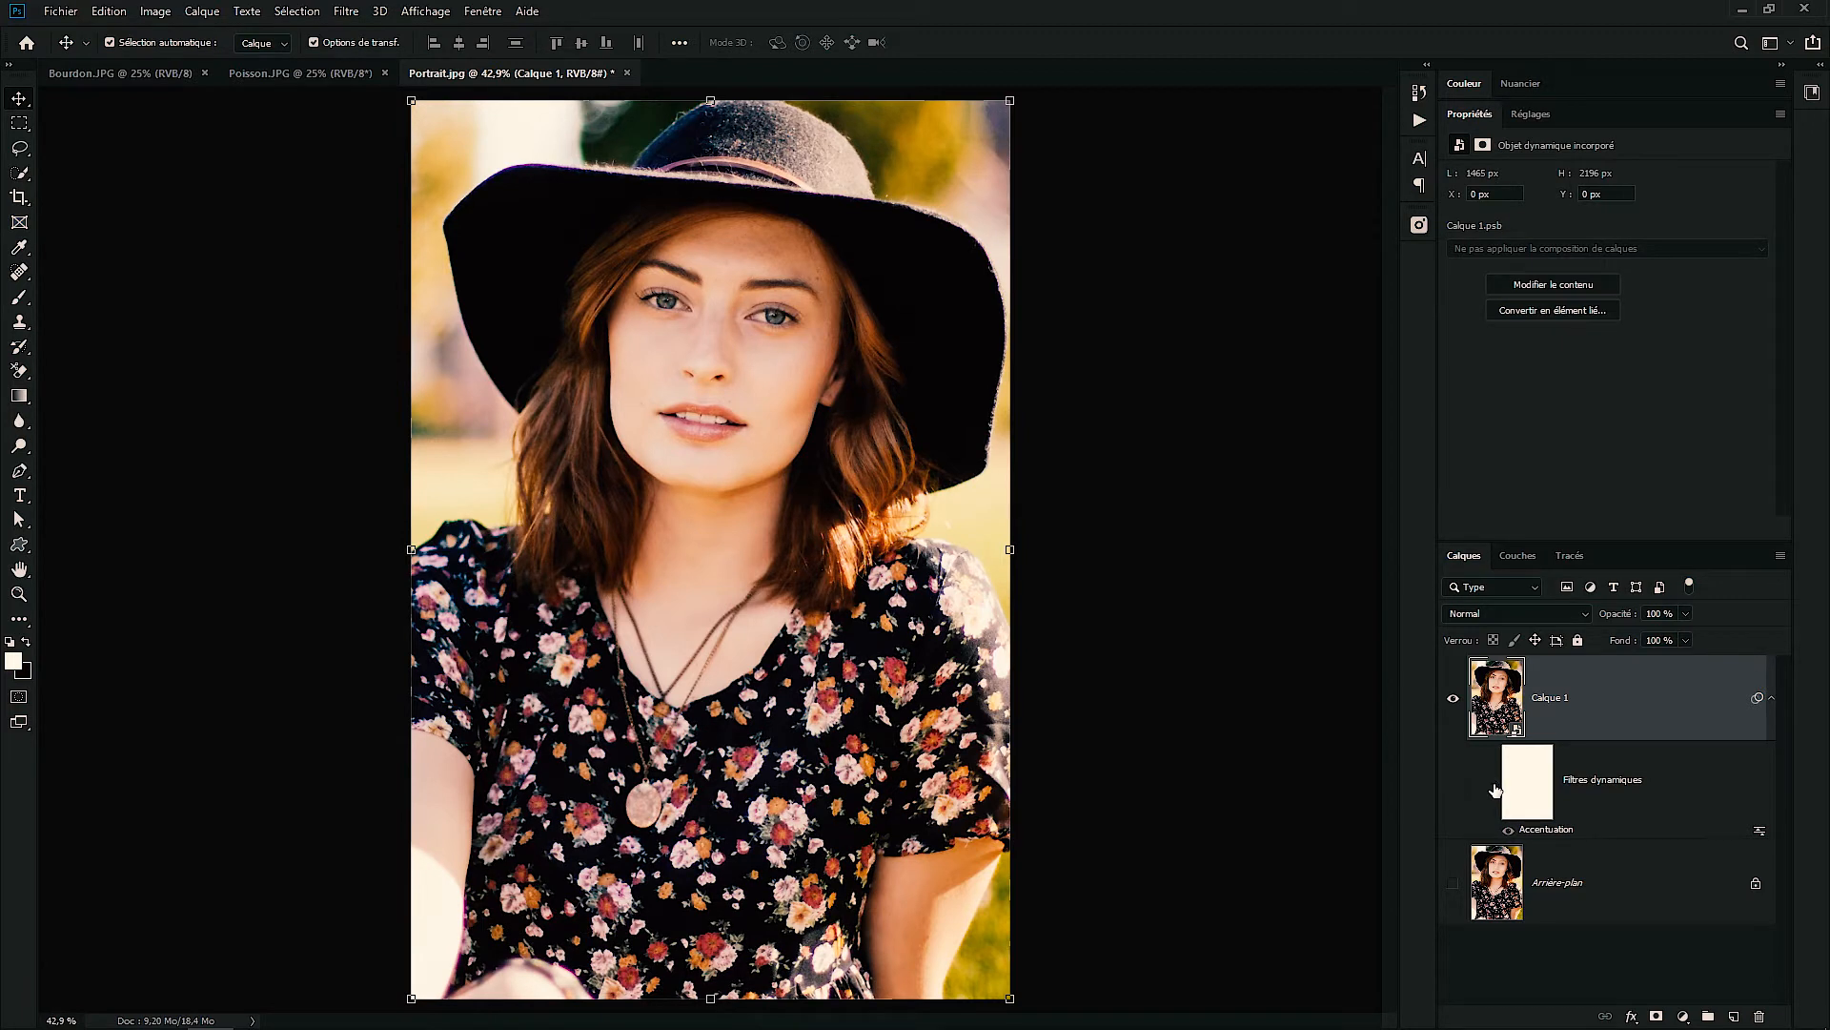
pyautogui.click(1494, 786)
pyautogui.click(1493, 785)
# Rename the sharpened smart object layer as Accentuation
pyautogui.doubleClick(1549, 697)
pyautogui.write('Accentuation')
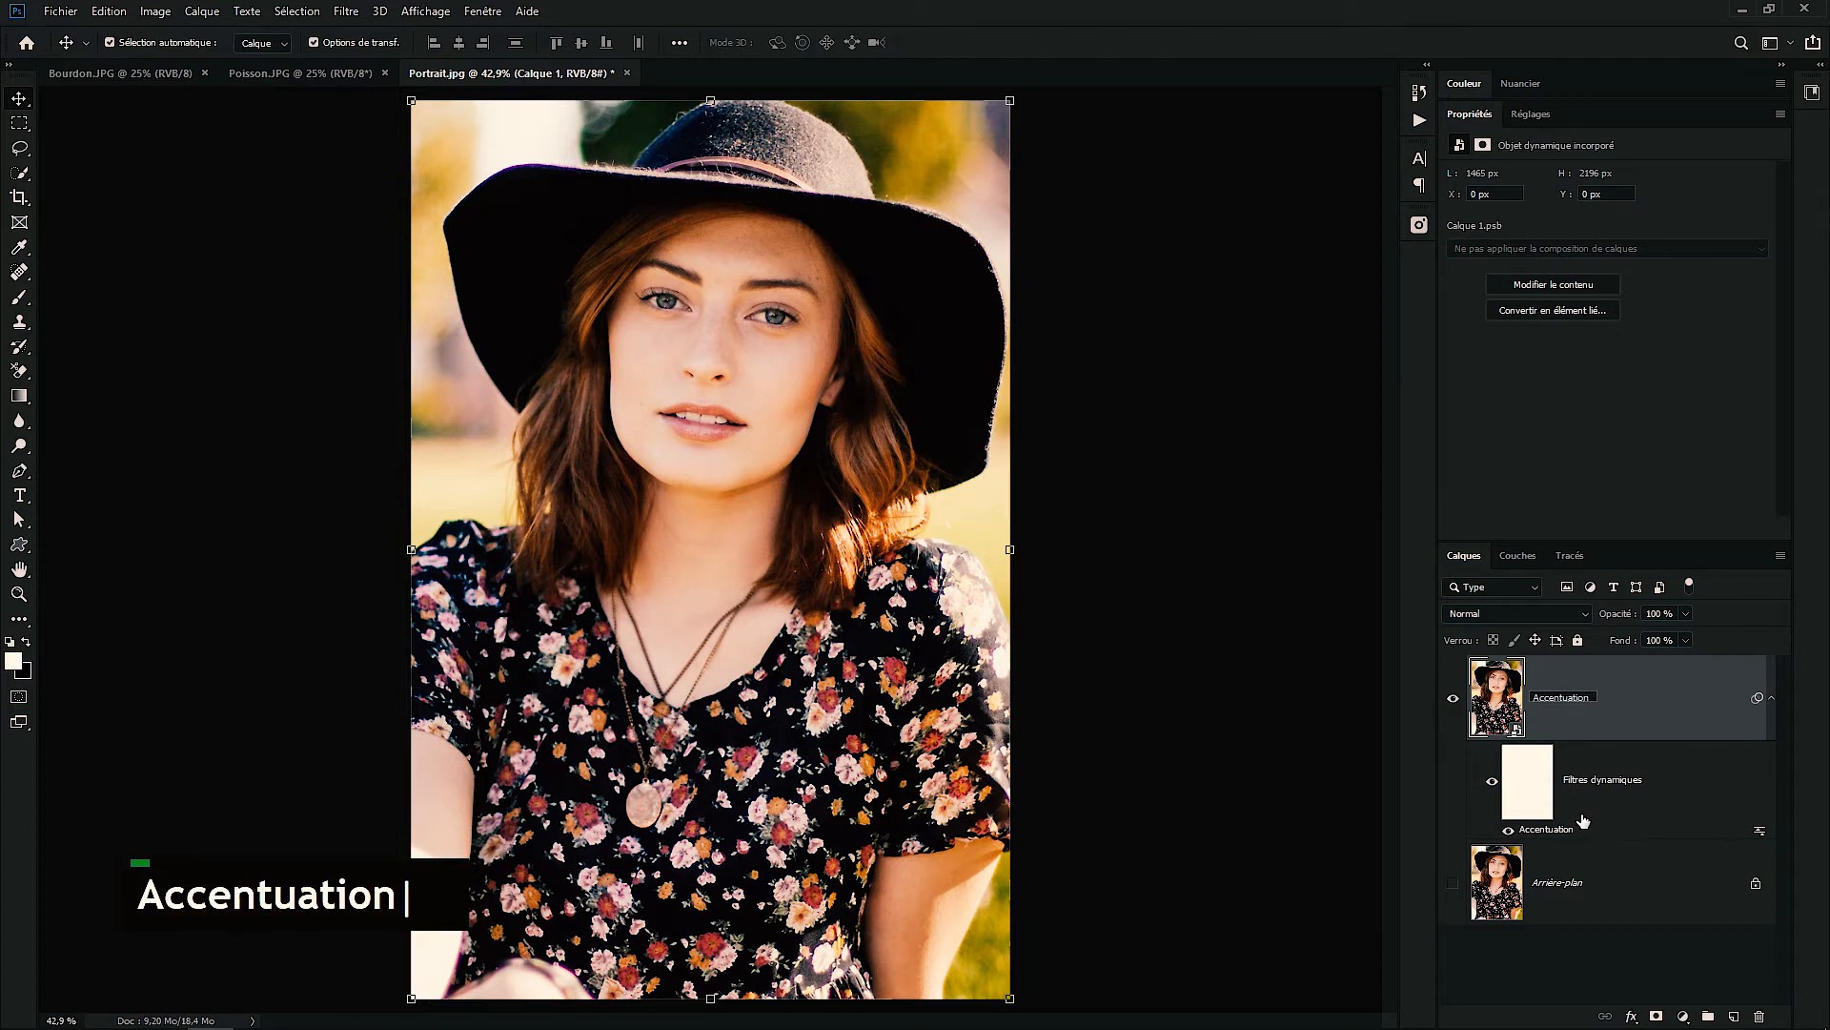
# Show the background layer, hide the Accentuation layer and collapse its smart filter list
pyautogui.click(1453, 883)
pyautogui.click(1451, 701)
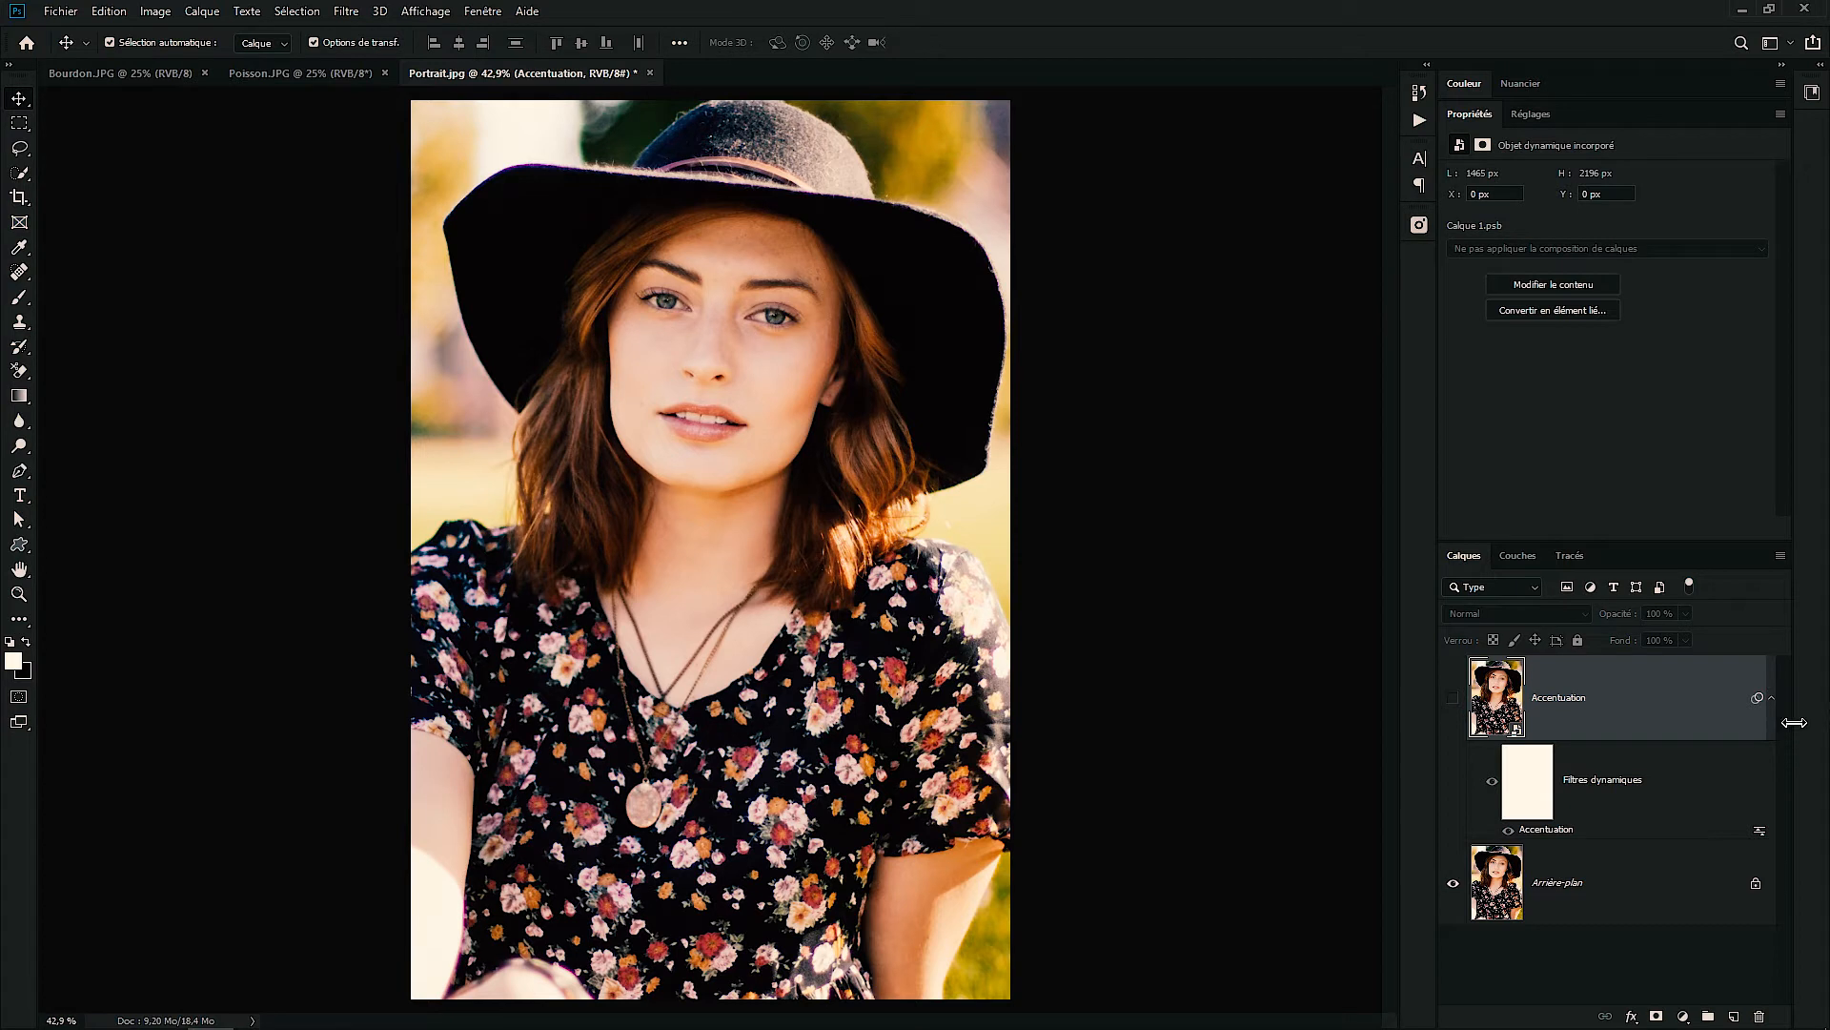
pyautogui.click(1772, 700)
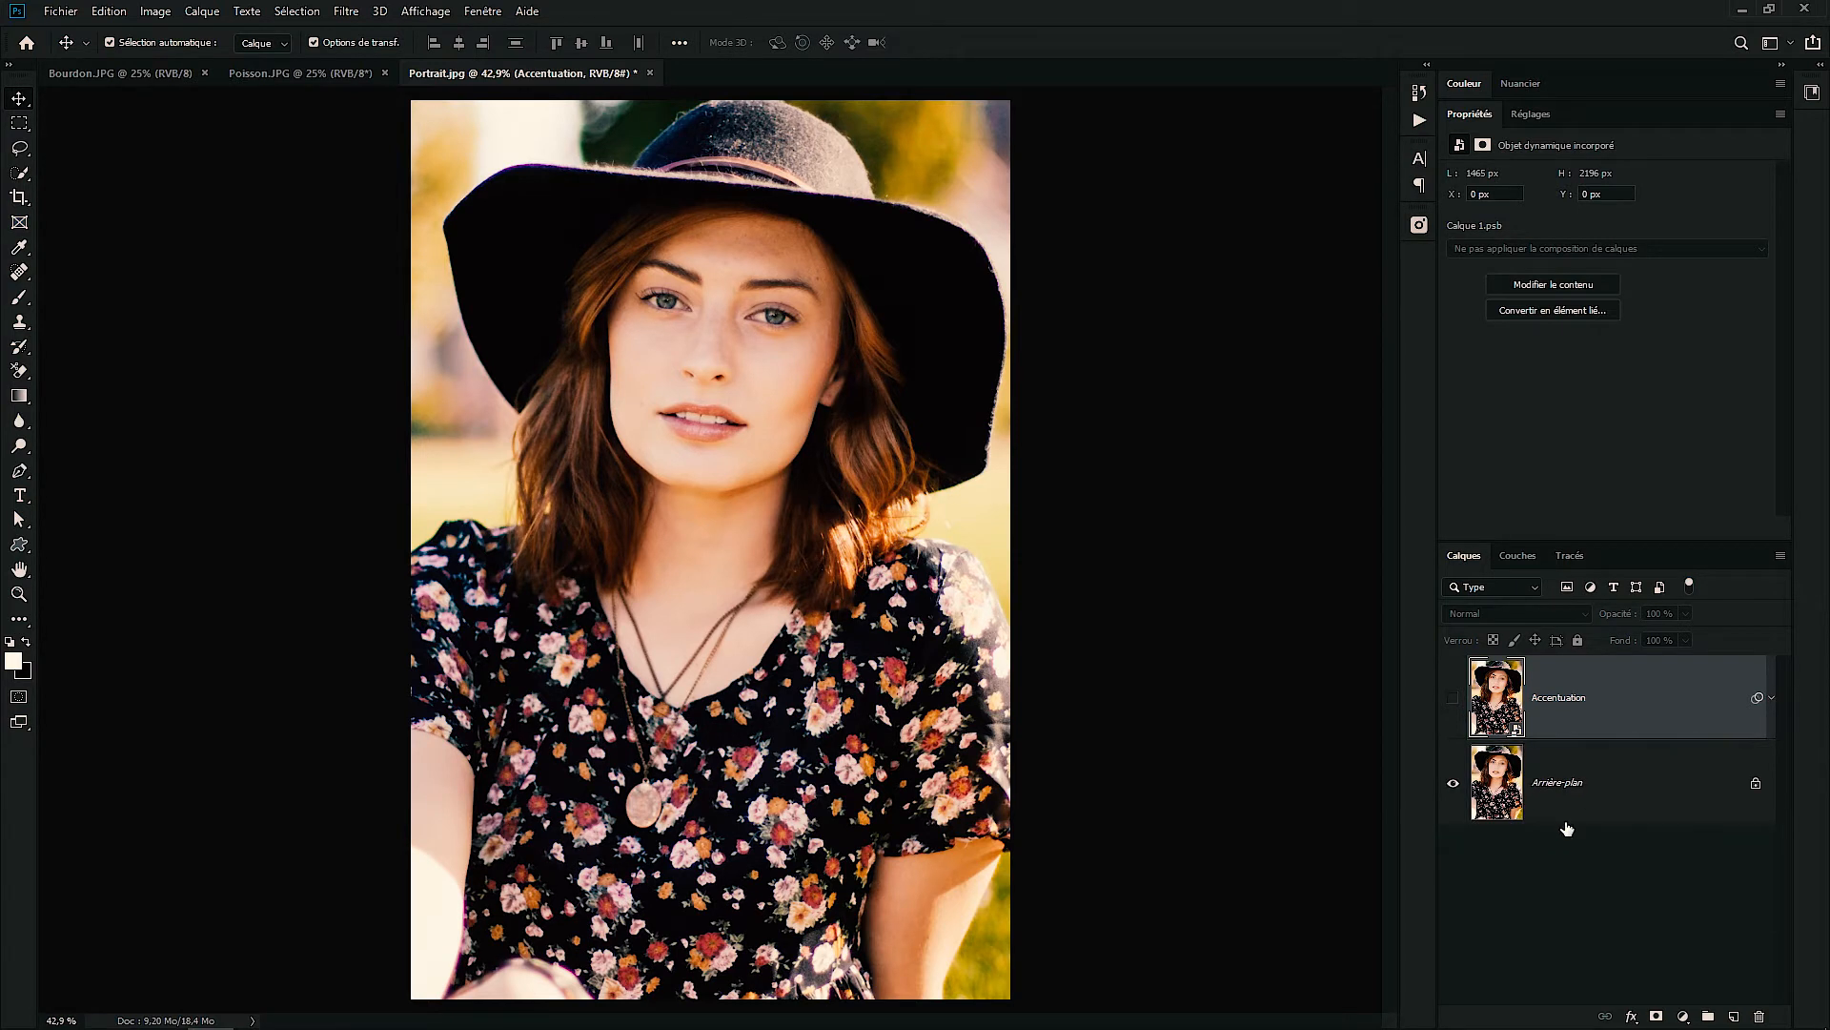
# Duplicate the background layer, place the copy above the Accentuation layer and hide the original background
pyautogui.click(1635, 793)
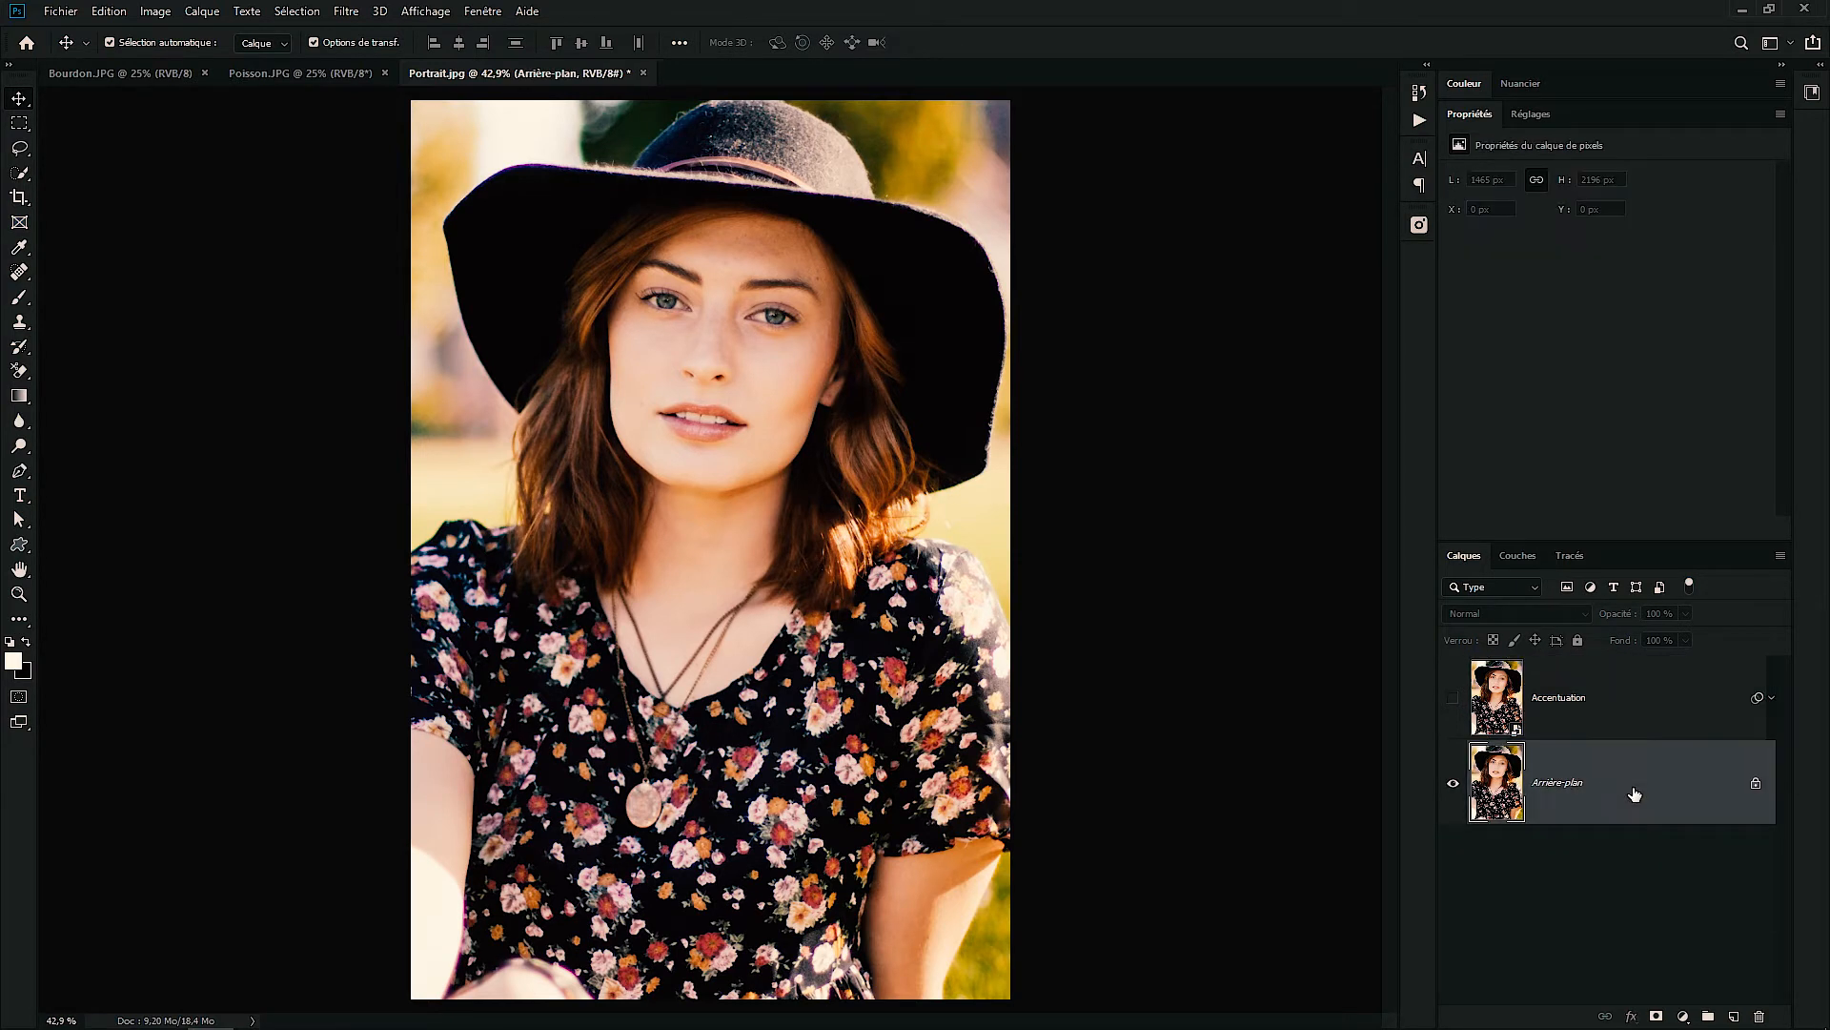
pyautogui.hotkey('ctrl', 'j')
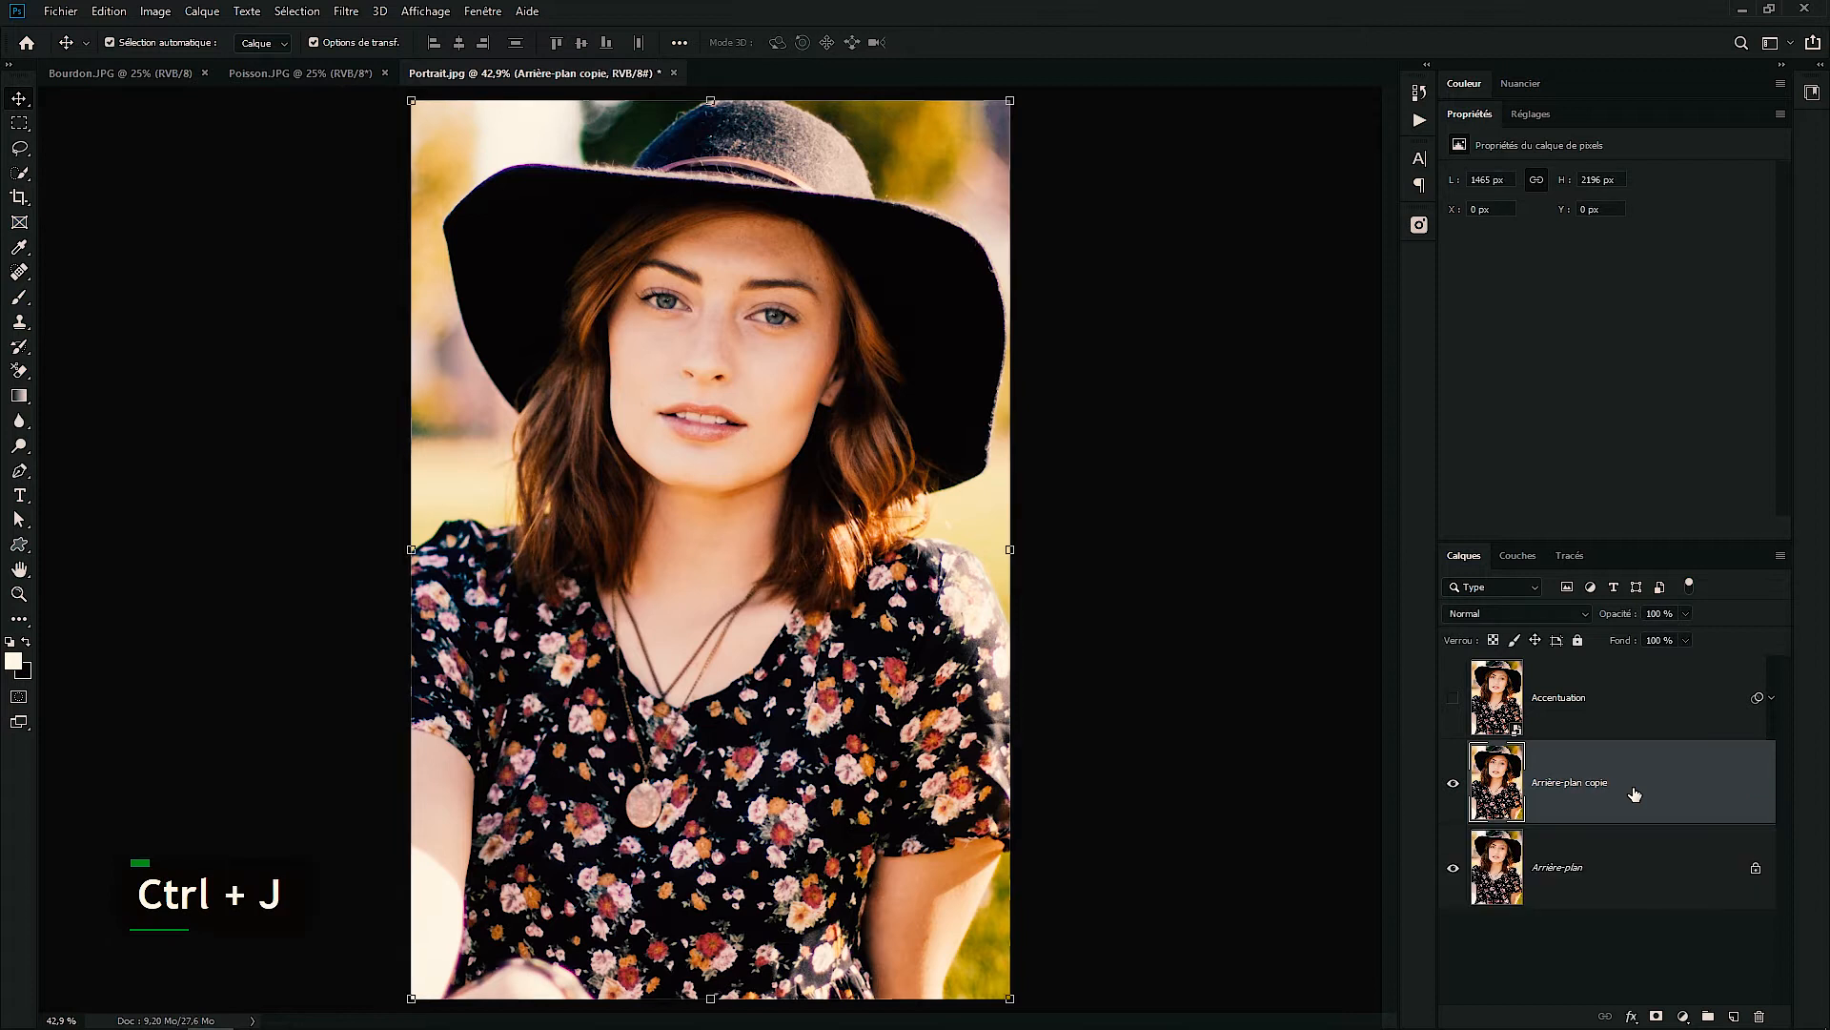
pyautogui.moveTo(1634, 793); pyautogui.dragTo(1588, 711)
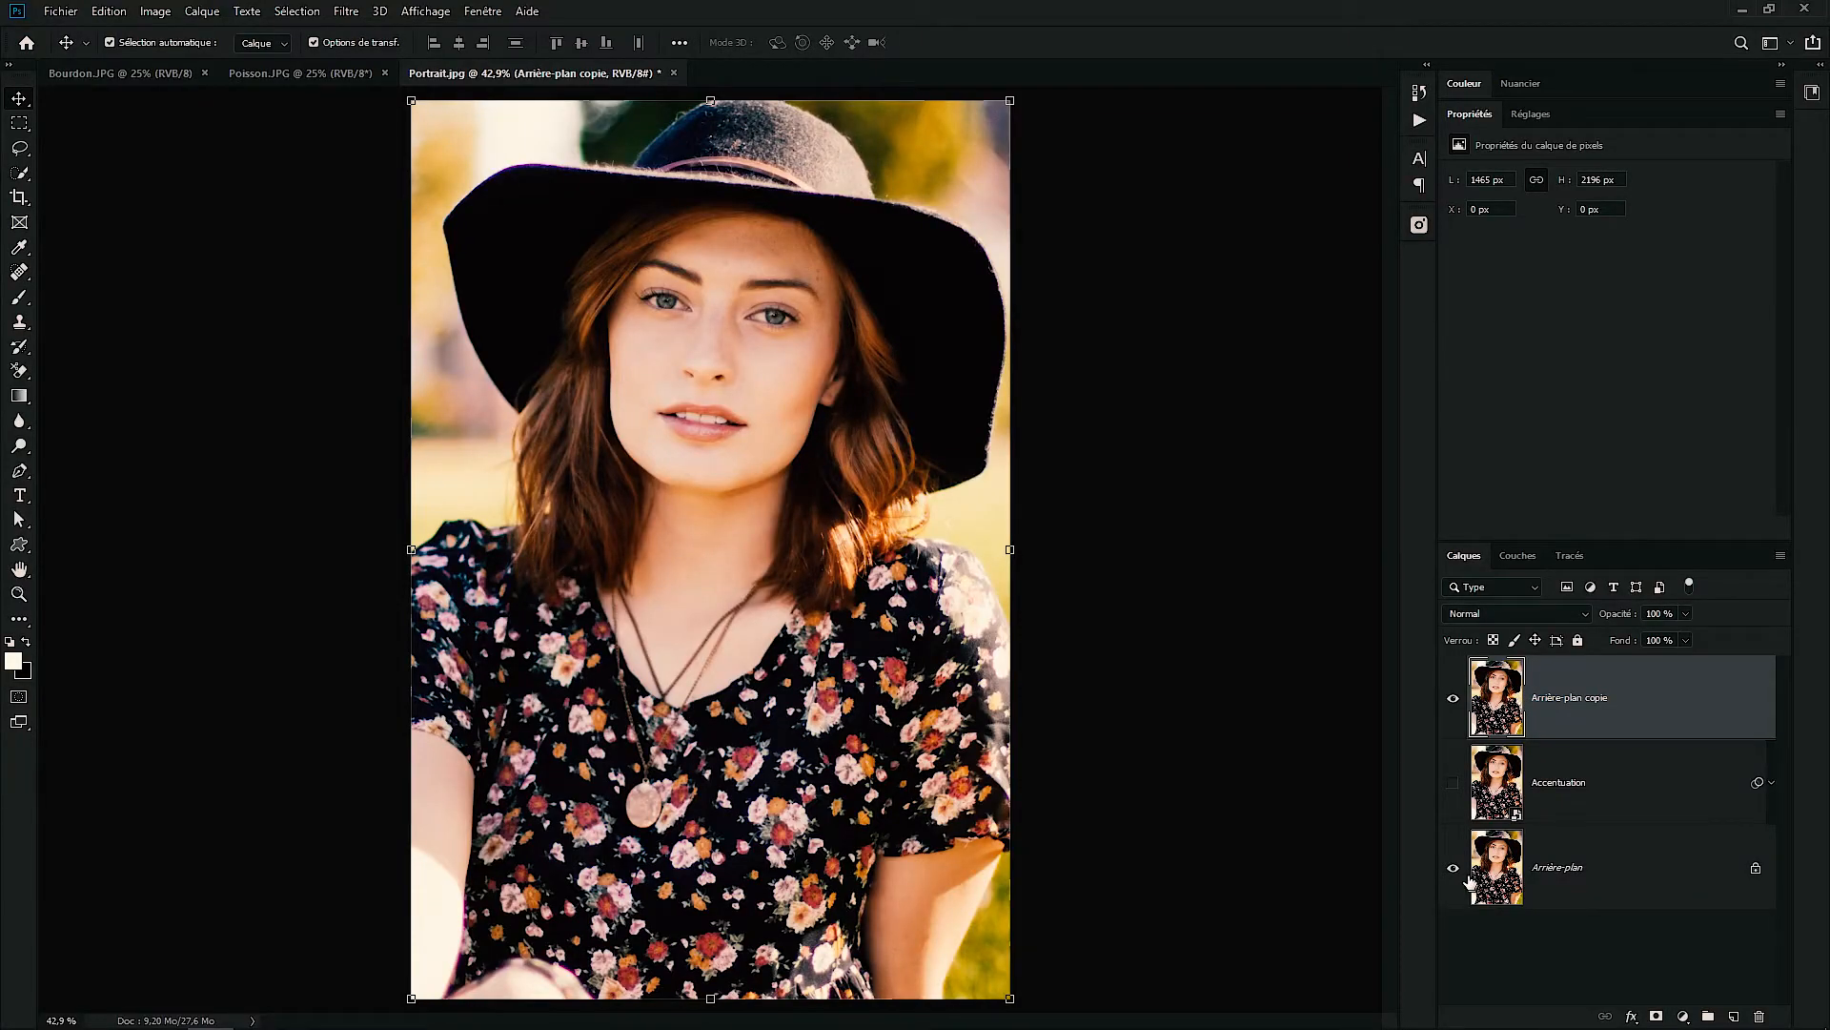
pyautogui.click(1453, 870)
# Duplicate the background copy on top of the layer stack and rename the new layer PH
pyautogui.moveTo(1626, 724); pyautogui.dragTo(1626, 669)
pyautogui.doubleClick(1567, 700)
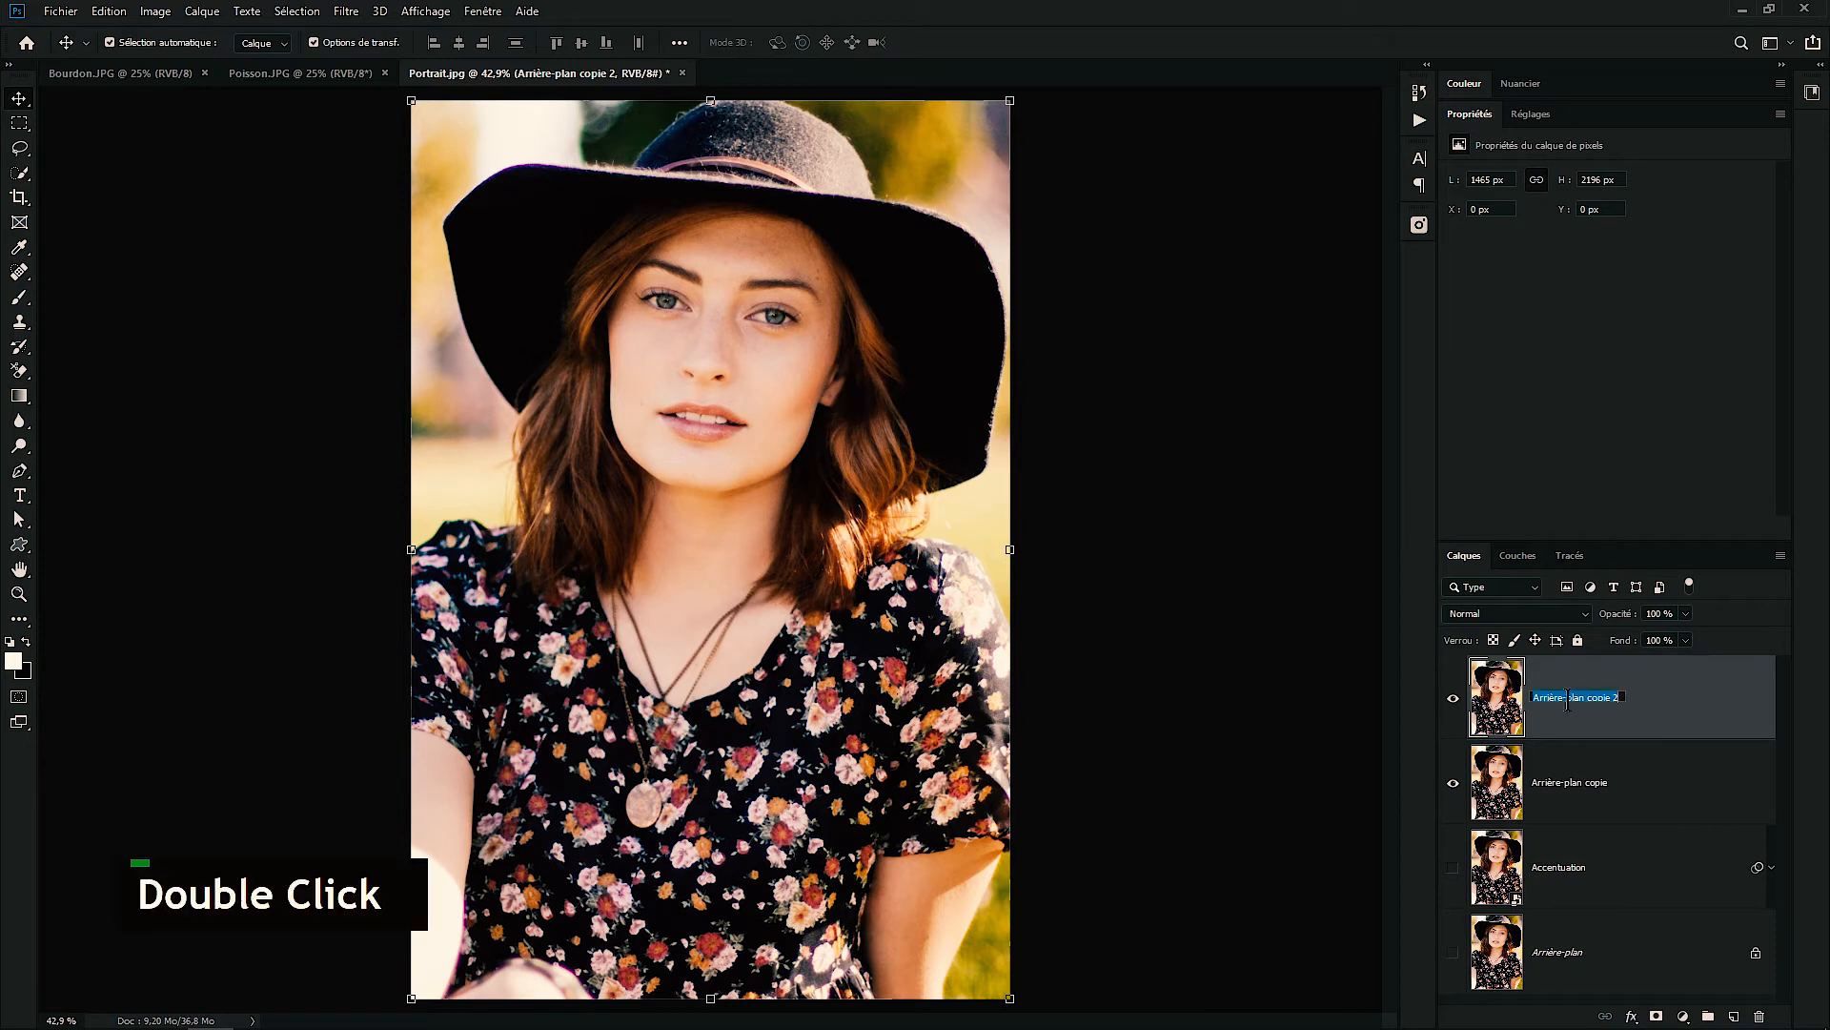
pyautogui.write('PH')
pyautogui.click(1623, 722)
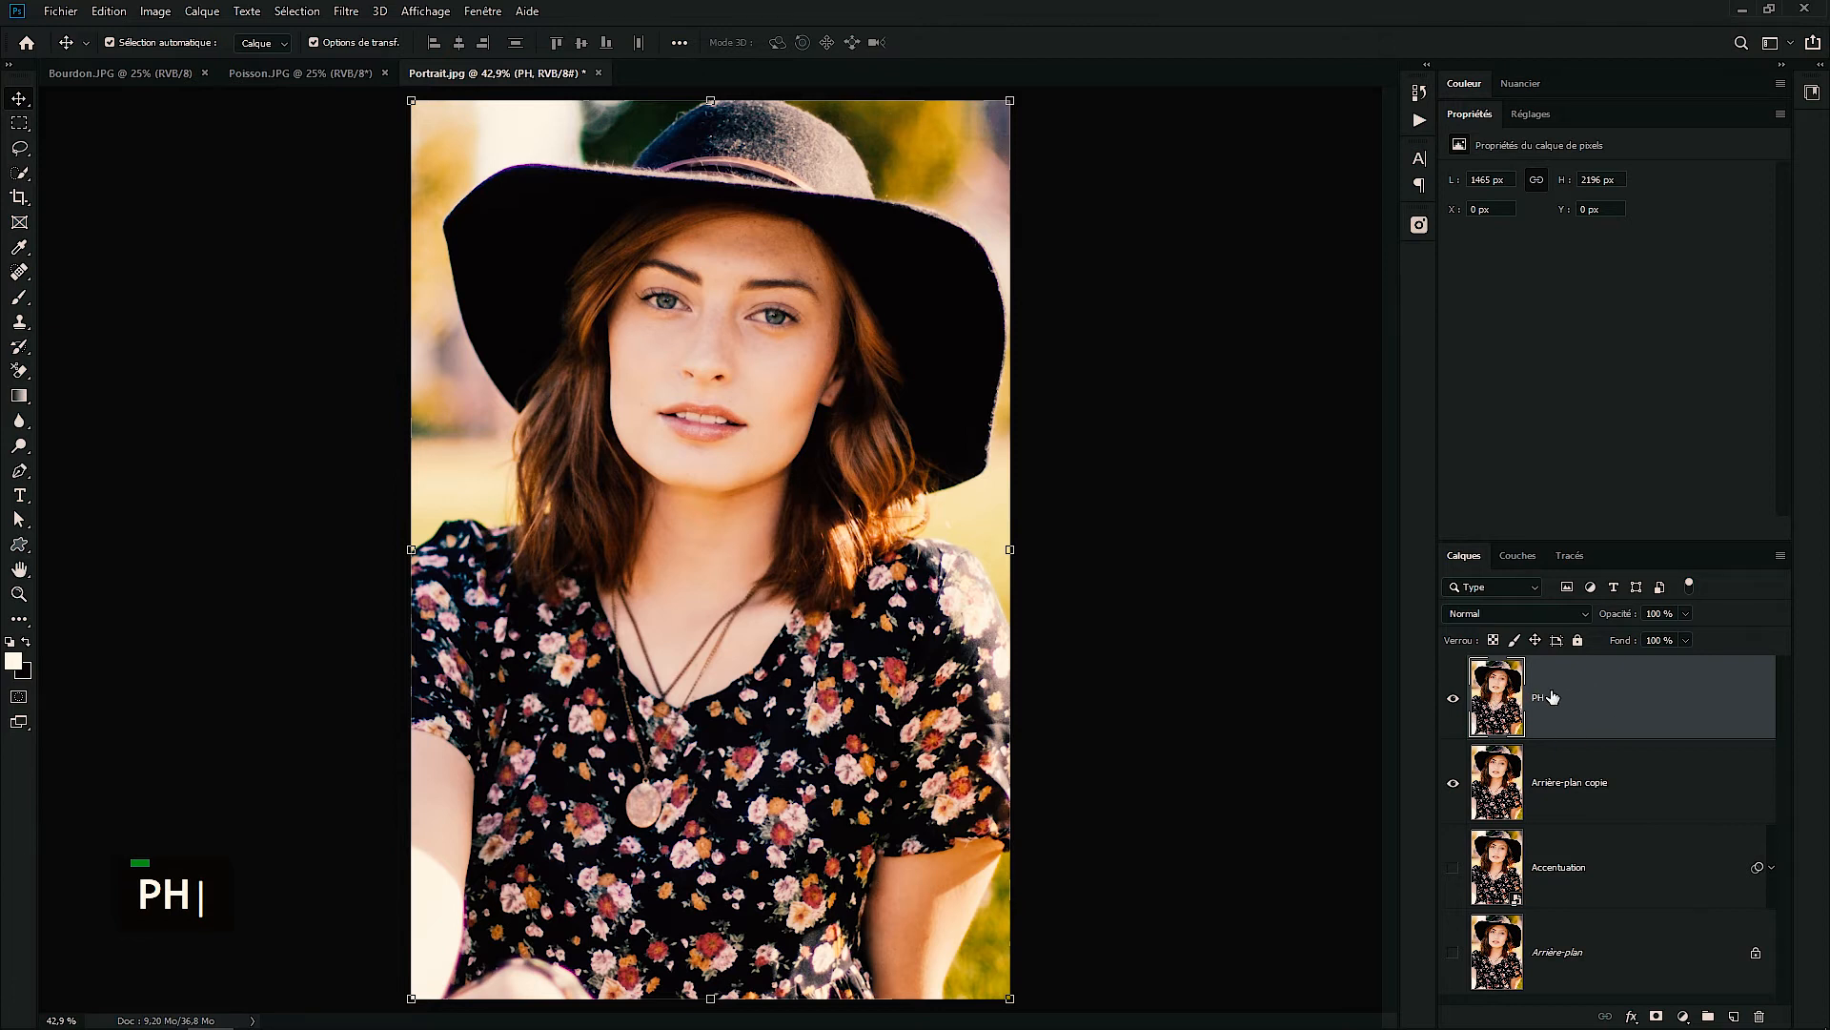
# Try the Passe-haut filter on the PH layer with a radius of 2.7 pixels, previewing the eye
pyautogui.click(335, 10)
pyautogui.moveTo(425, 385)
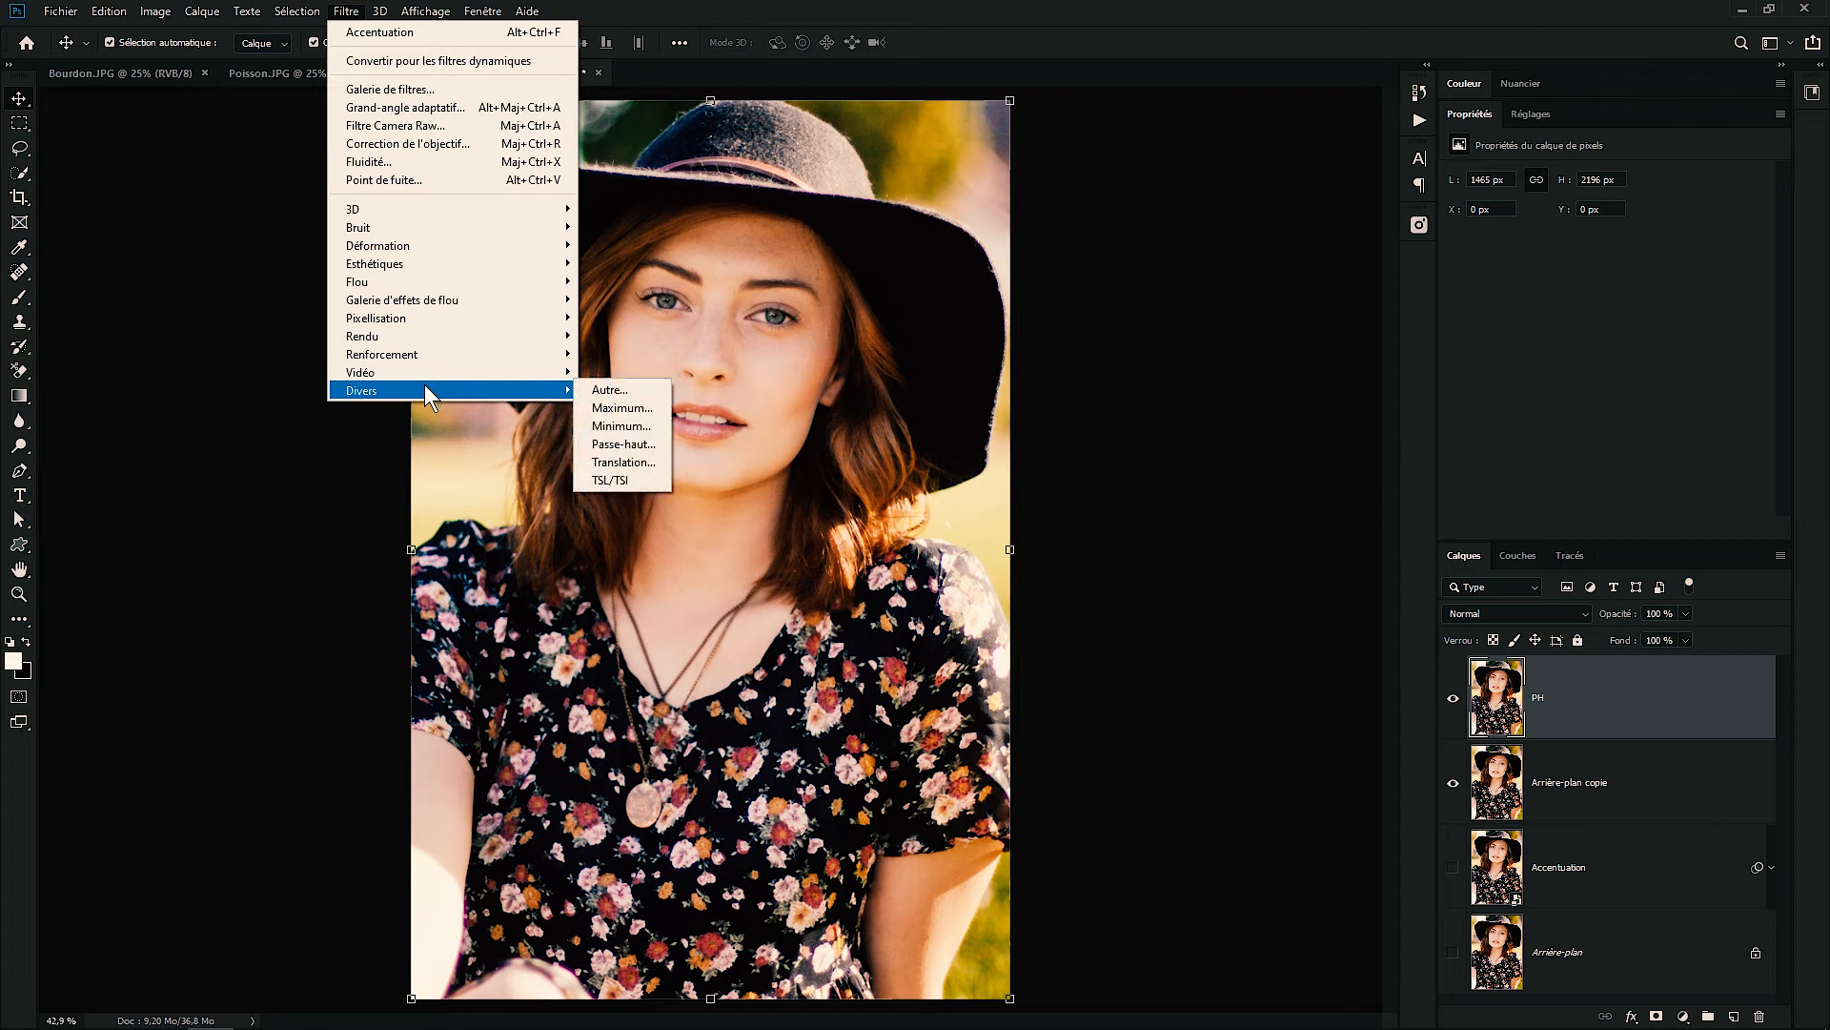
pyautogui.click(656, 444)
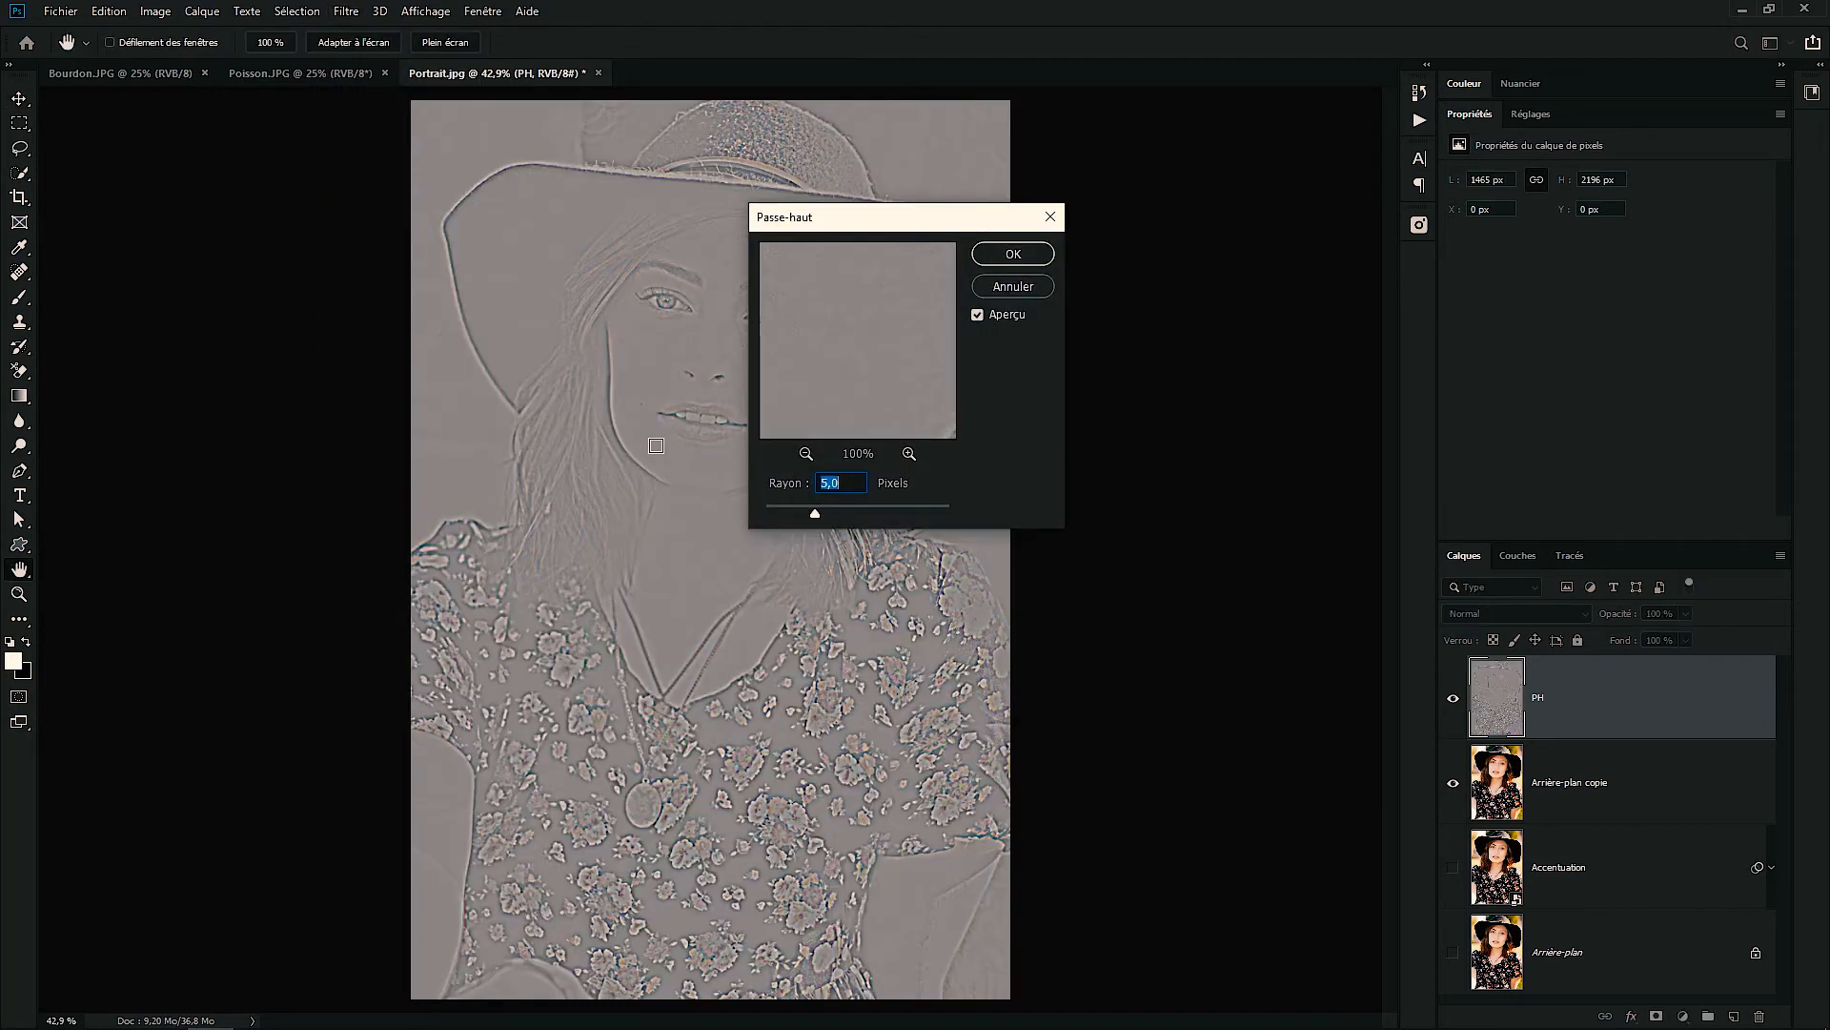
pyautogui.moveTo(934, 219); pyautogui.dragTo(1342, 134)
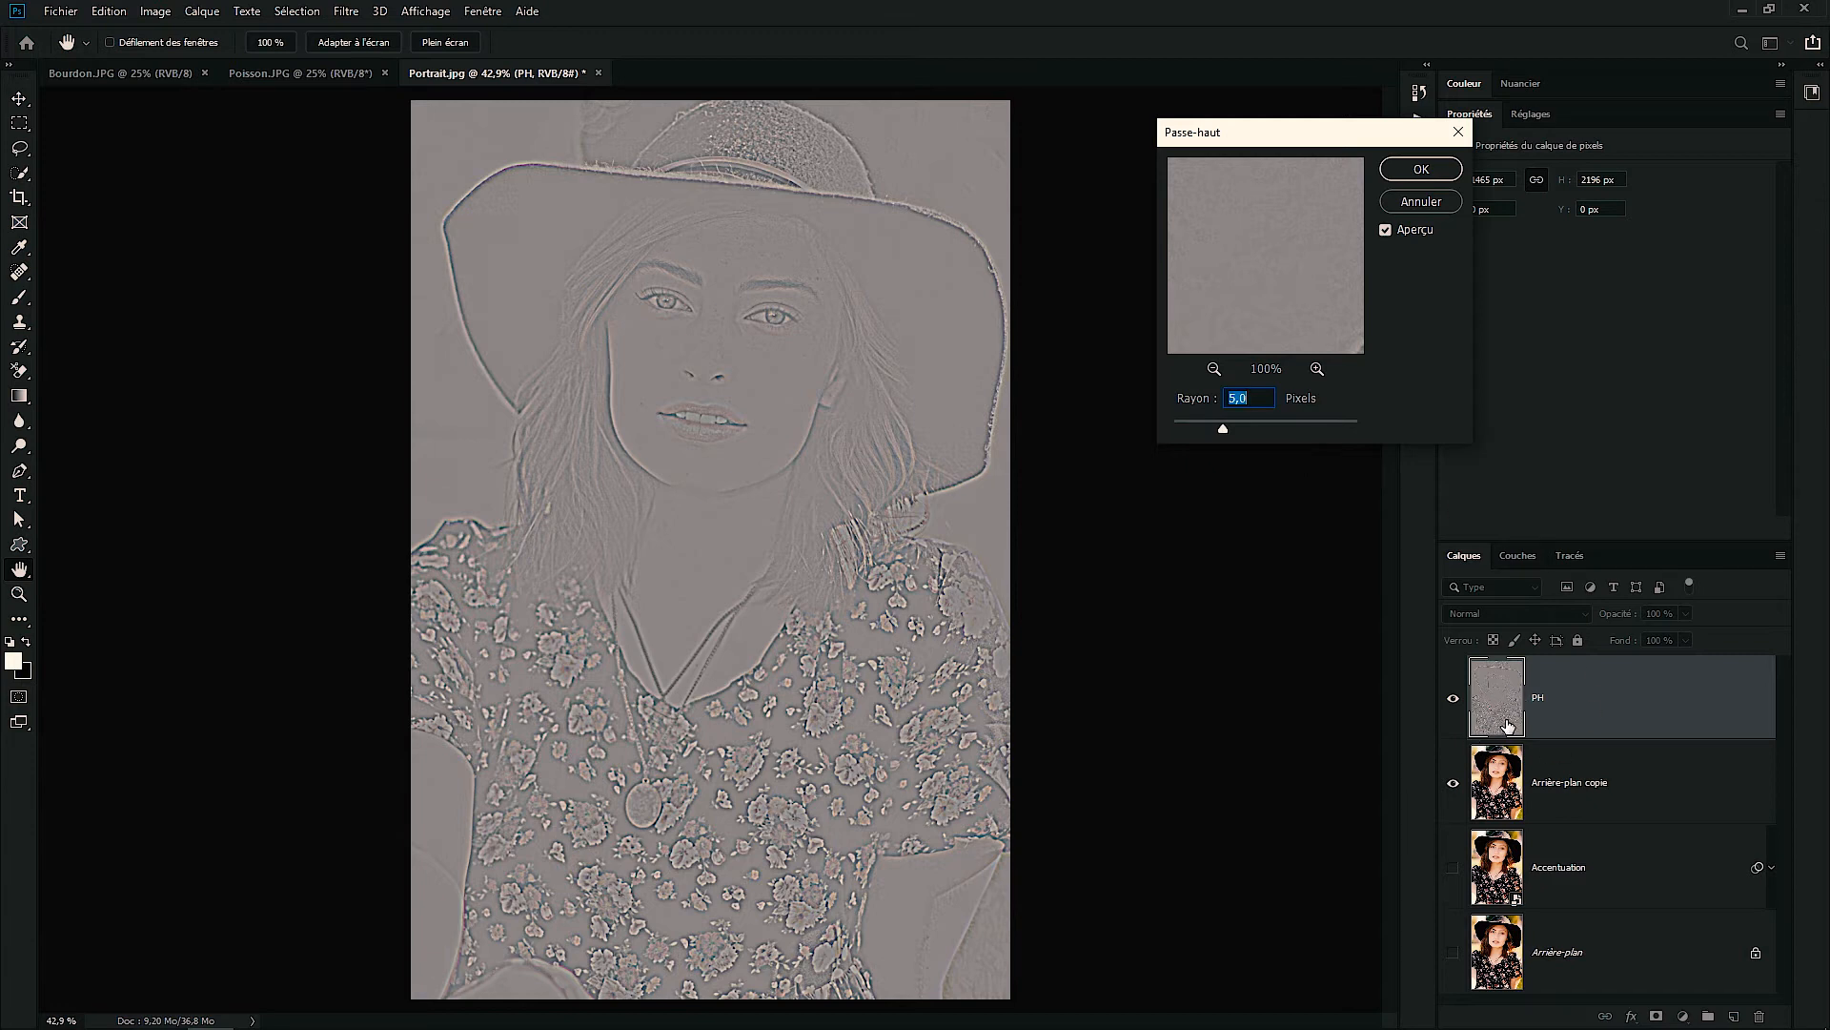
pyautogui.moveTo(1222, 429); pyautogui.dragTo(1192, 429)
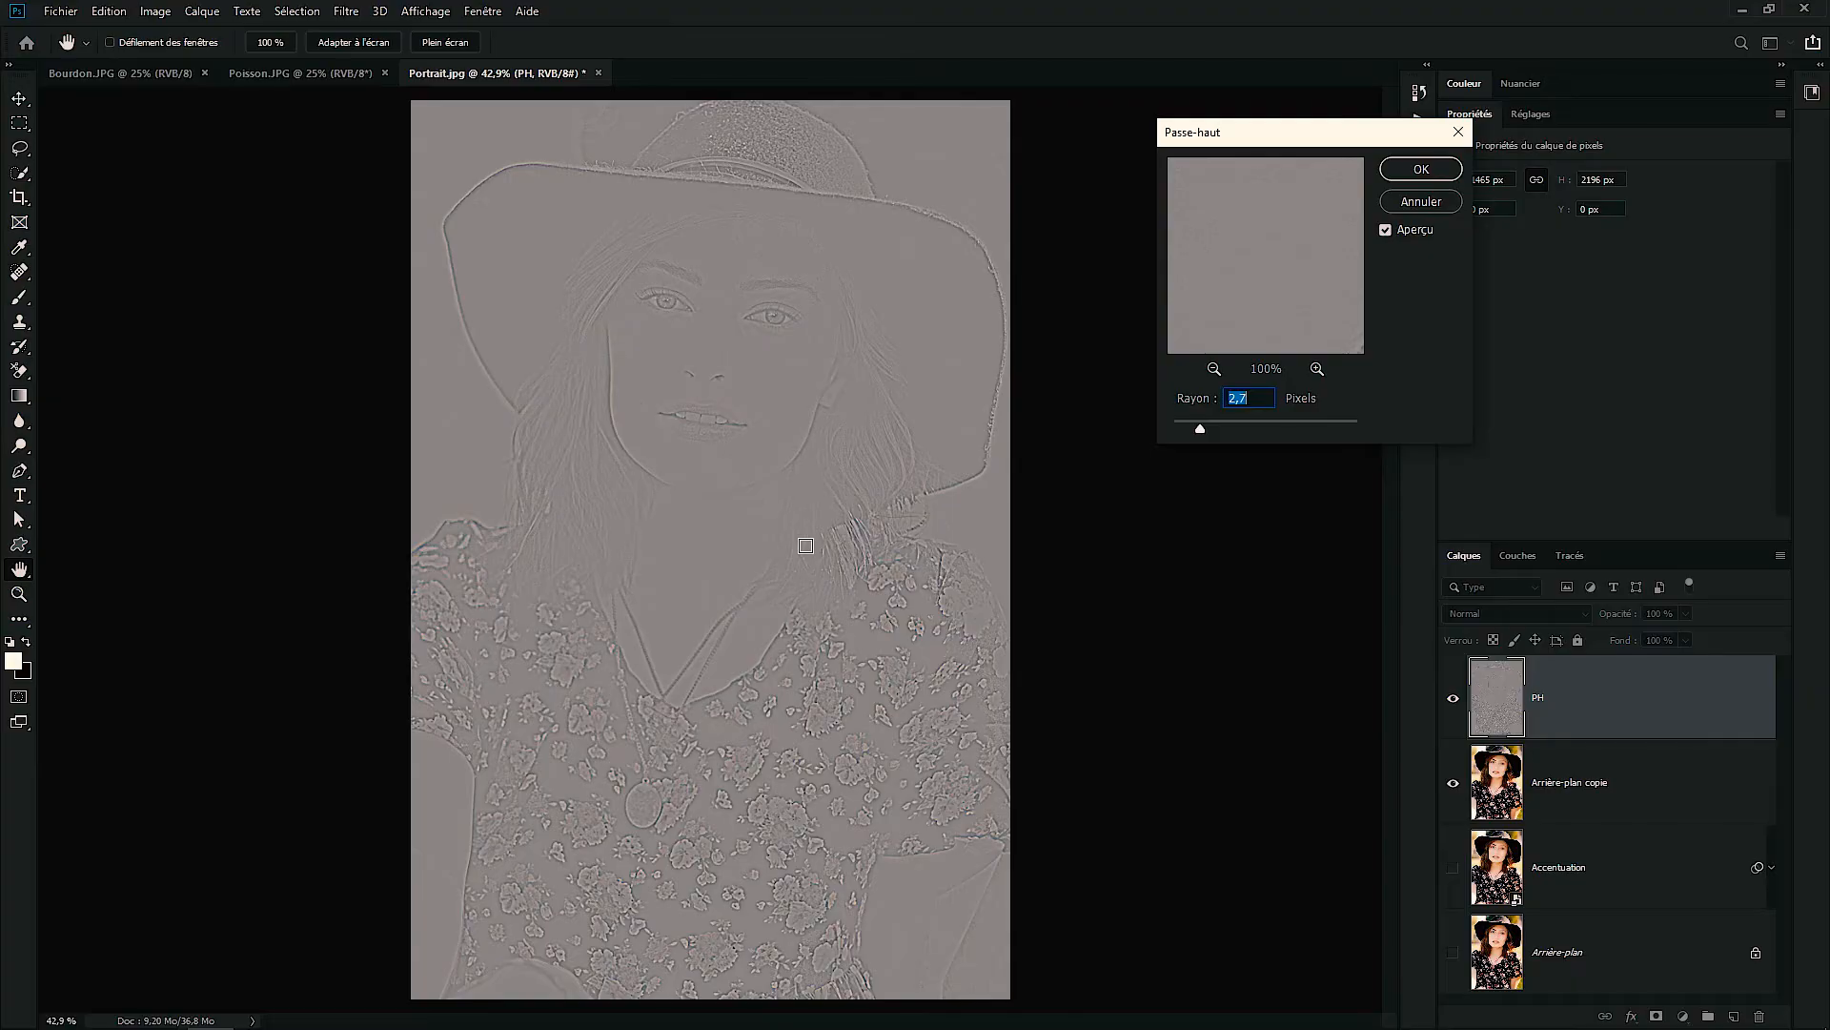
pyautogui.moveTo(1310, 286)
pyautogui.mouseDown()
pyautogui.moveTo(1266, 232)
pyautogui.moveTo(1159, 413)
pyautogui.moveTo(1387, 201)
pyautogui.moveTo(1331, 302)
pyautogui.moveTo(1210, 253)
pyautogui.moveTo(1314, 272)
pyautogui.mouseUp()
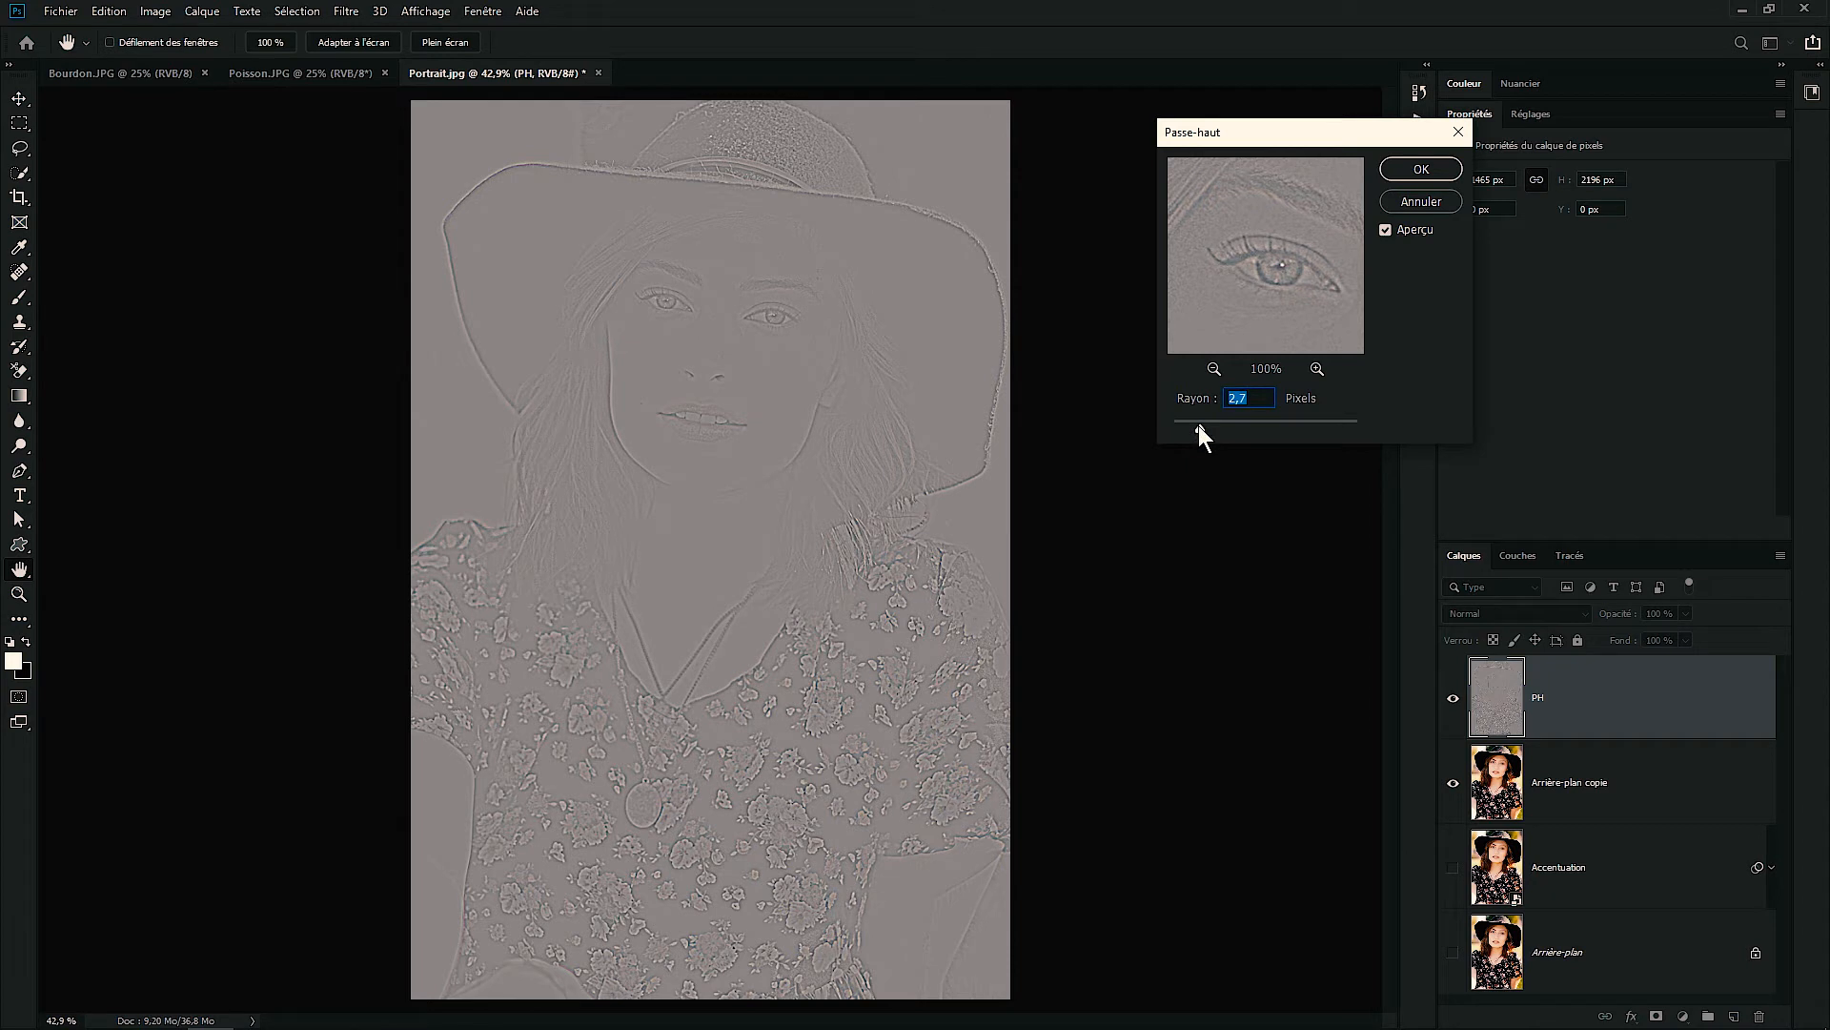
# Try Passe-haut radii of 7.4, 1000 and 3.6 pixels on the PH layer and undo the applied filter
pyautogui.moveTo(1225, 425); pyautogui.dragTo(1234, 427)
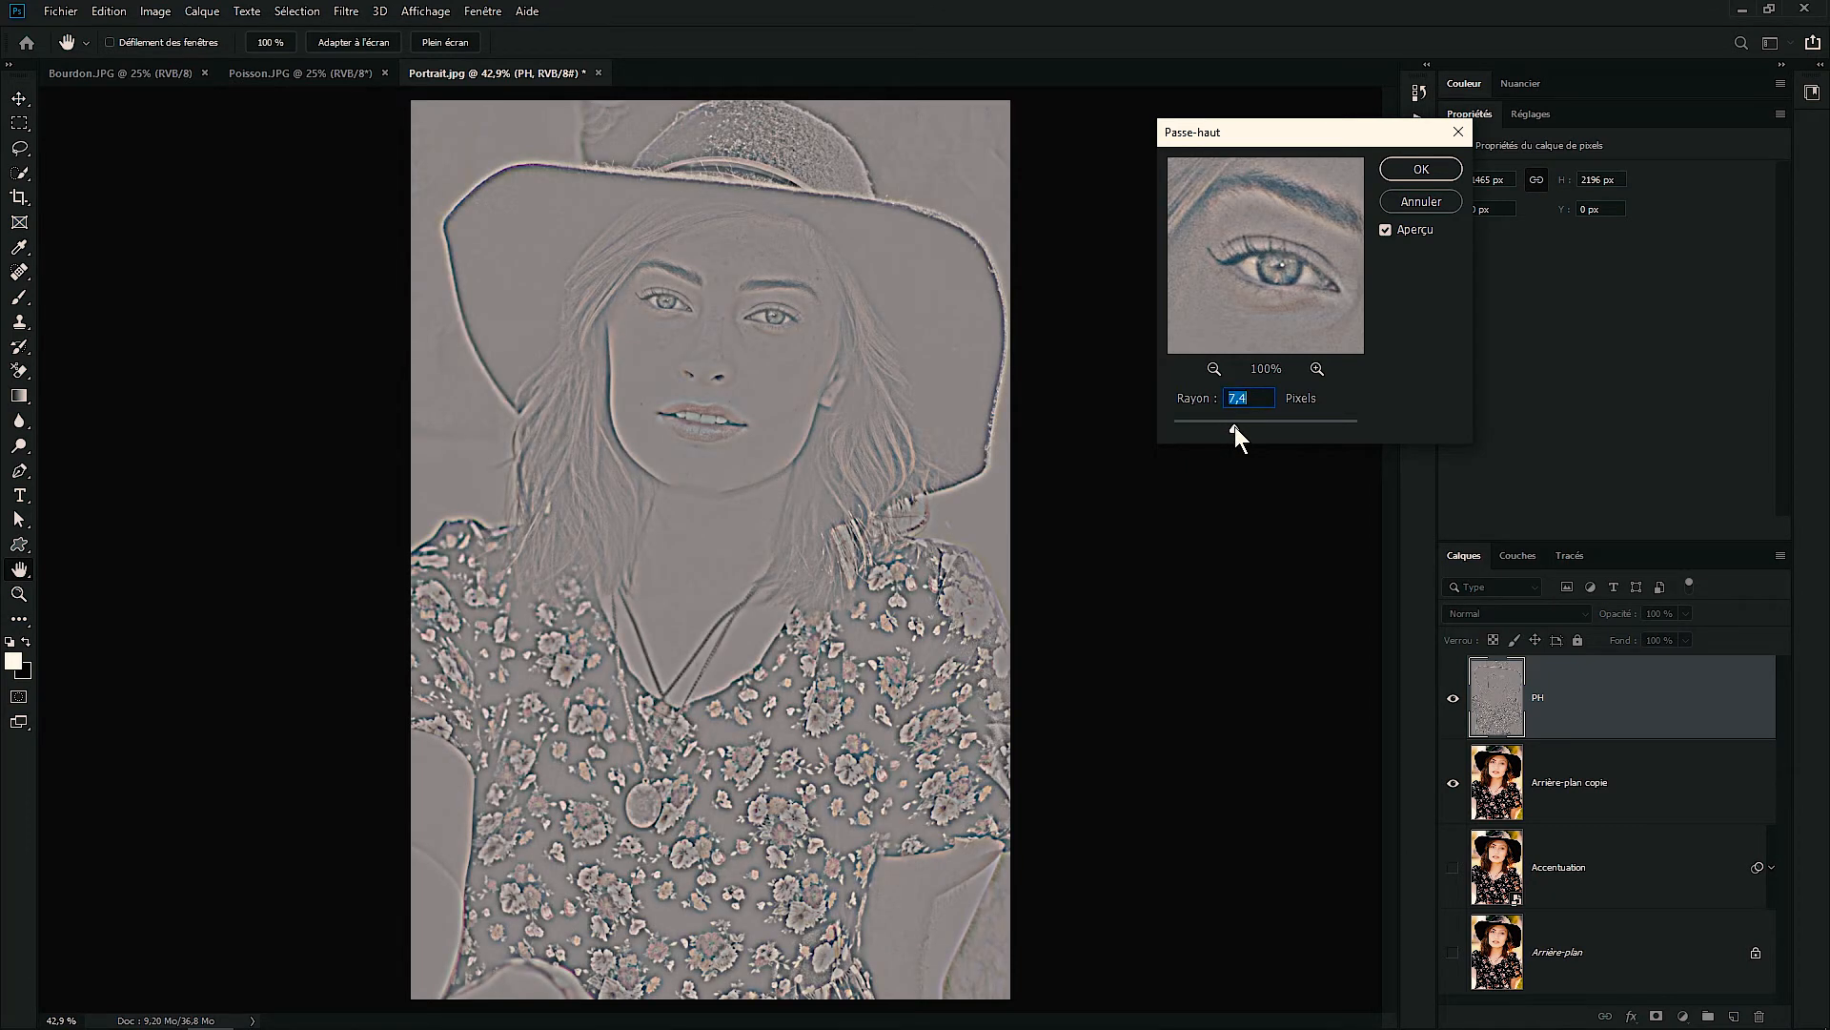
pyautogui.moveTo(1243, 423); pyautogui.dragTo(1410, 431)
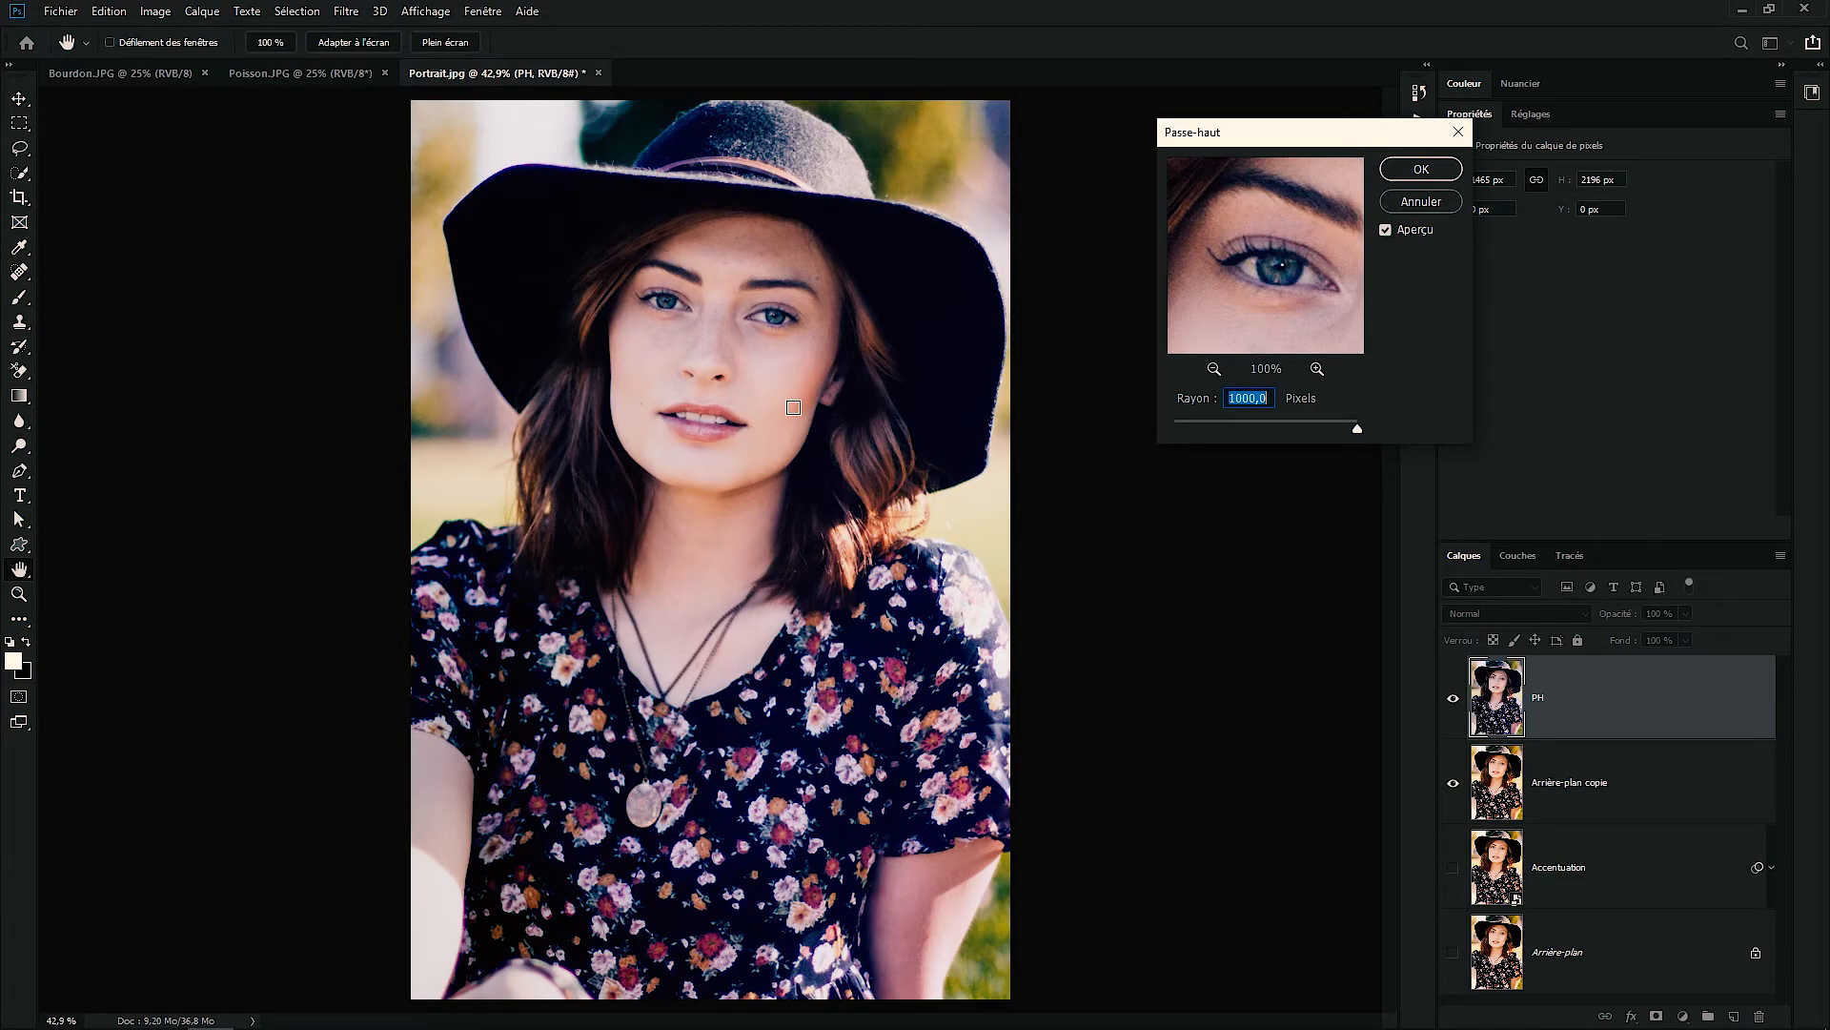
pyautogui.moveTo(1361, 432); pyautogui.dragTo(1201, 432)
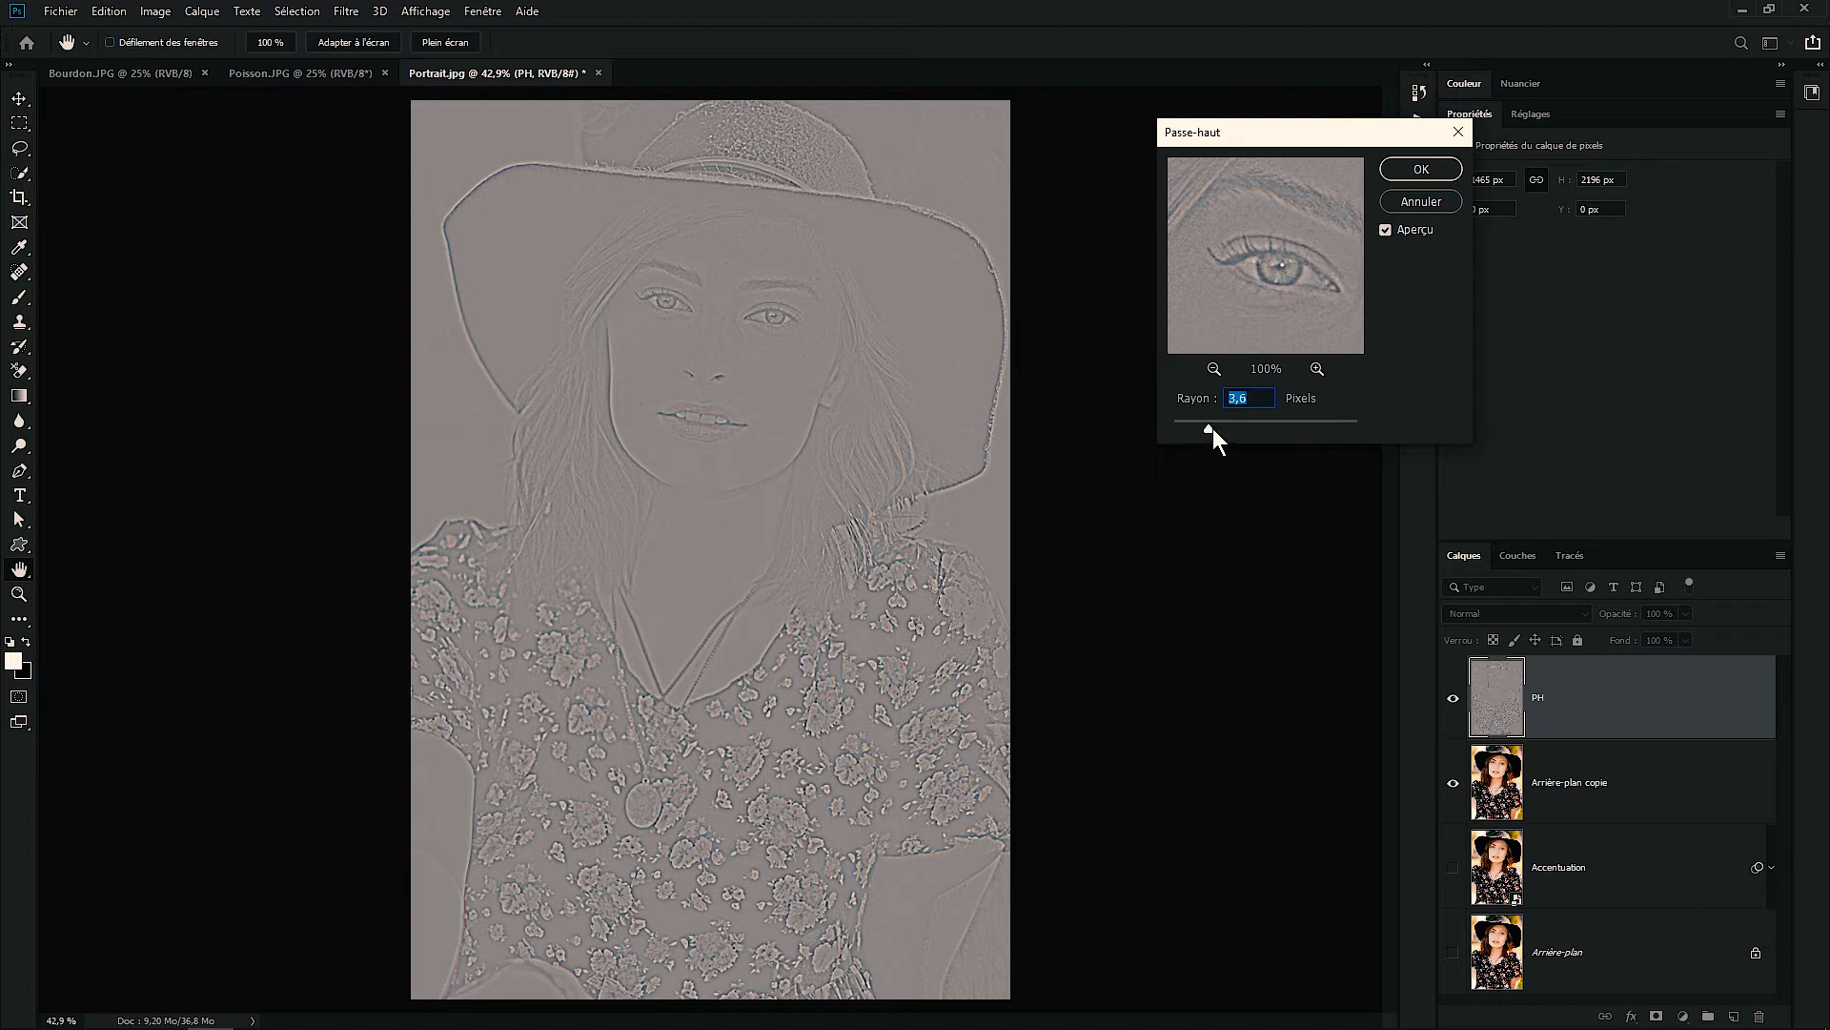
pyautogui.click(1429, 169)
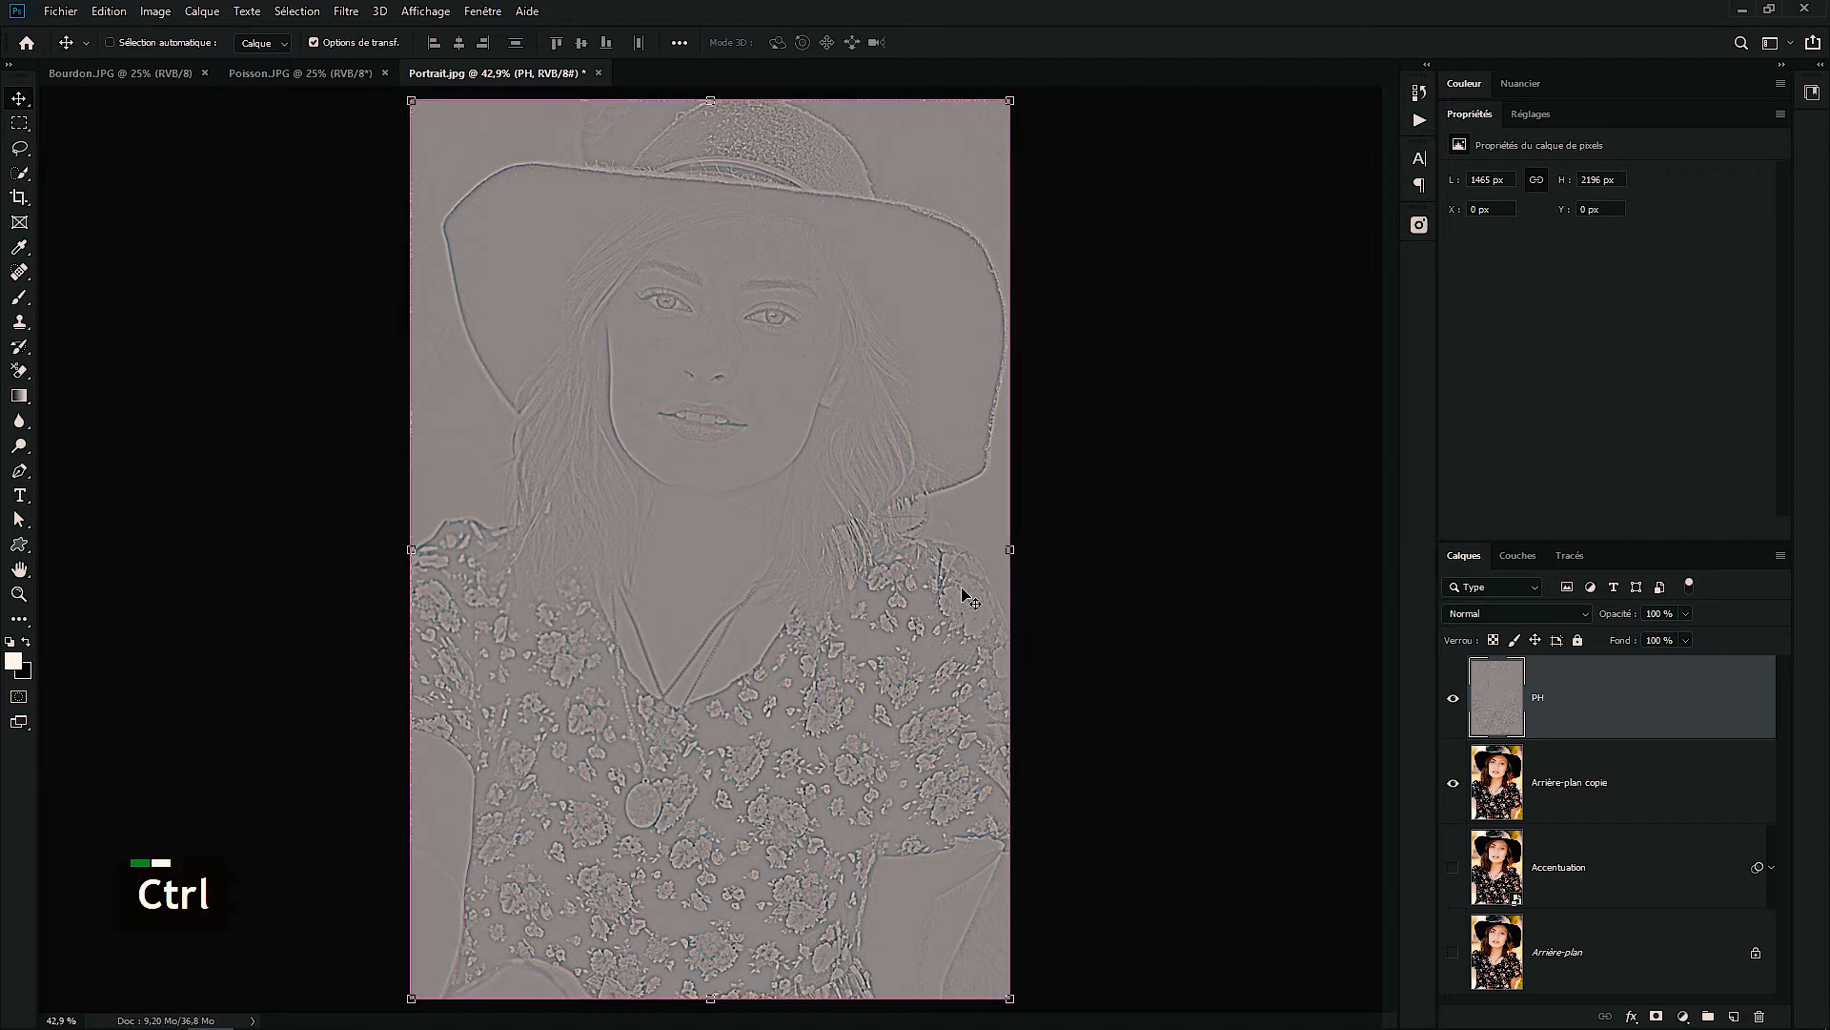
pyautogui.hotkey('ctrl', 'z')
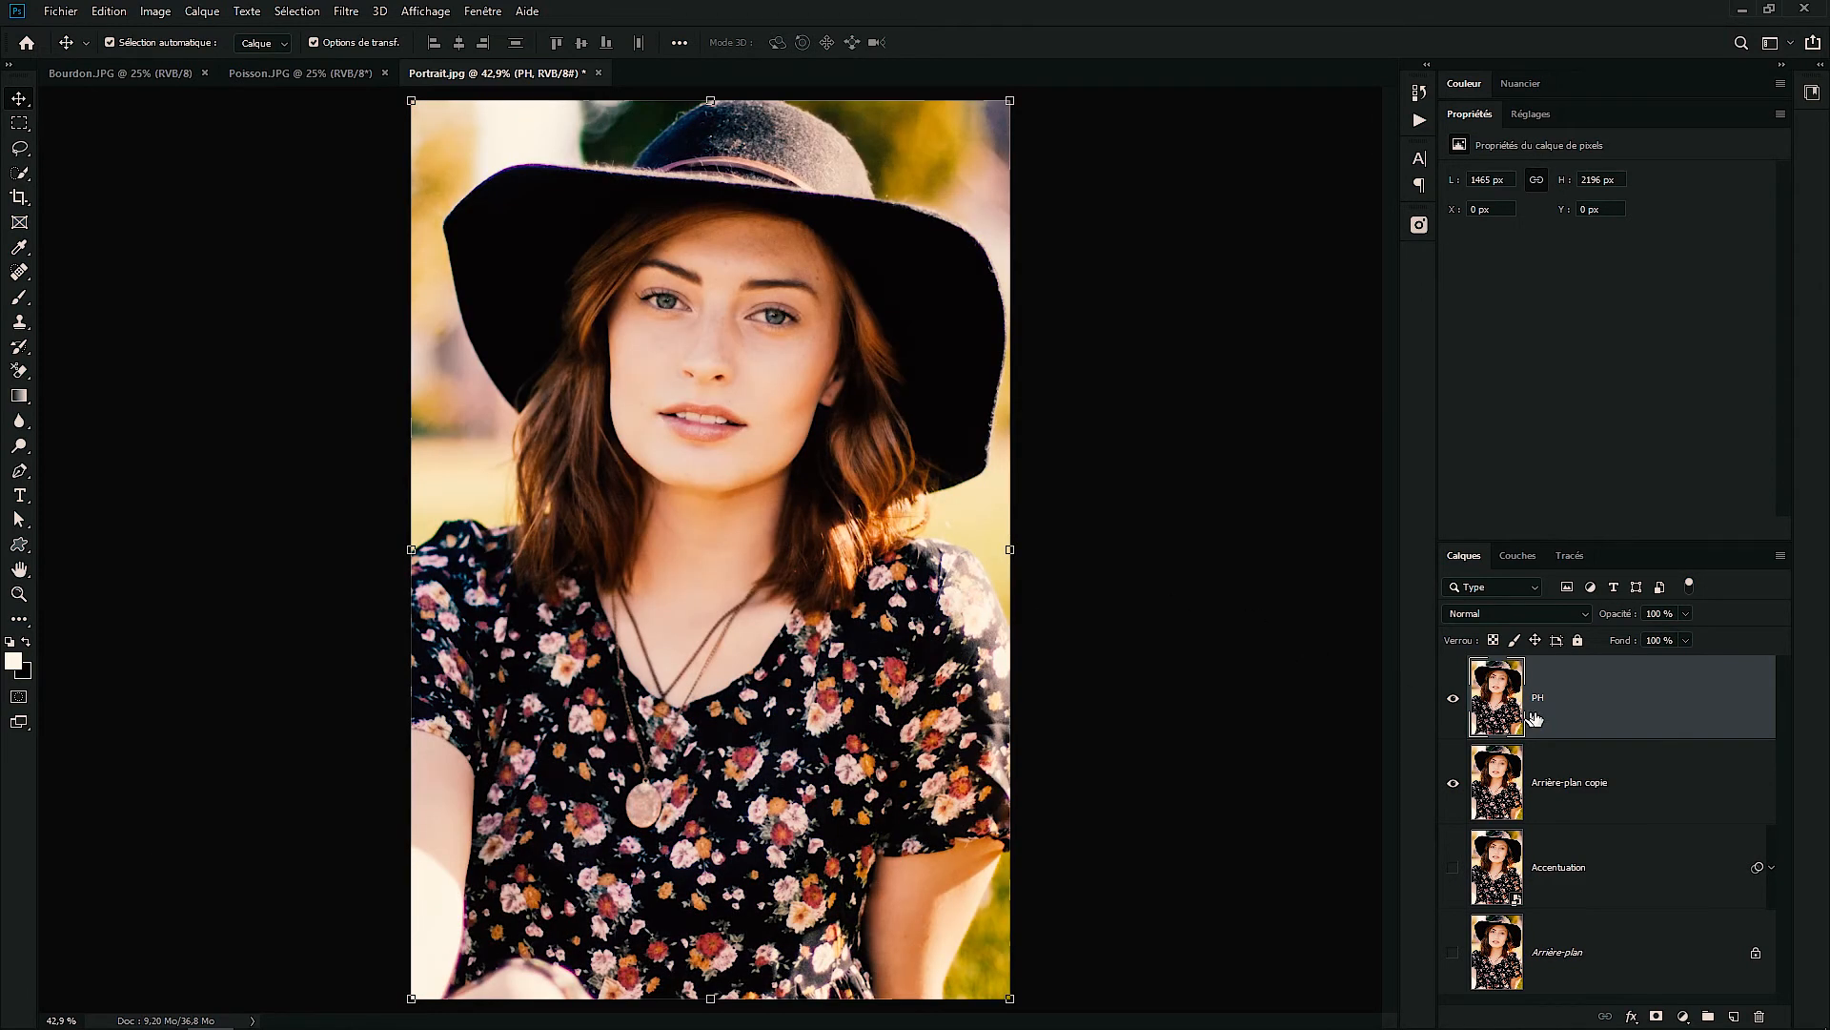
# Convert the PH layer to a smart object and apply the Passe-haut filter with a 3.6 pixel radius
pyautogui.rightClick(1596, 724)
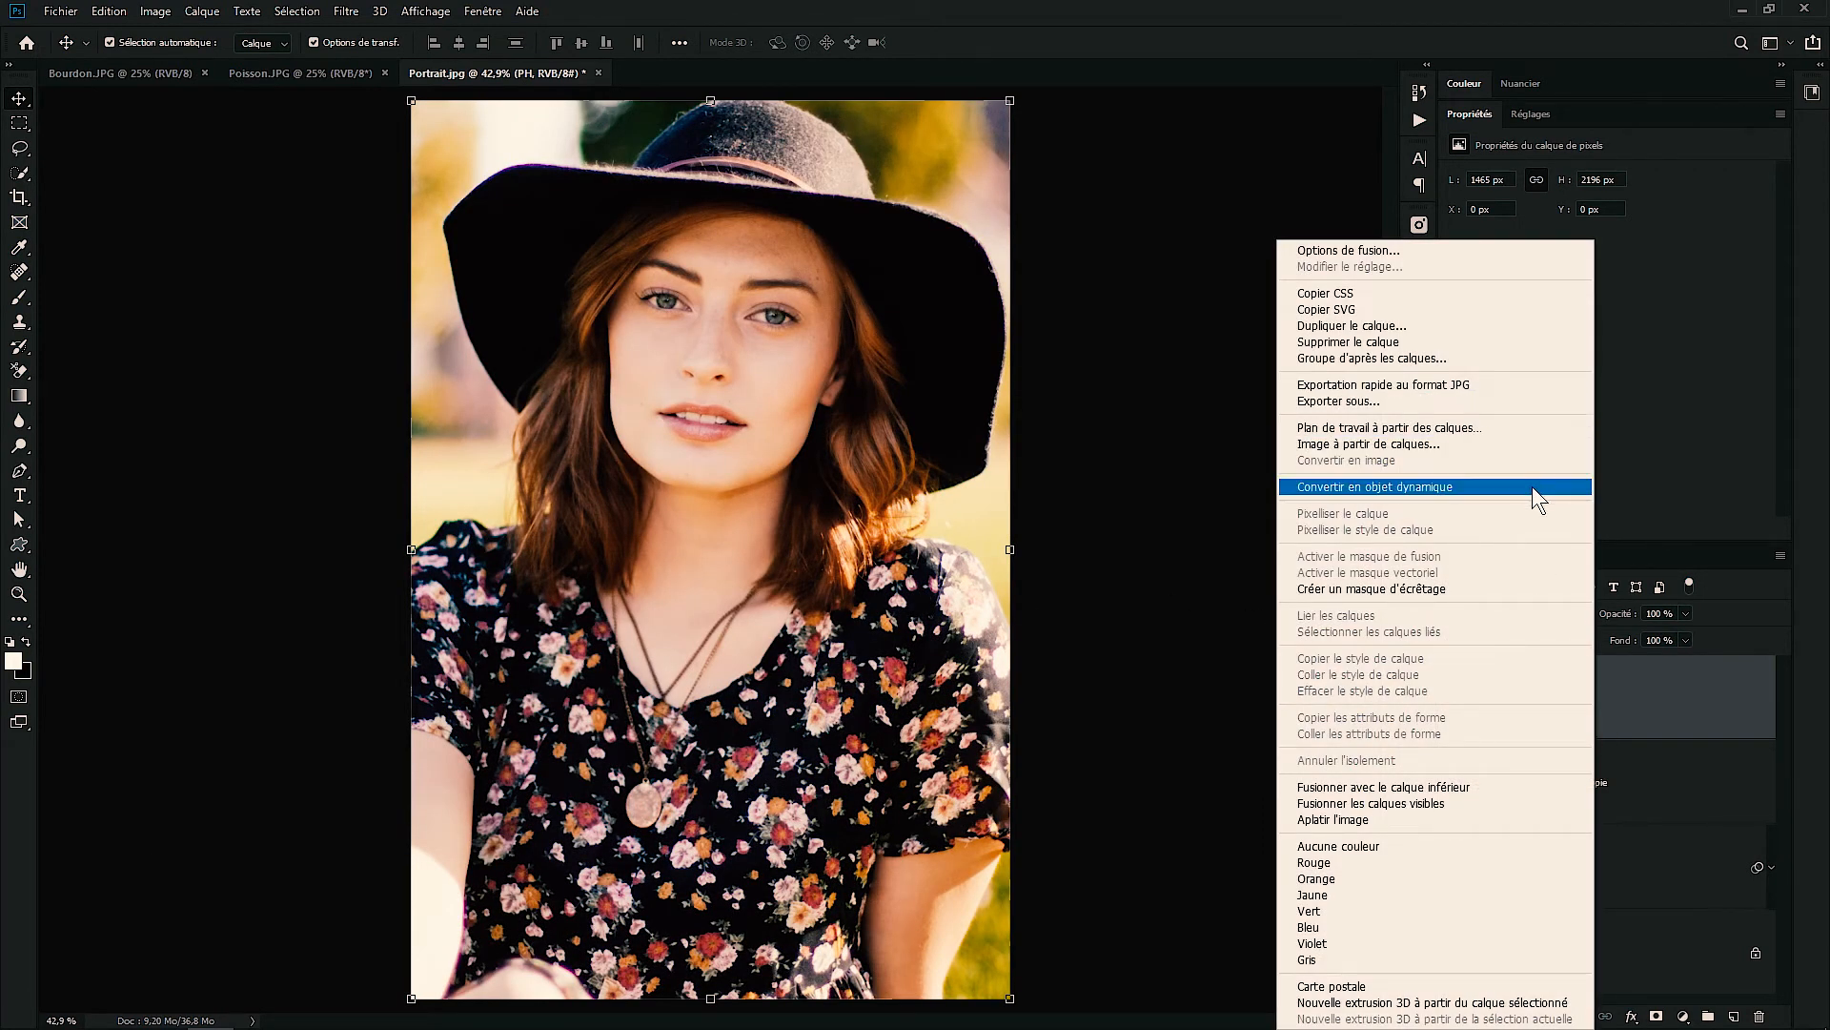
pyautogui.click(1533, 487)
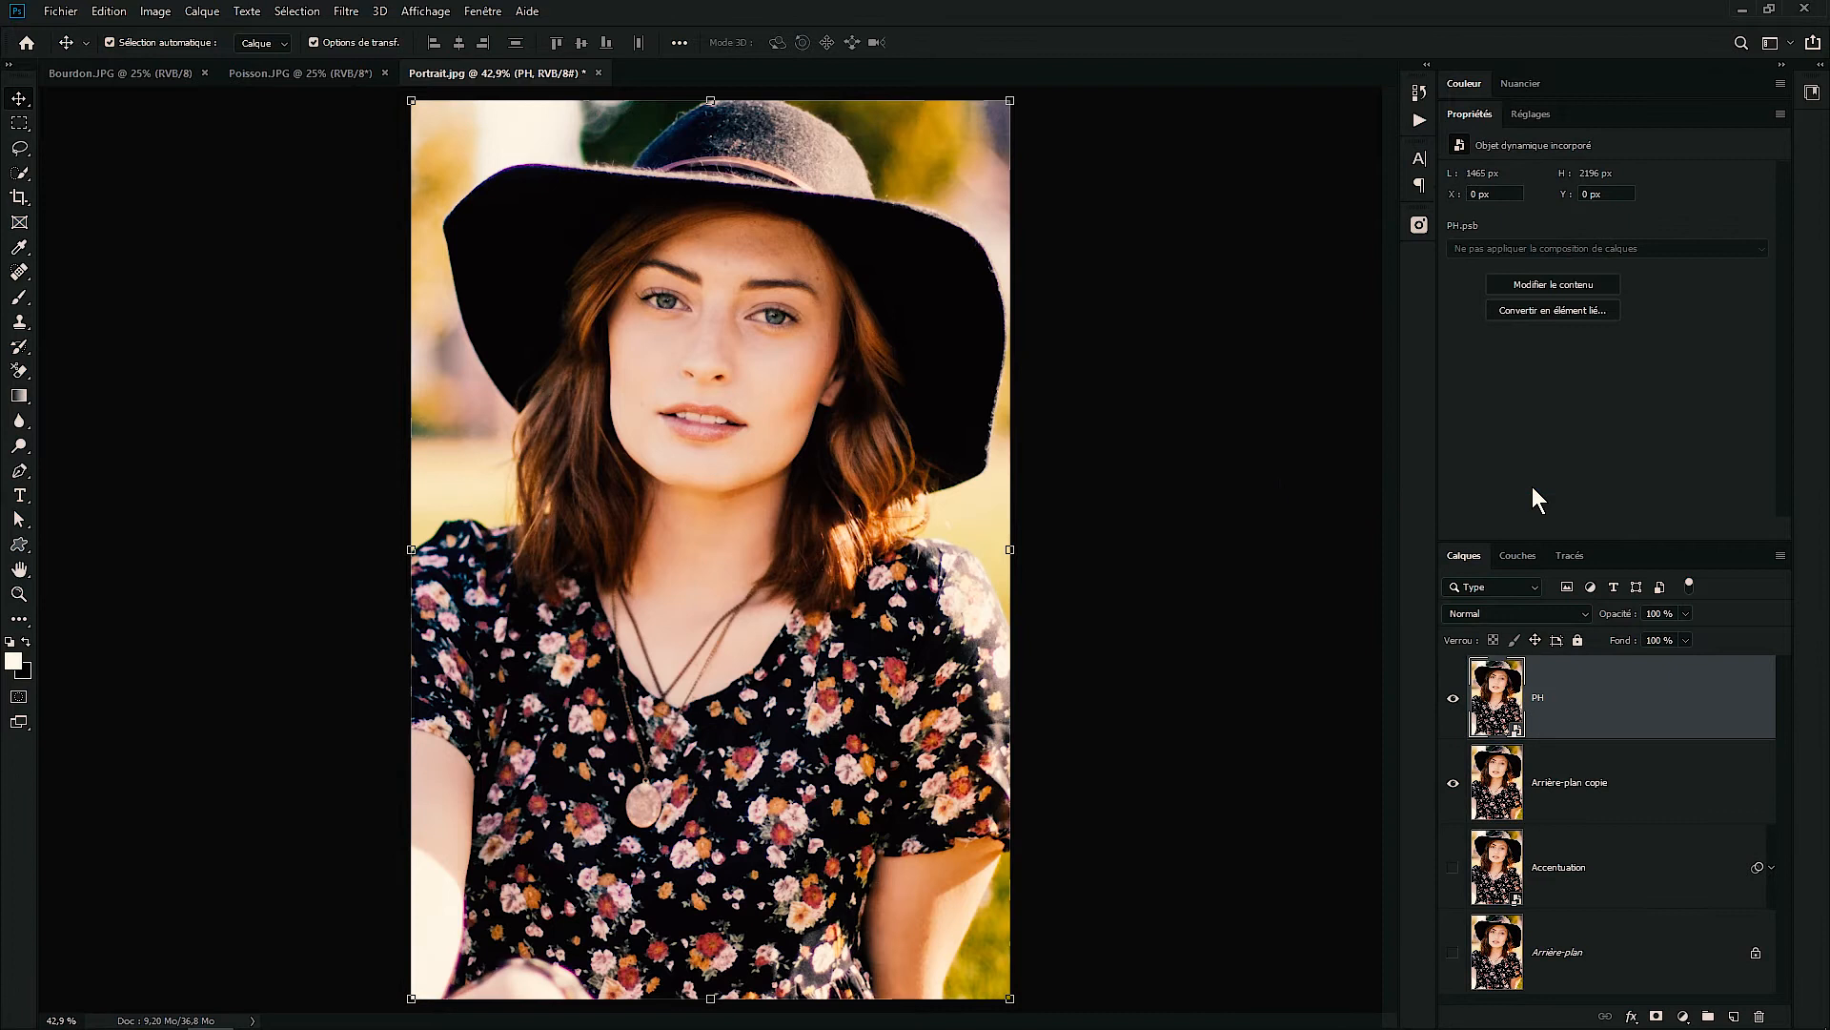
pyautogui.click(346, 12)
pyautogui.moveTo(484, 398)
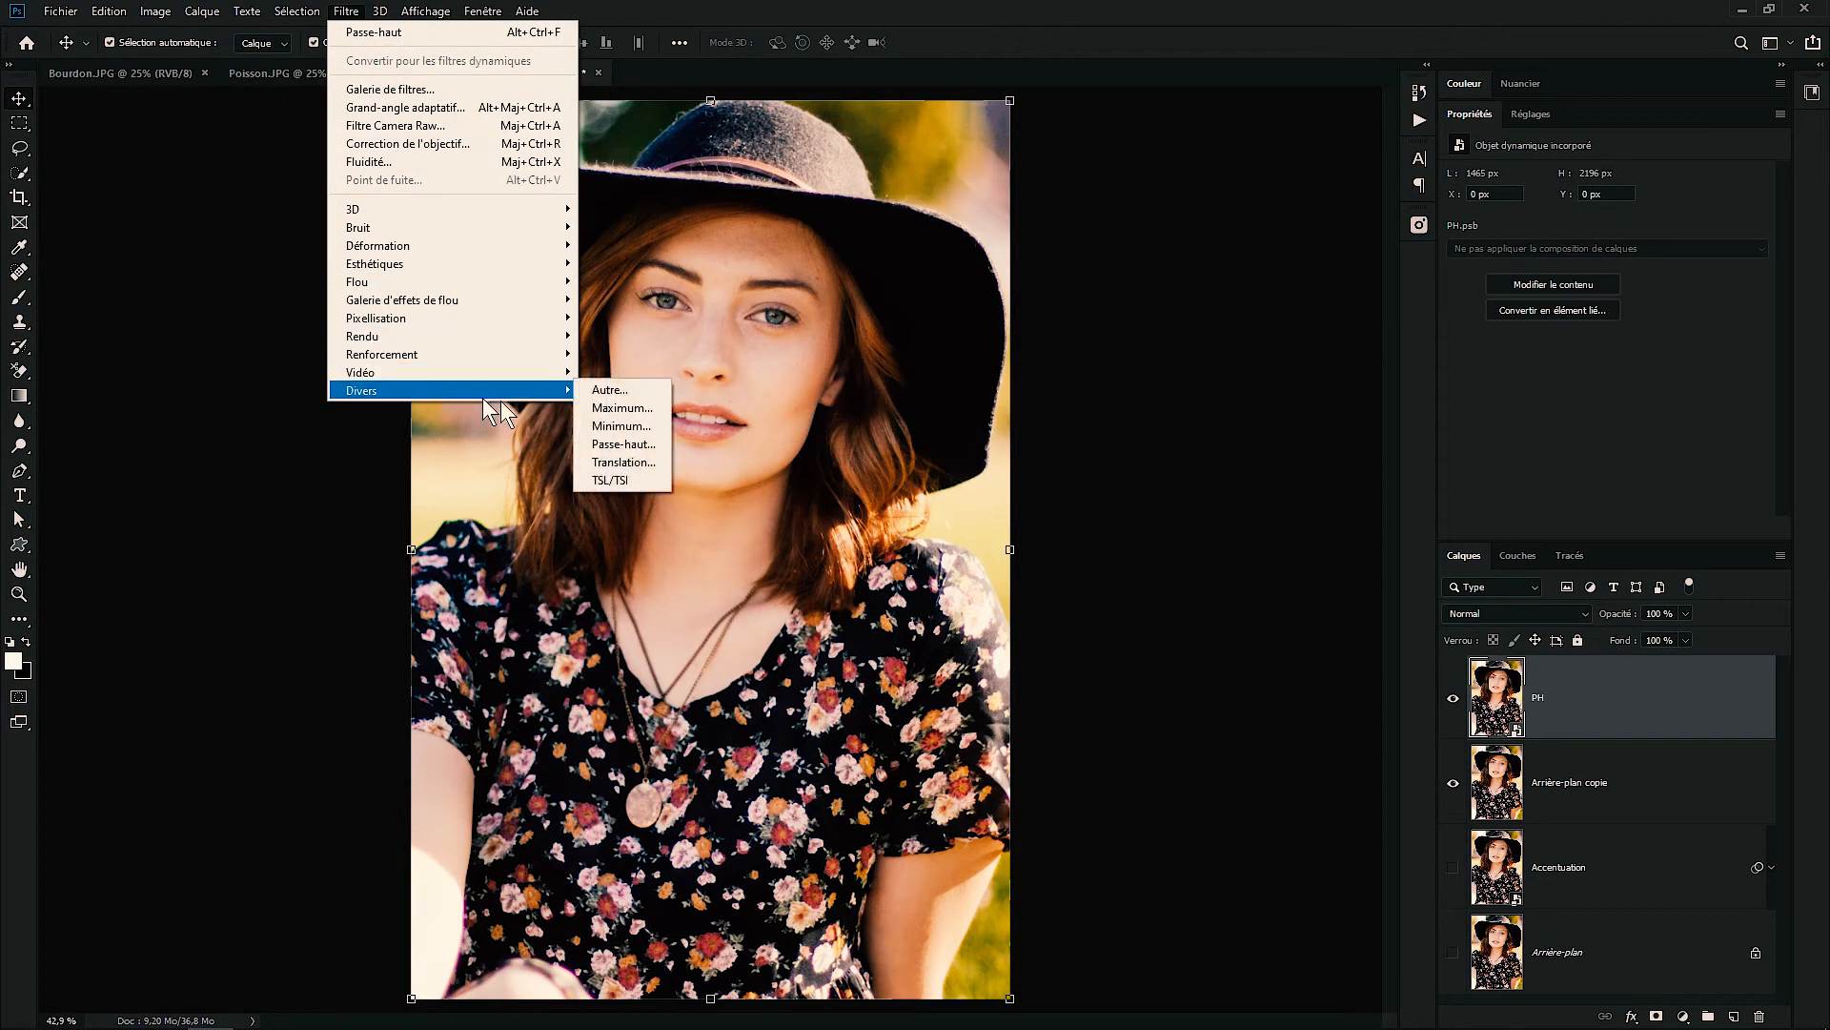
pyautogui.click(654, 446)
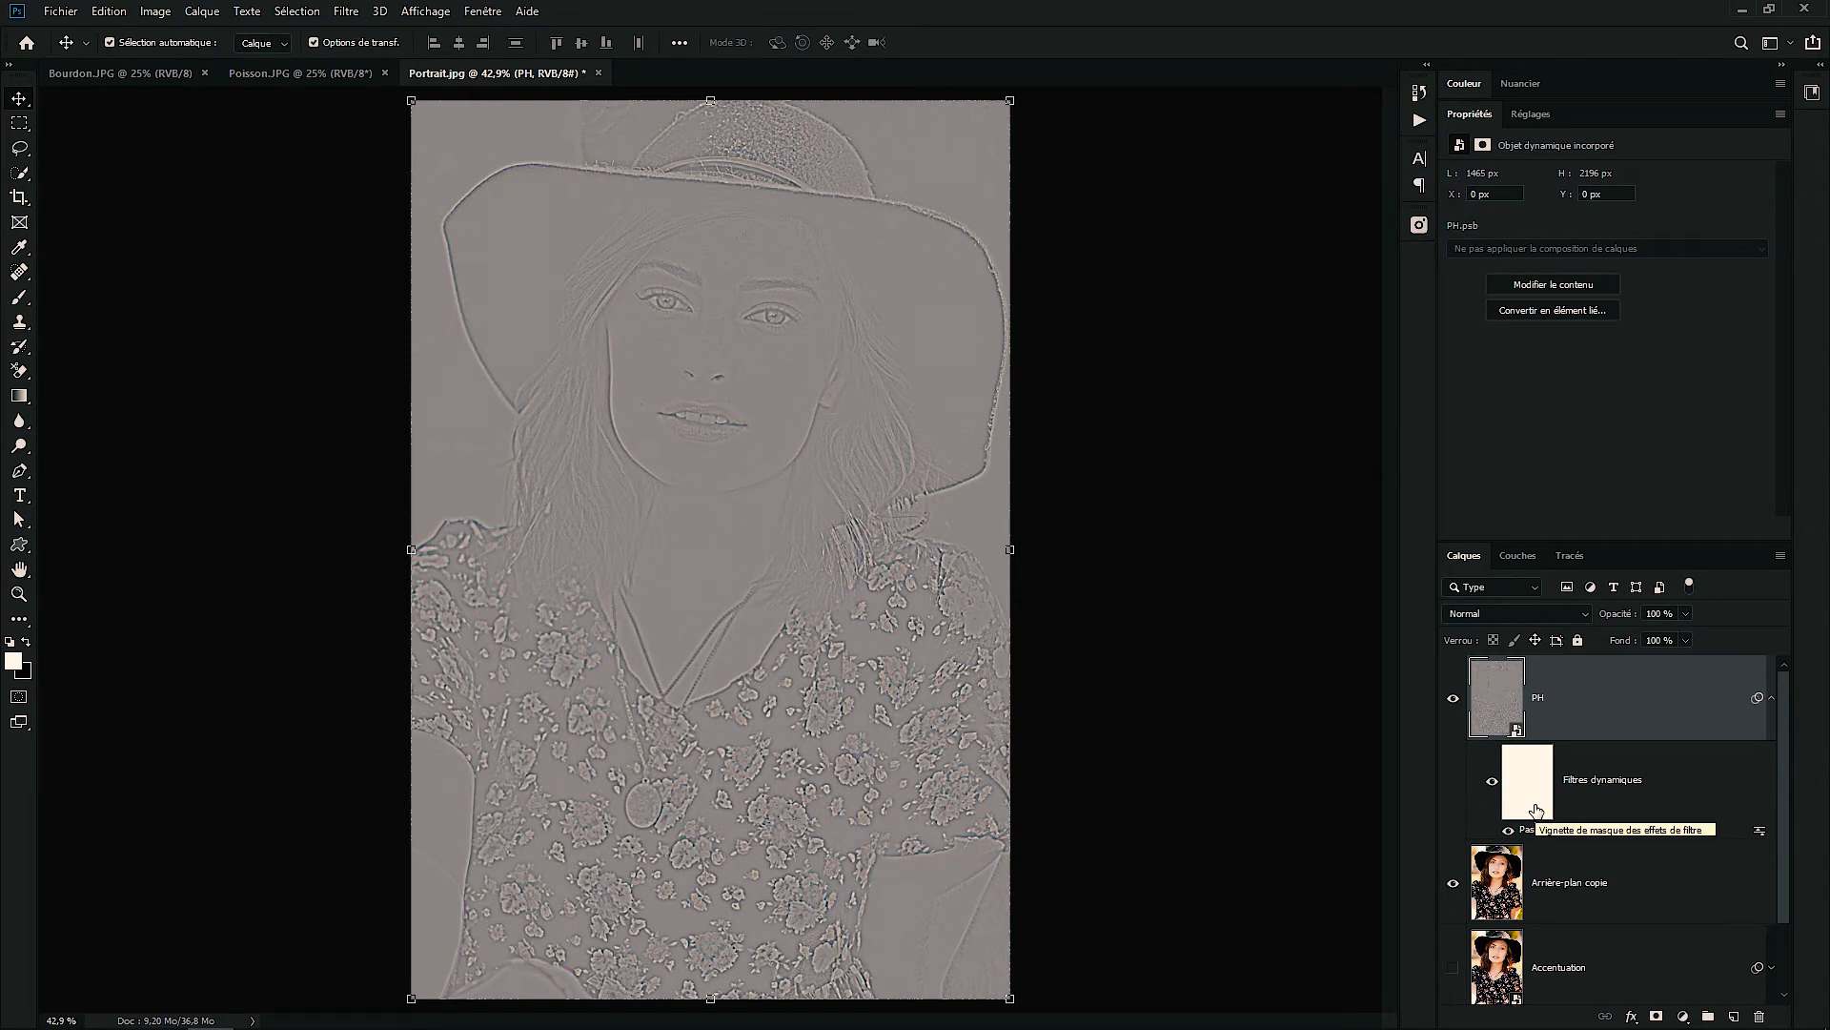
# Edit the PH layer's Passe-haut smart filter, setting the radius to 3.0 pixels while checking the eye in the preview
pyautogui.doubleClick(1527, 826)
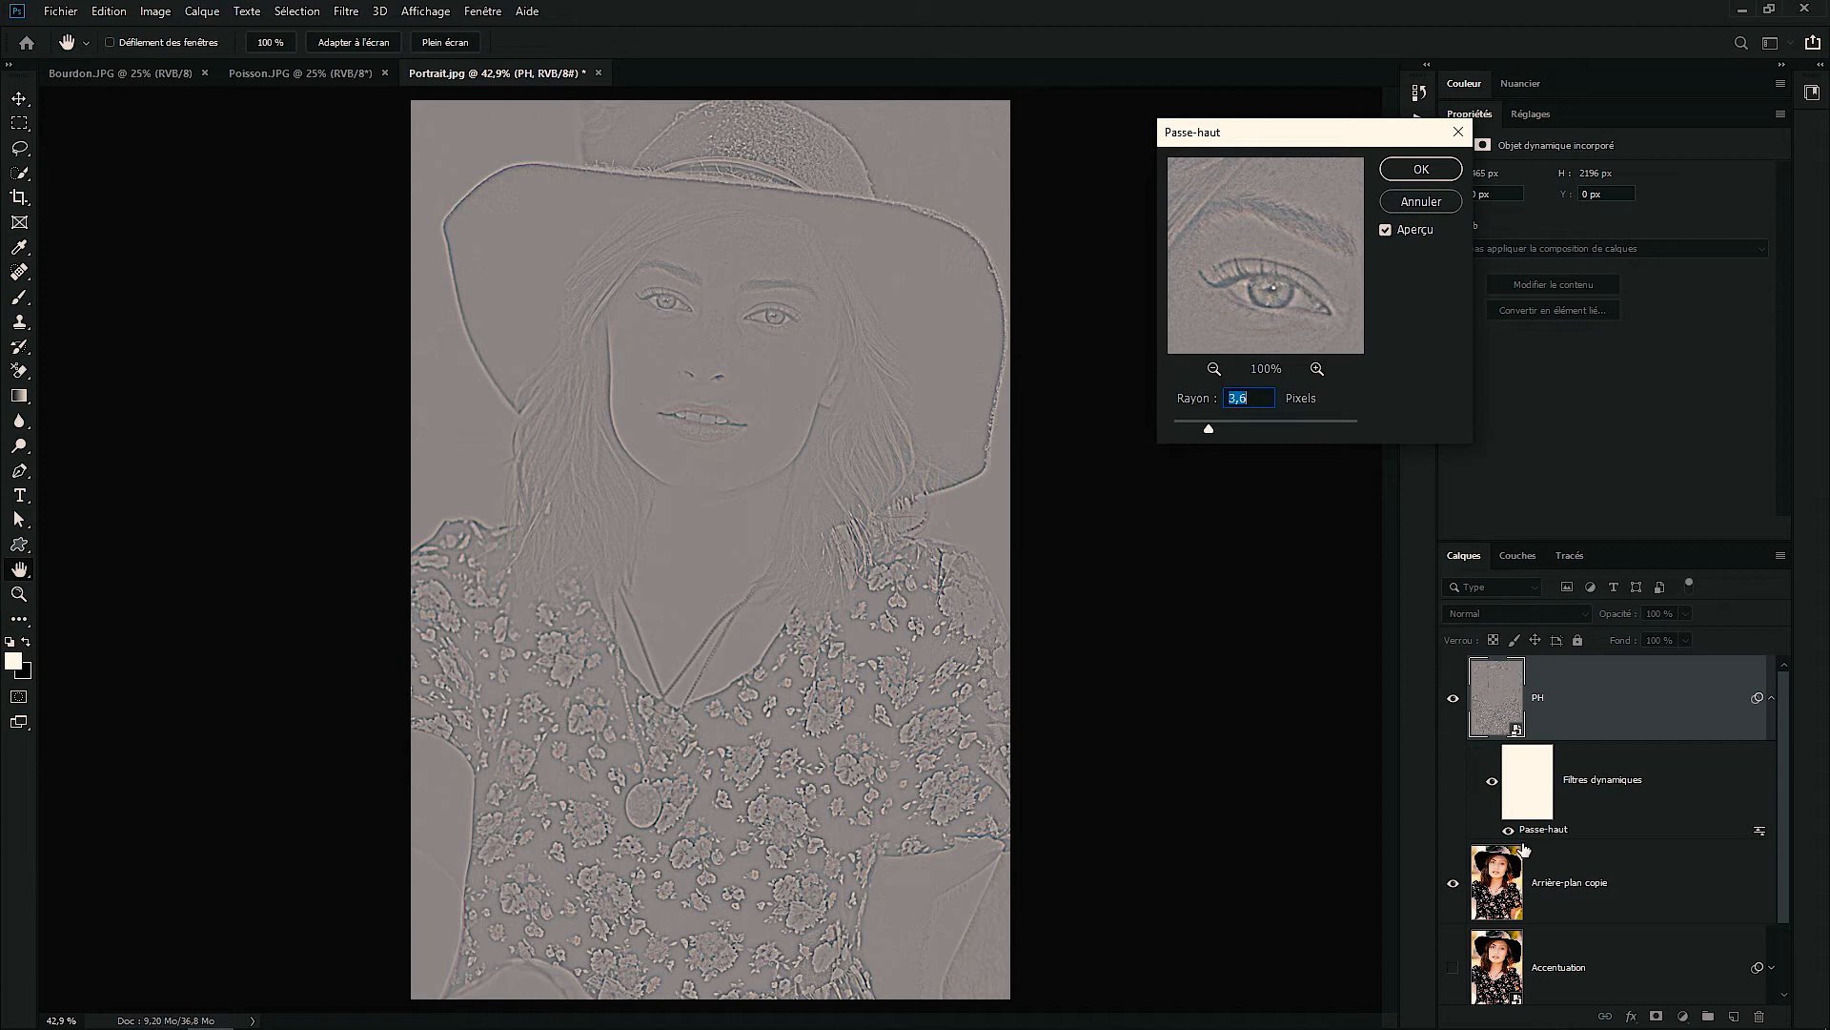
pyautogui.moveTo(1205, 422)
pyautogui.mouseDown()
pyautogui.moveTo(1250, 437)
pyautogui.moveTo(1194, 430)
pyautogui.mouseUp()
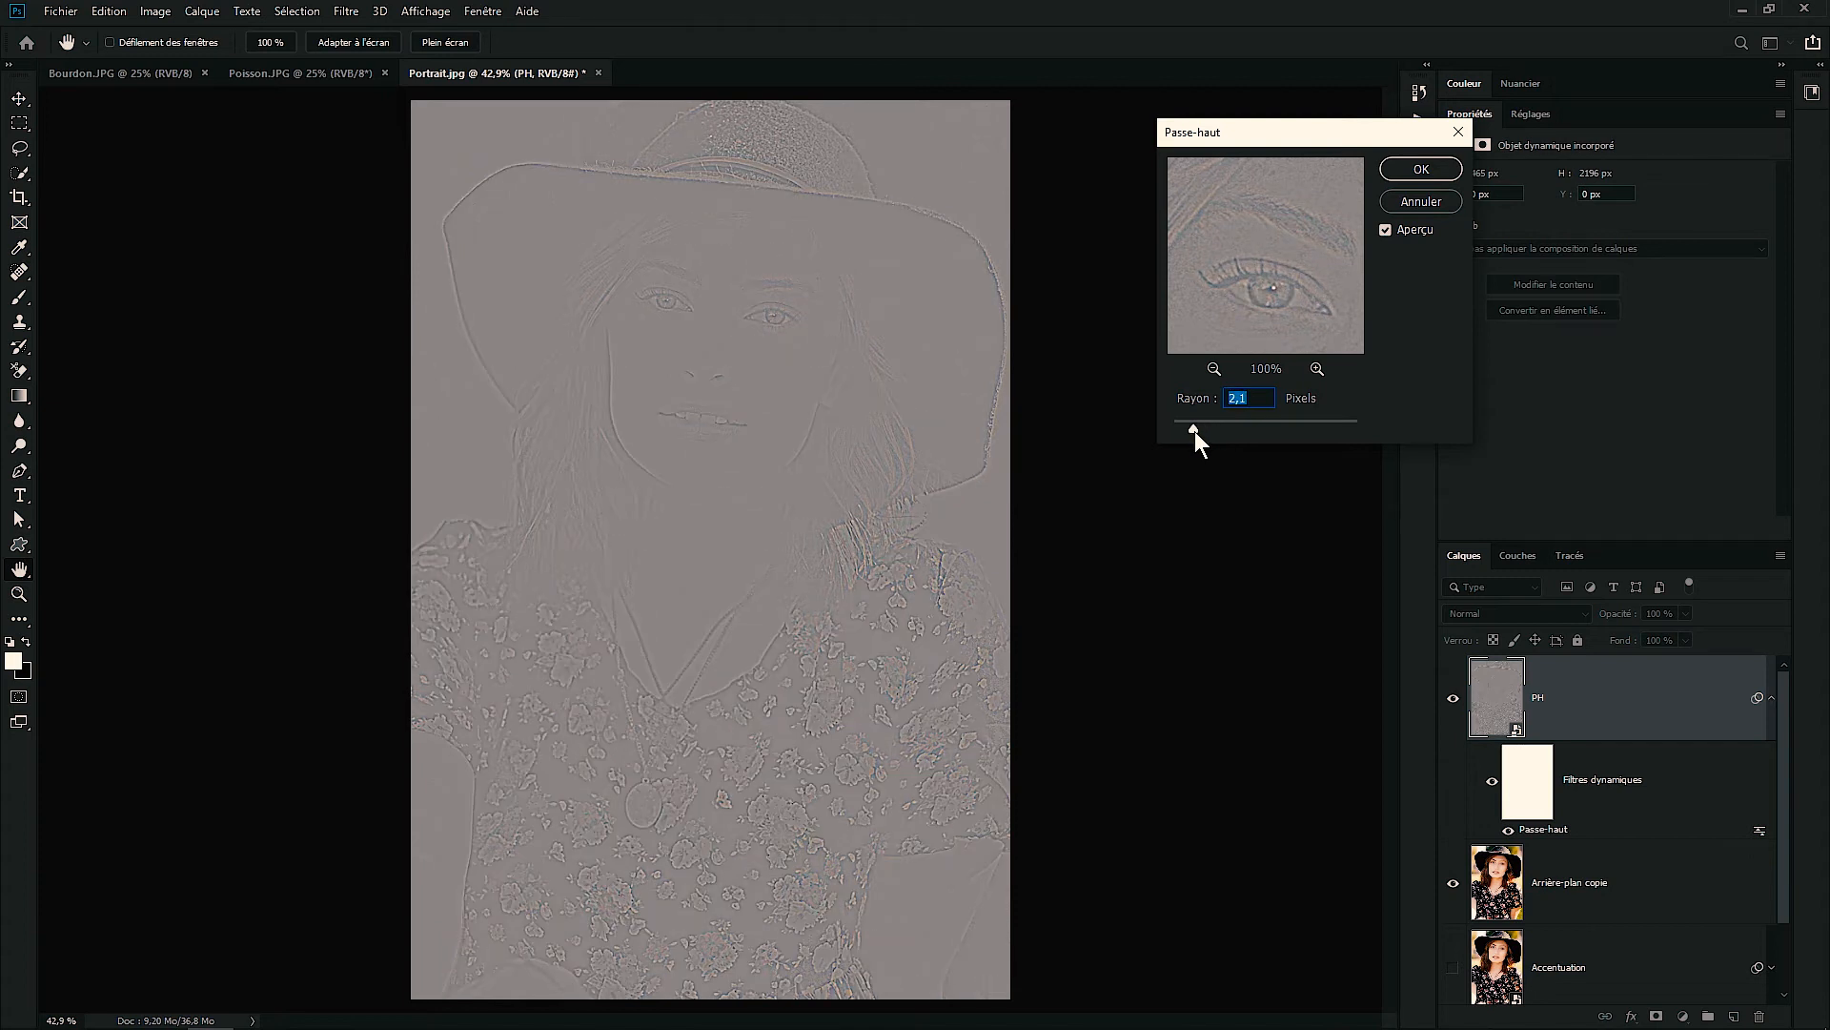
pyautogui.moveTo(1201, 432); pyautogui.dragTo(1197, 433)
pyautogui.click(1260, 289)
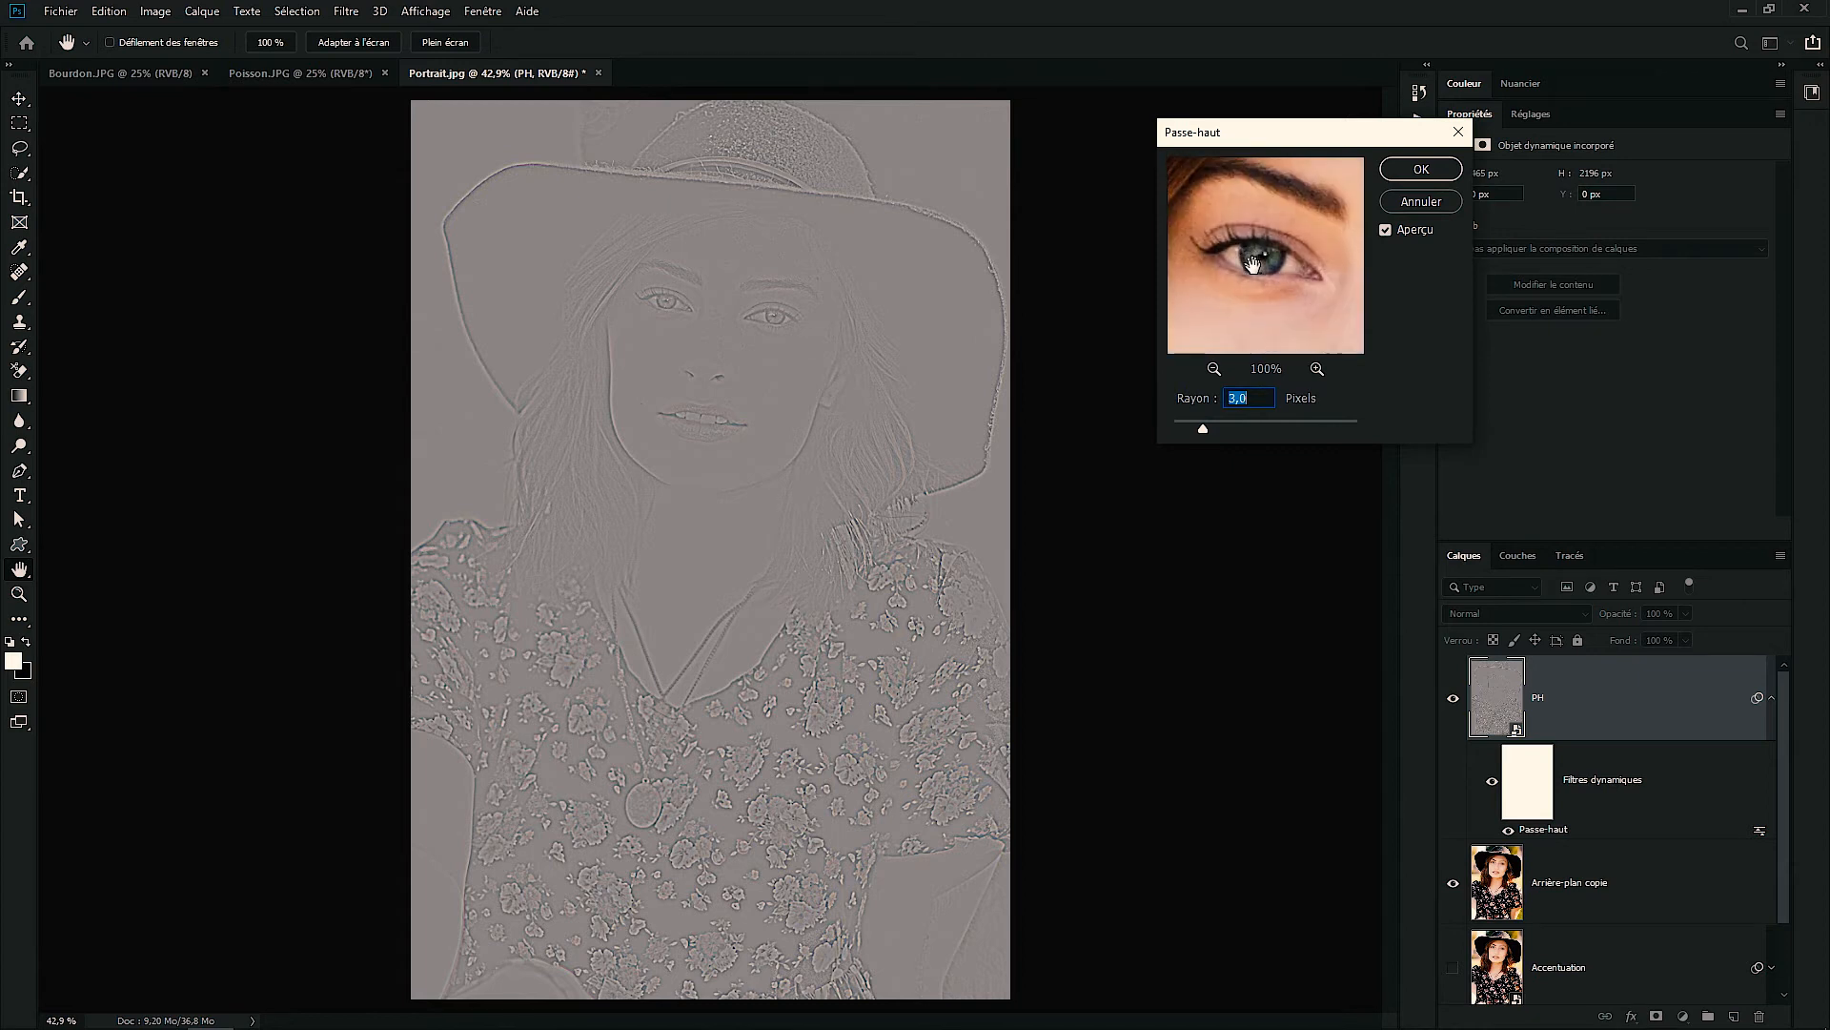
pyautogui.click(1270, 297)
pyautogui.moveTo(1270, 297); pyautogui.dragTo(1261, 288)
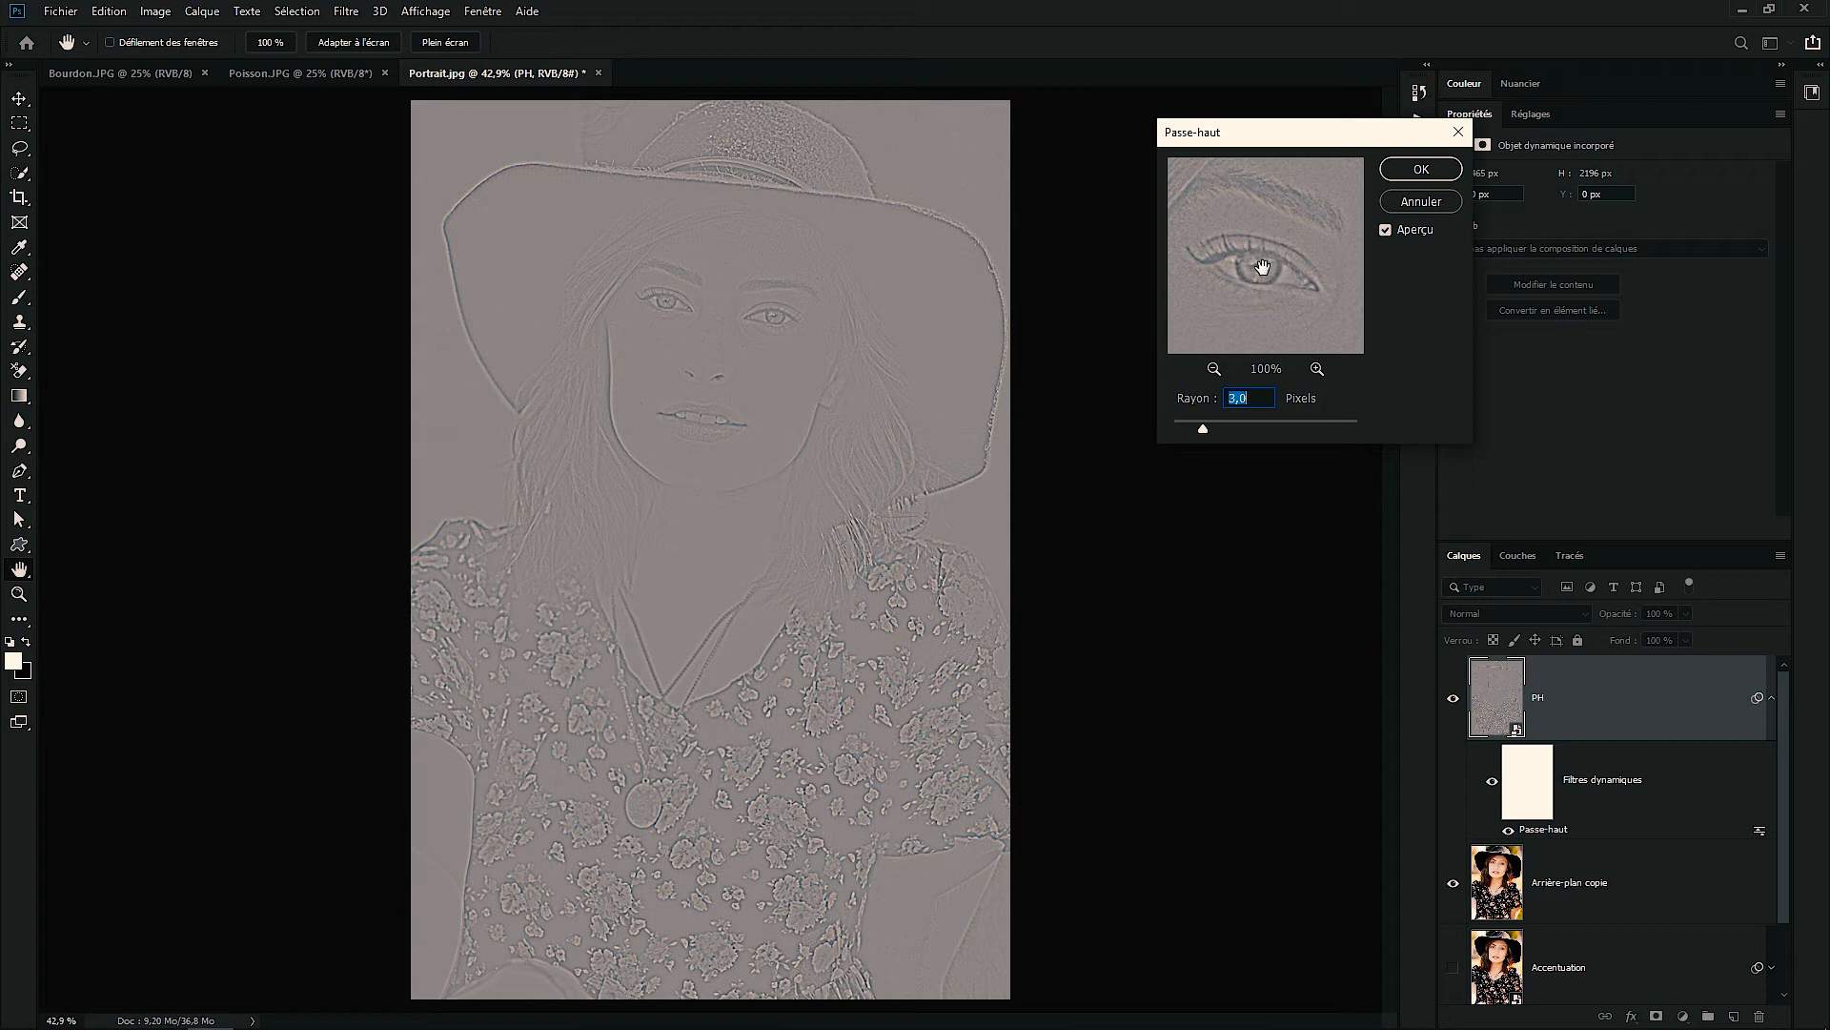
pyautogui.click(1421, 169)
# Set the PH layer's blend mode to Incrustation
pyautogui.press('v')
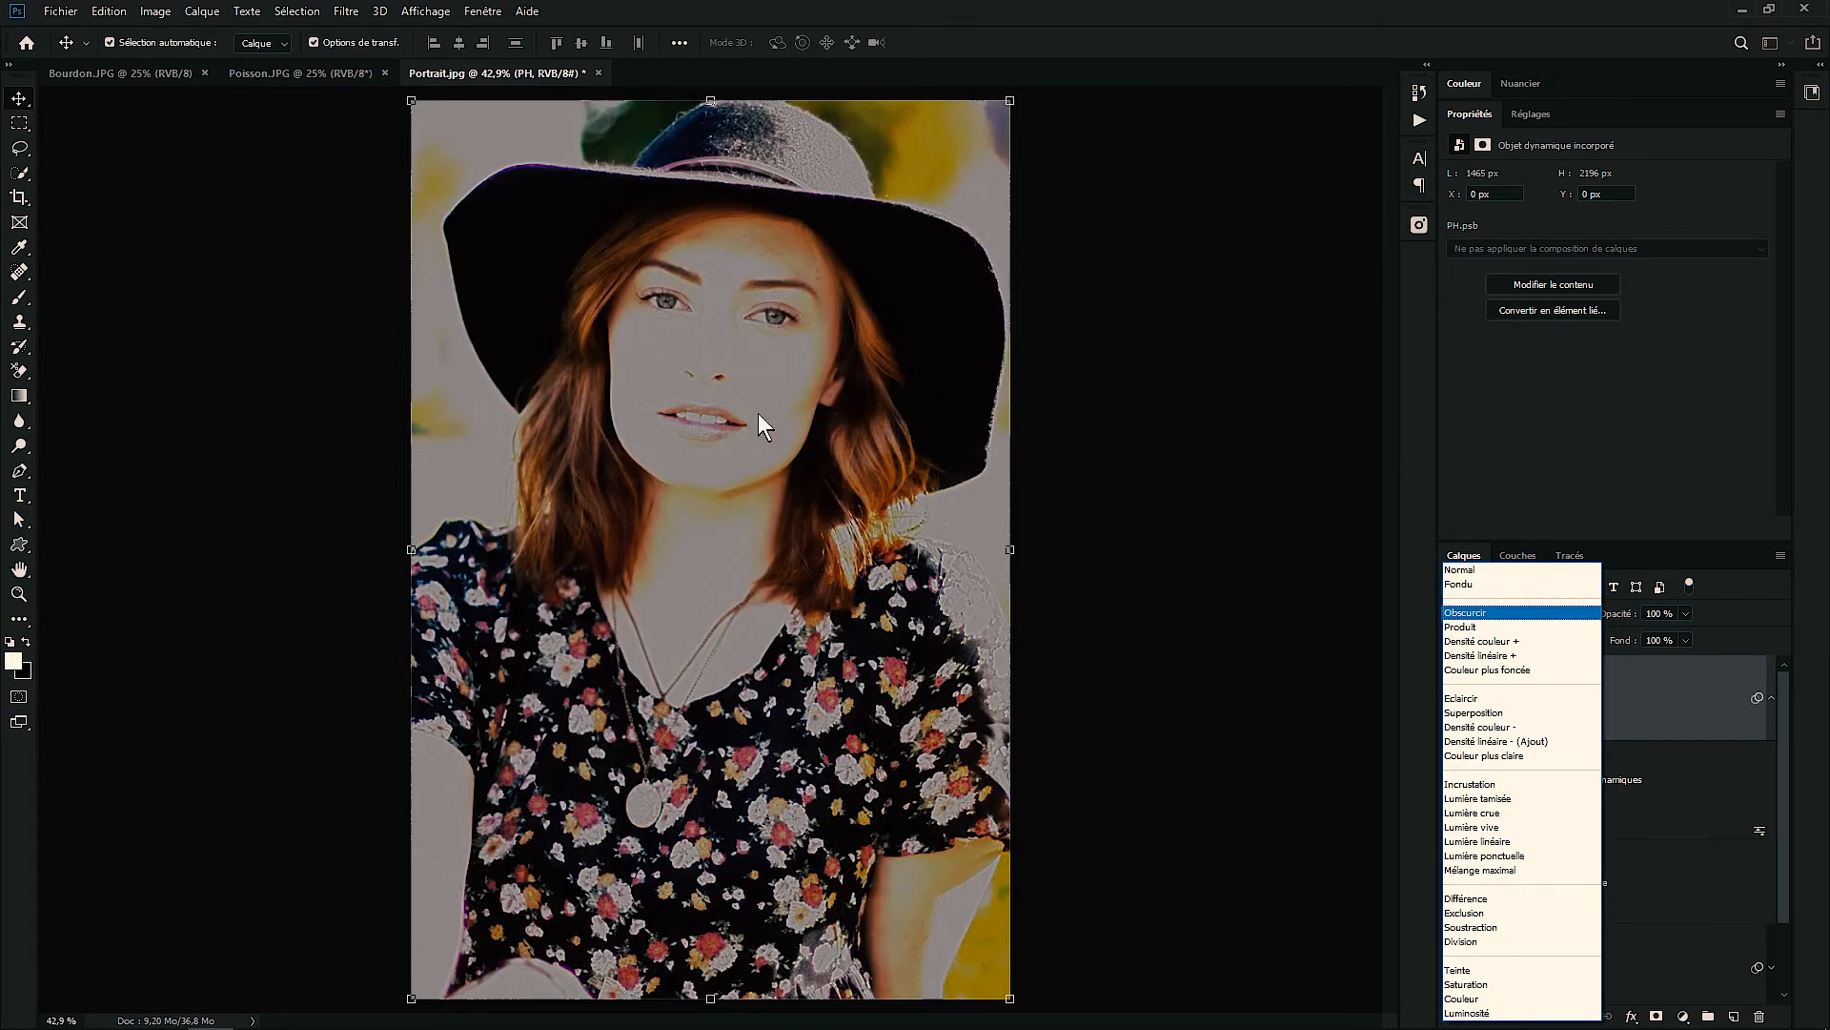
pyautogui.click(1685, 764)
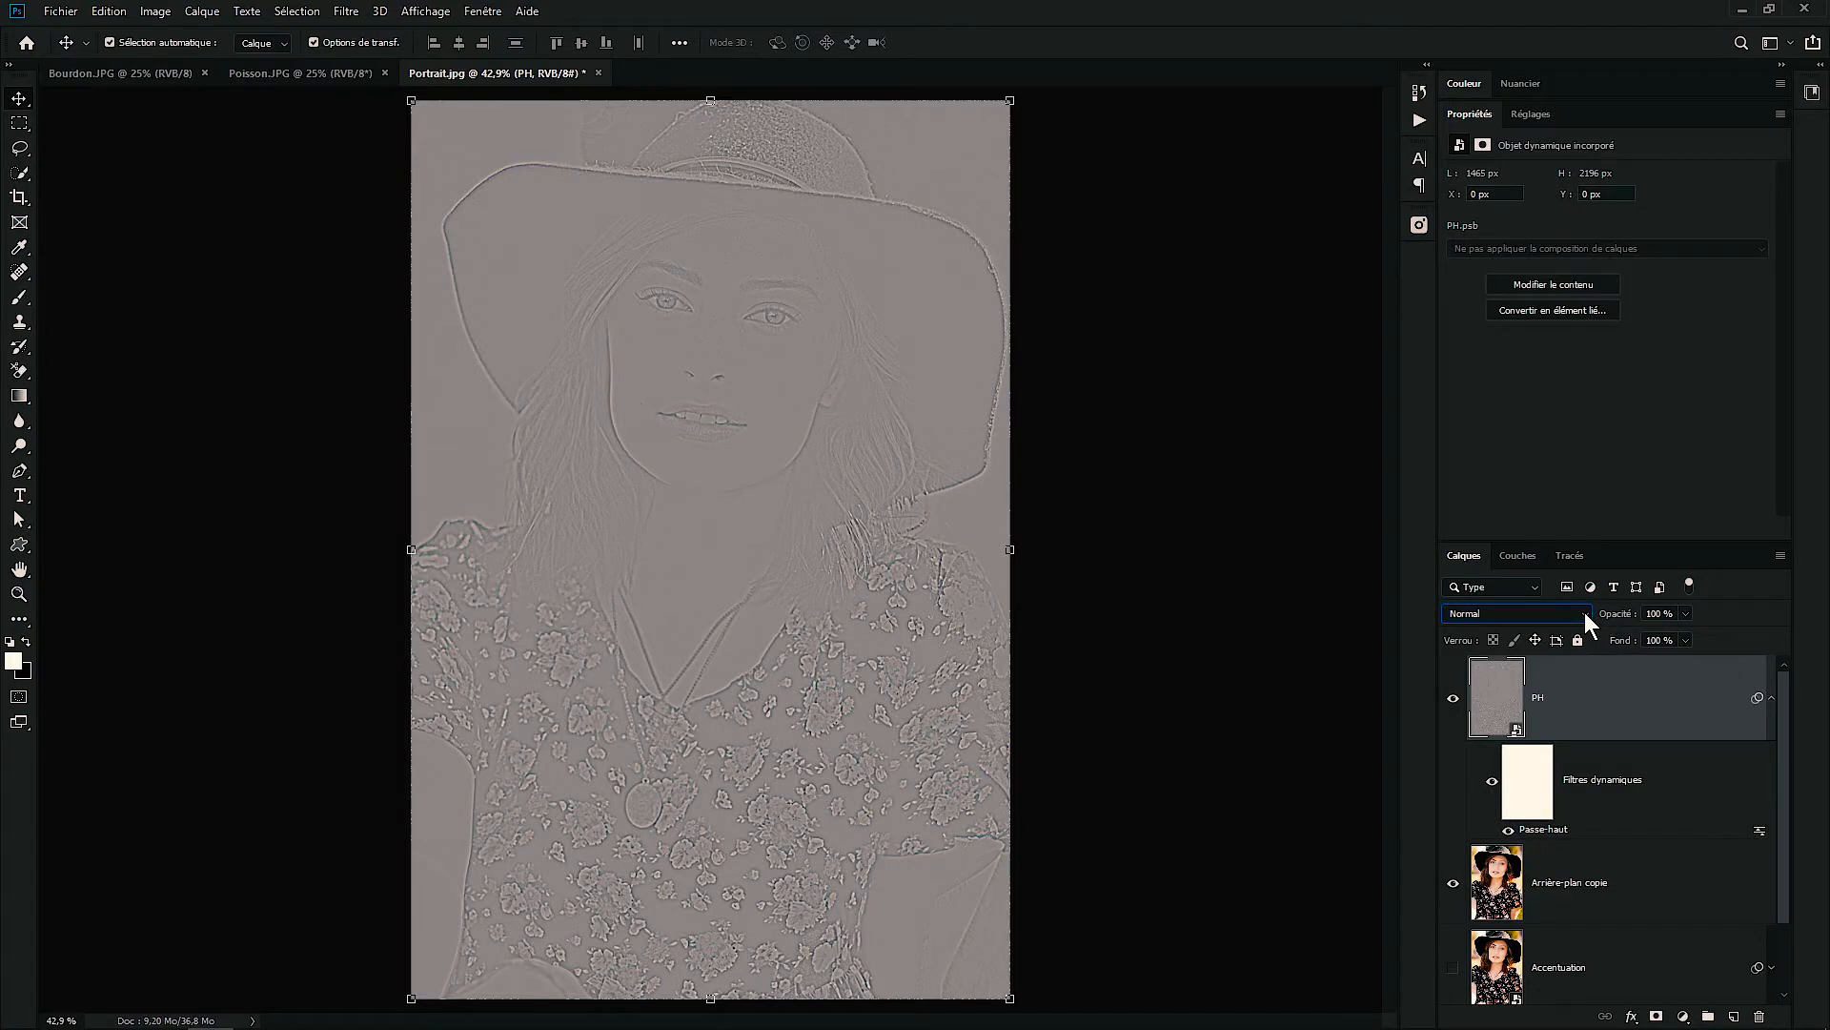
pyautogui.click(1584, 612)
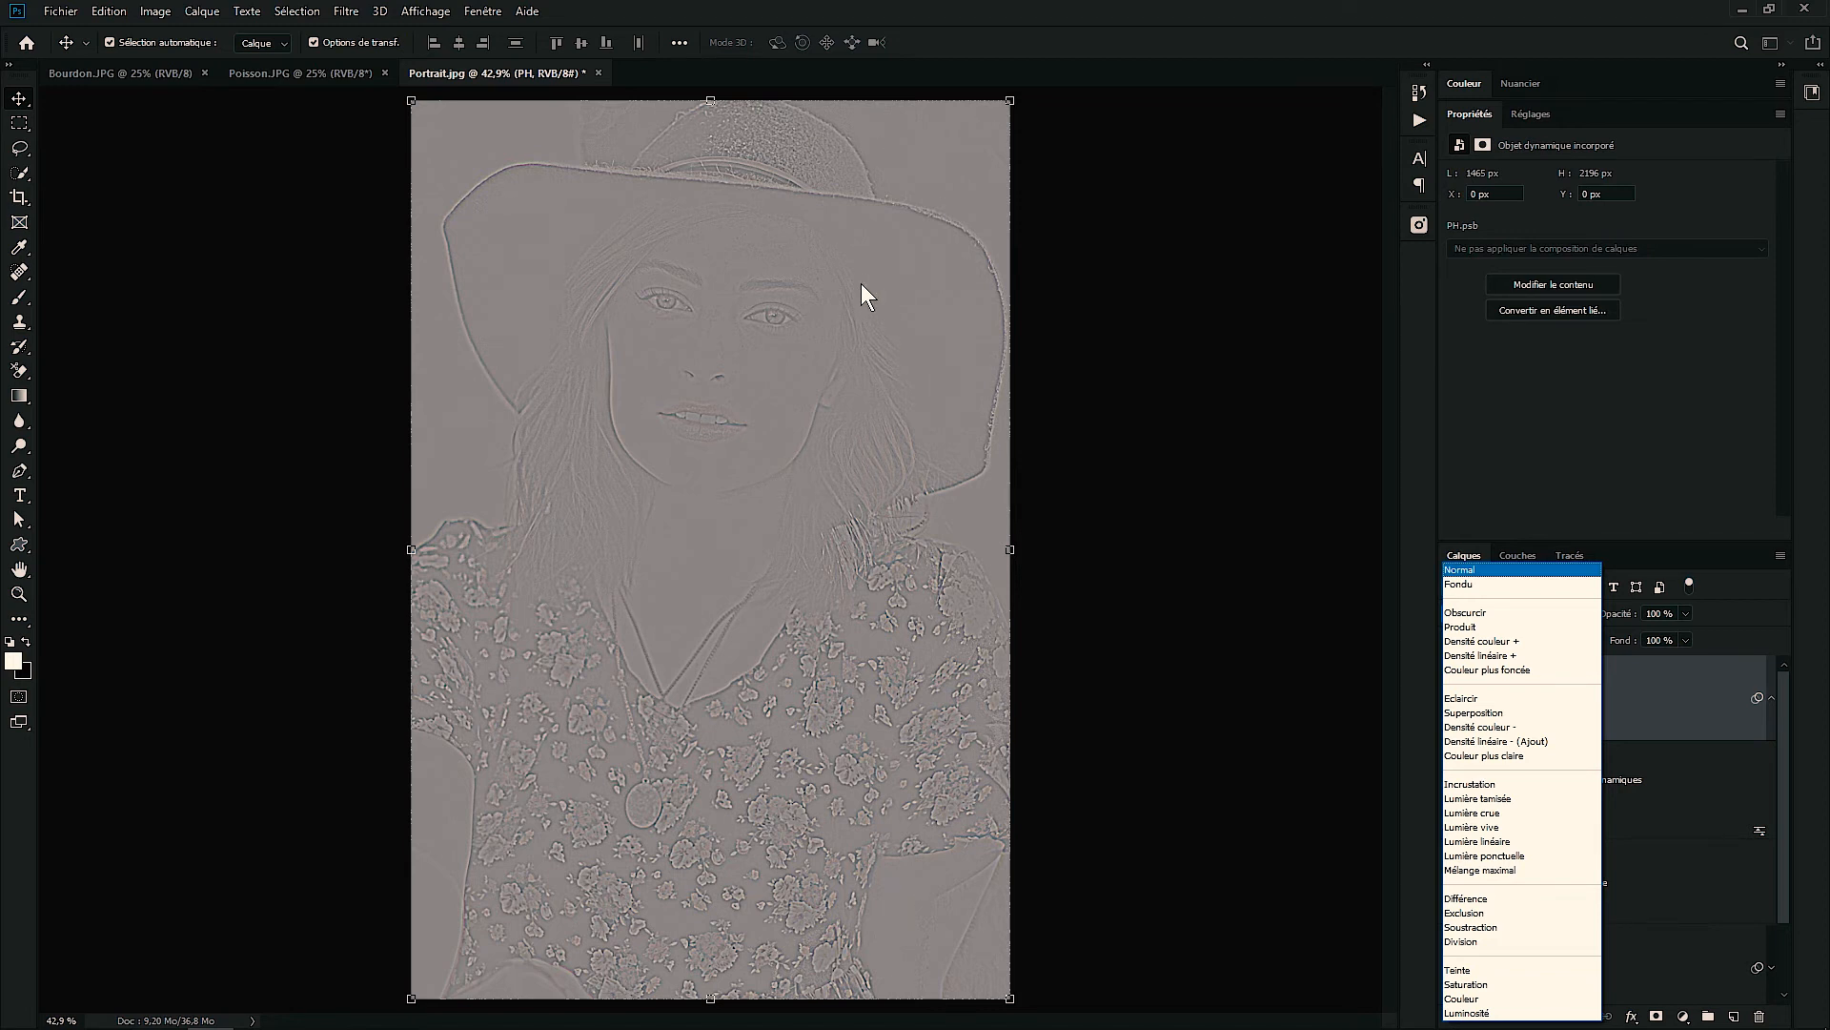
pyautogui.press('Down')
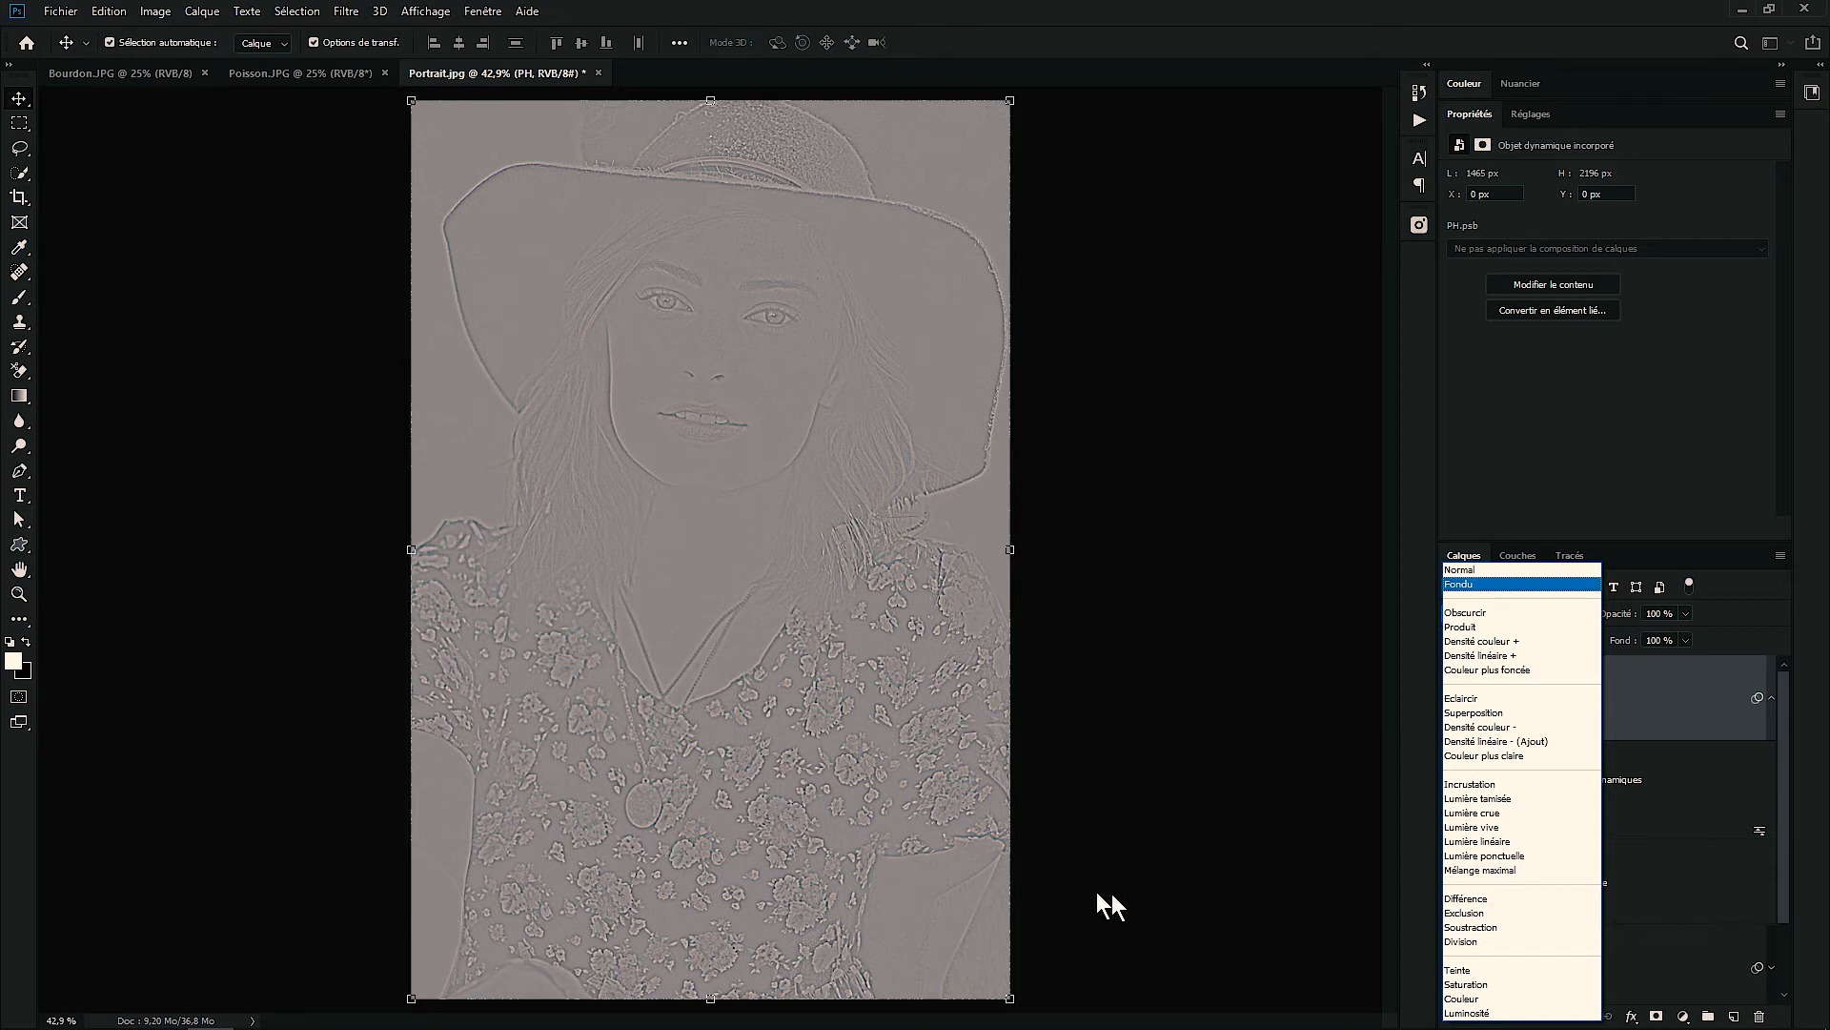
pyautogui.click(1475, 784)
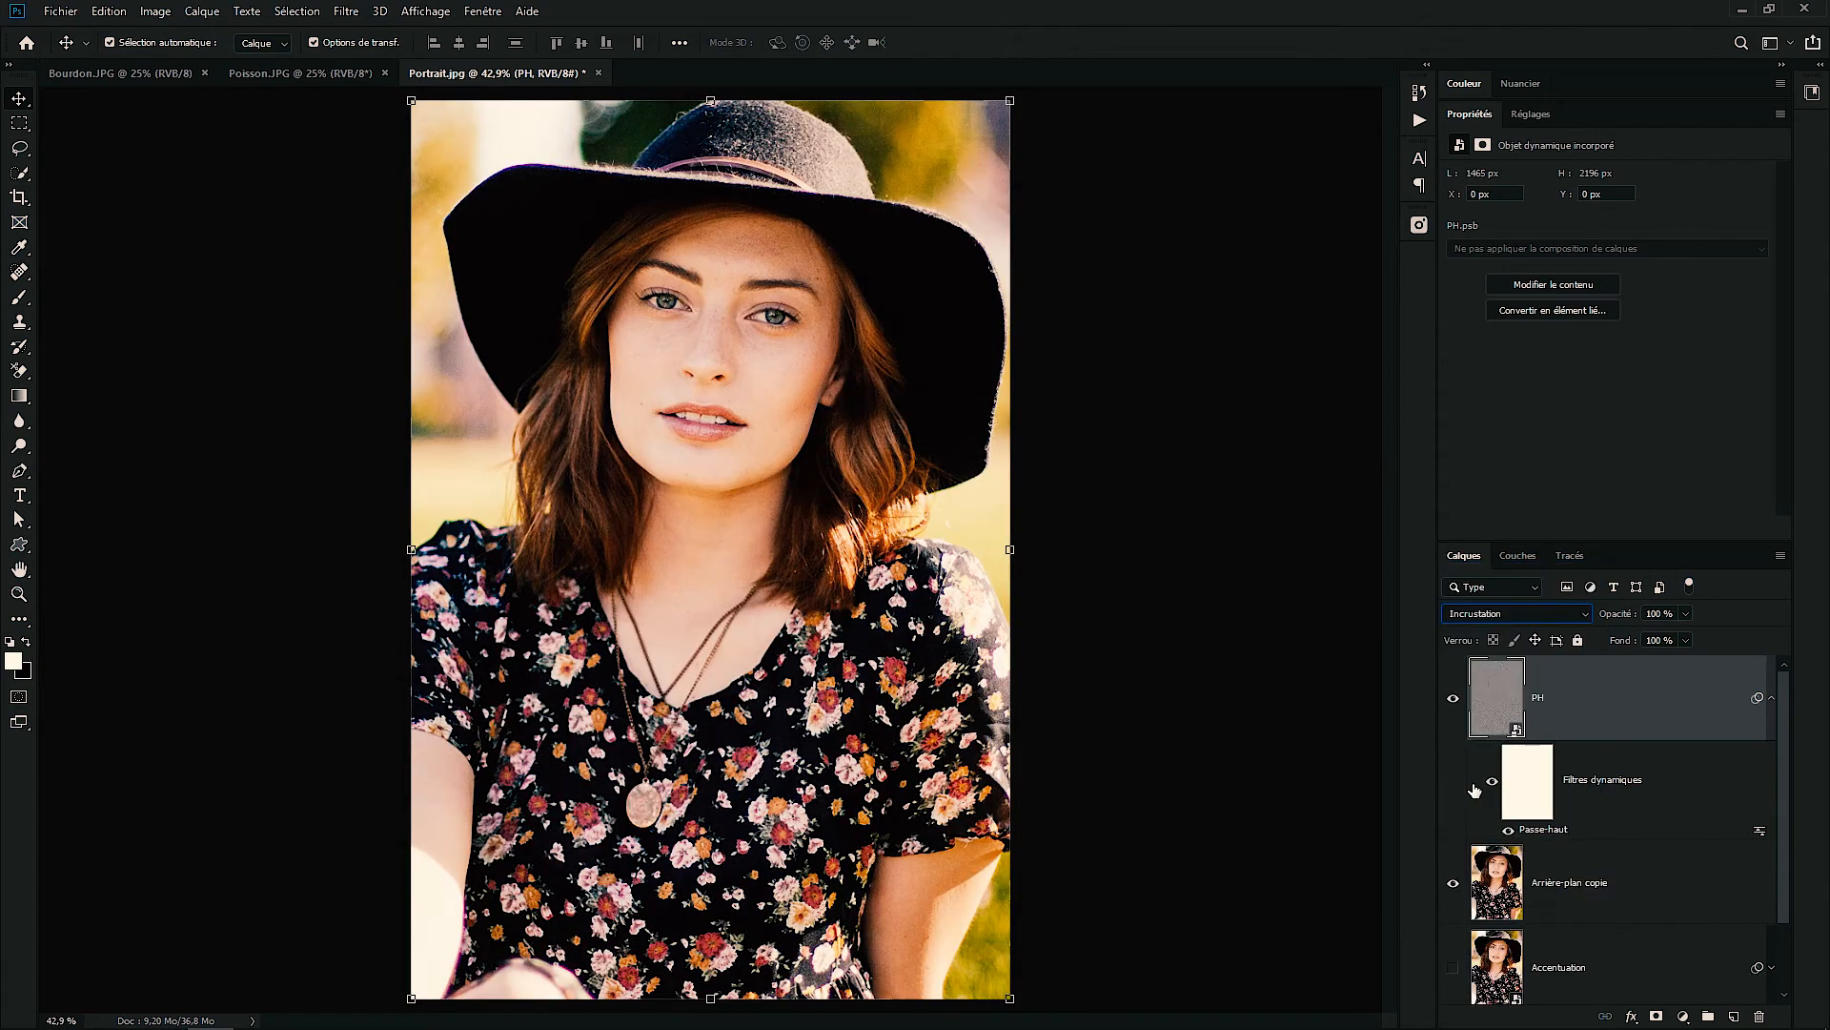
# Compare the face at 100% with only the Accentuation layer shown and with the PH layer over the background copy
pyautogui.doubleClick(20, 593)
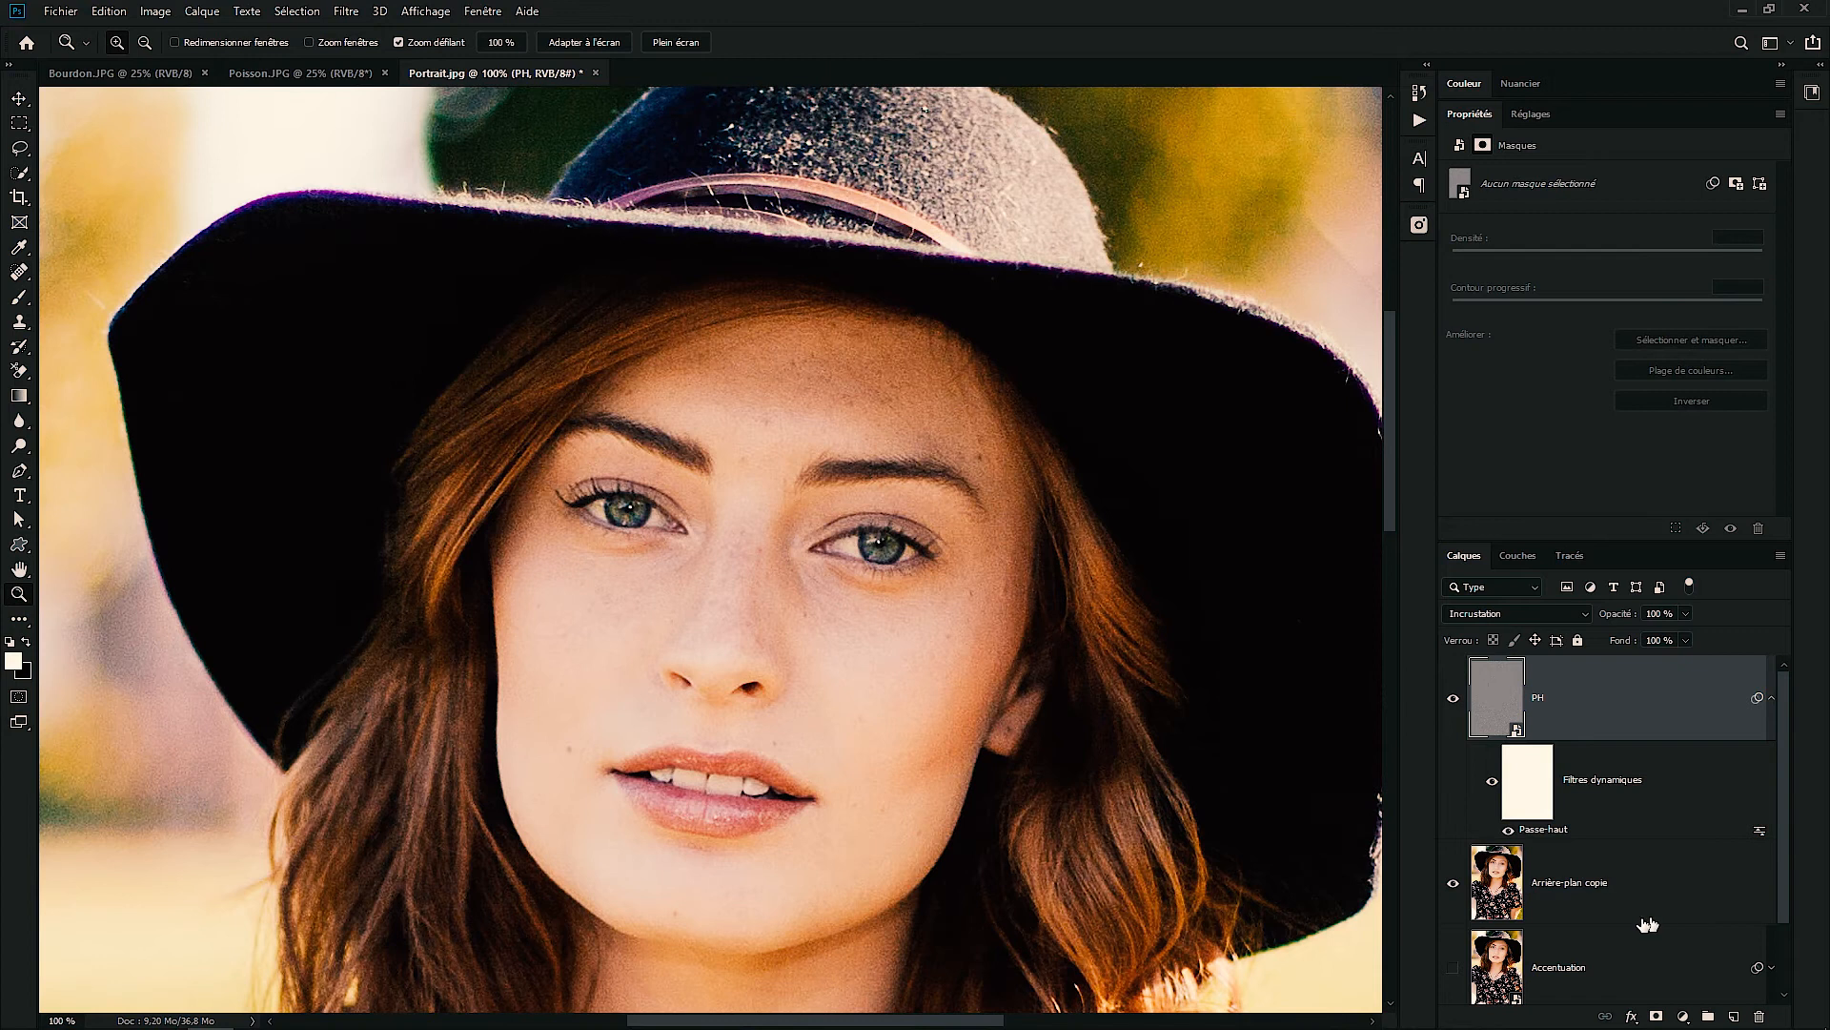
pyautogui.scroll(-1, 1587, 941)
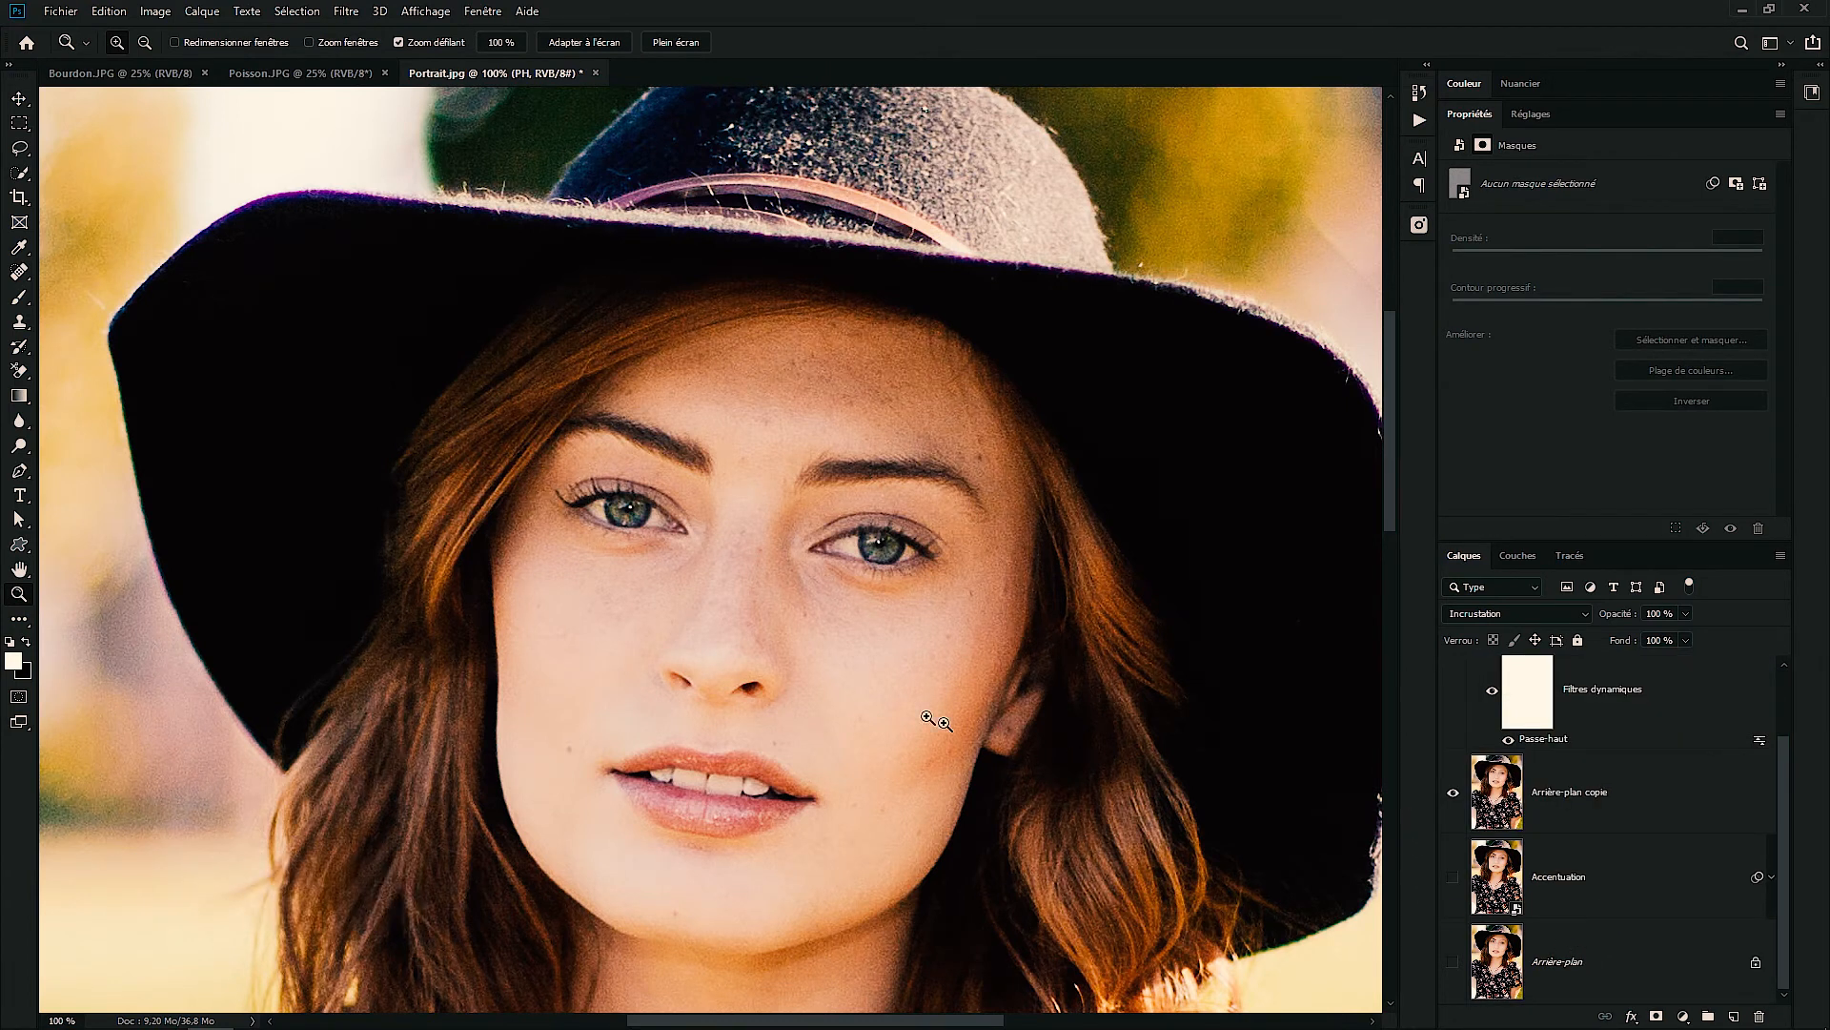
pyautogui.scroll(1, 1459, 841)
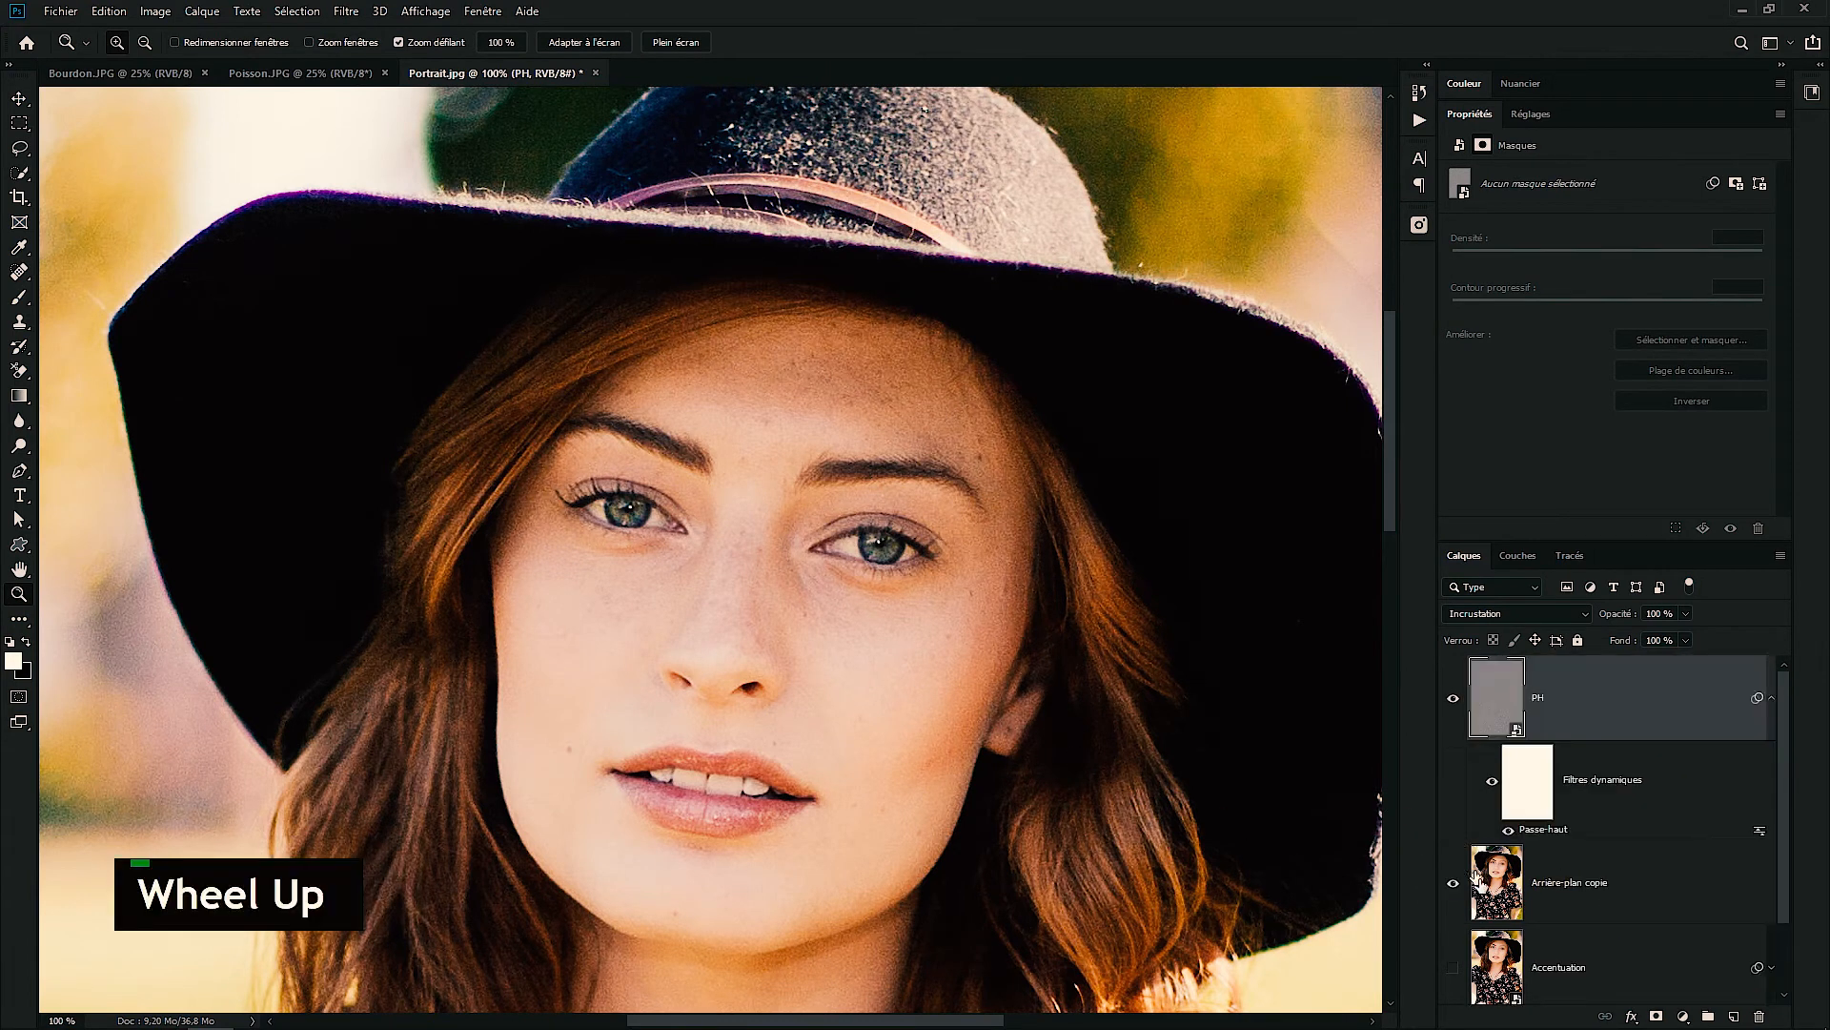
pyautogui.press('alt')
pyautogui.keyDown('alt'); pyautogui.click(1454, 969); pyautogui.keyUp('alt')
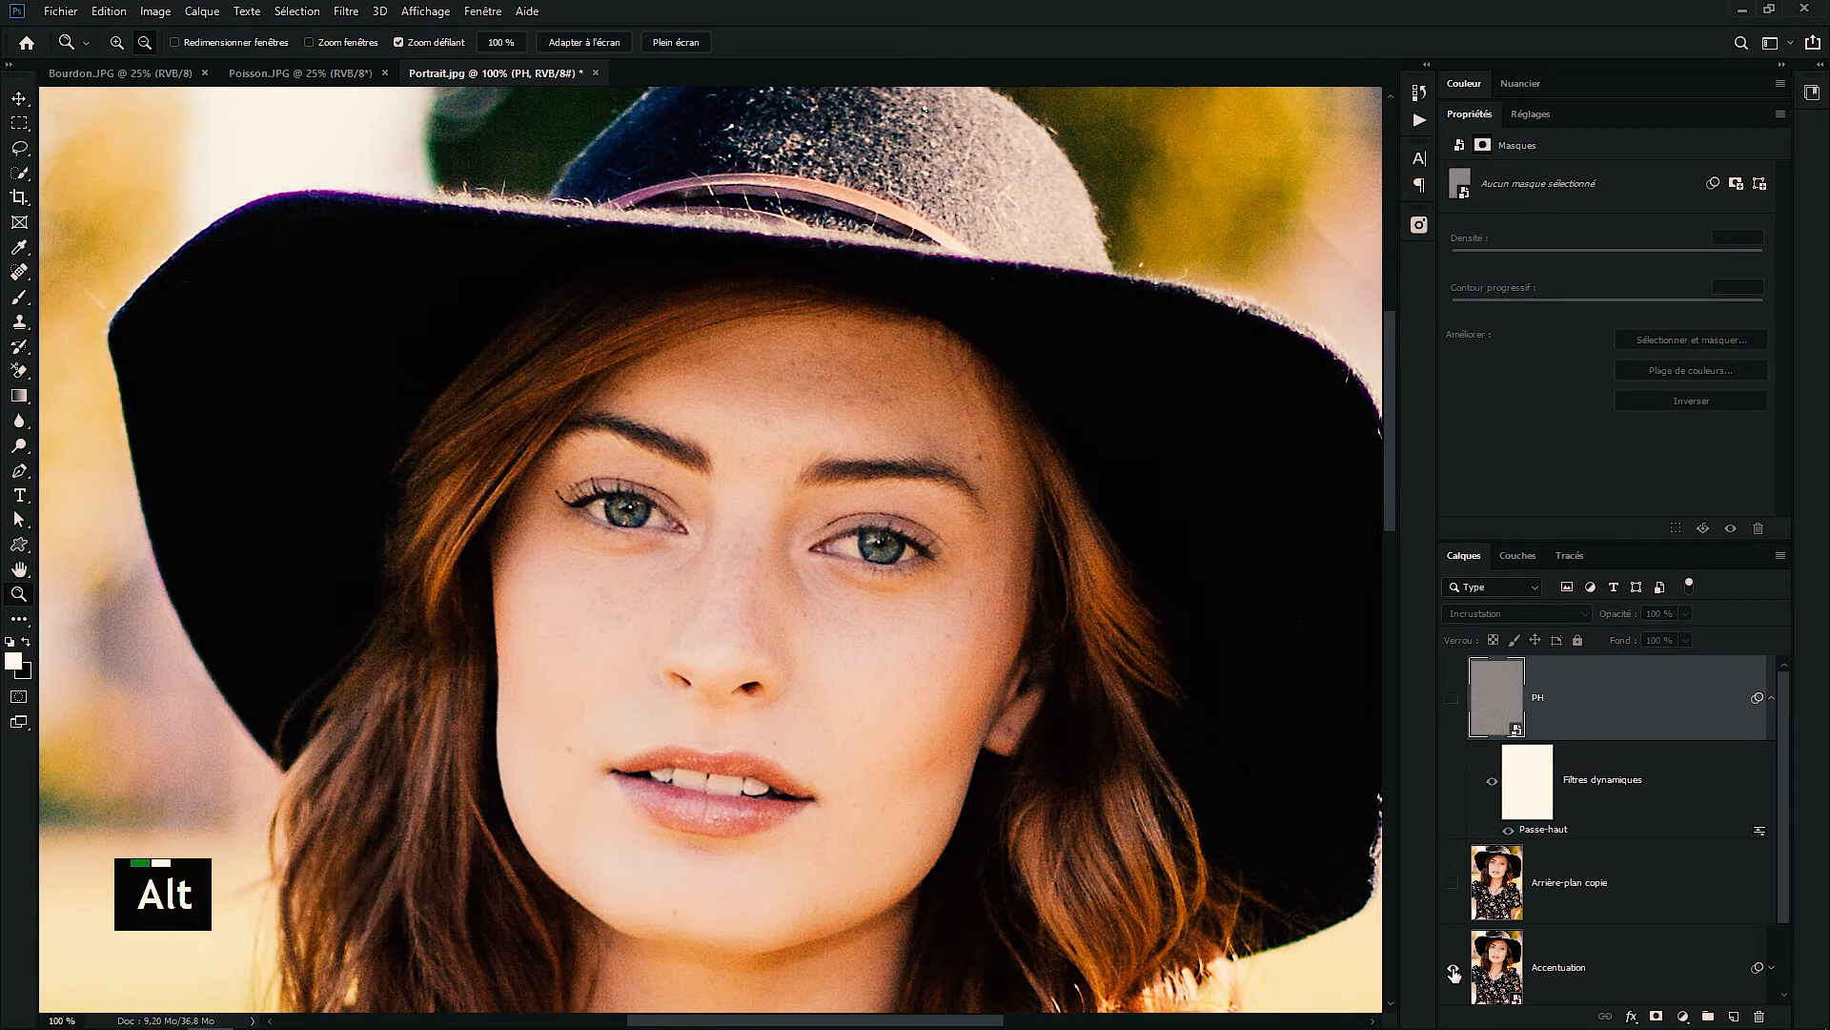
pyautogui.keyDown('alt'); pyautogui.click(1454, 970); pyautogui.keyUp('alt')
pyautogui.keyDown('alt'); pyautogui.click(1454, 970); pyautogui.keyUp('alt')
pyautogui.keyDown('alt'); pyautogui.click(1454, 971); pyautogui.keyUp('alt')
pyautogui.keyDown('alt'); pyautogui.click(1453, 970); pyautogui.keyUp('alt')
pyautogui.keyDown('alt'); pyautogui.click(1454, 971); pyautogui.keyUp('alt')
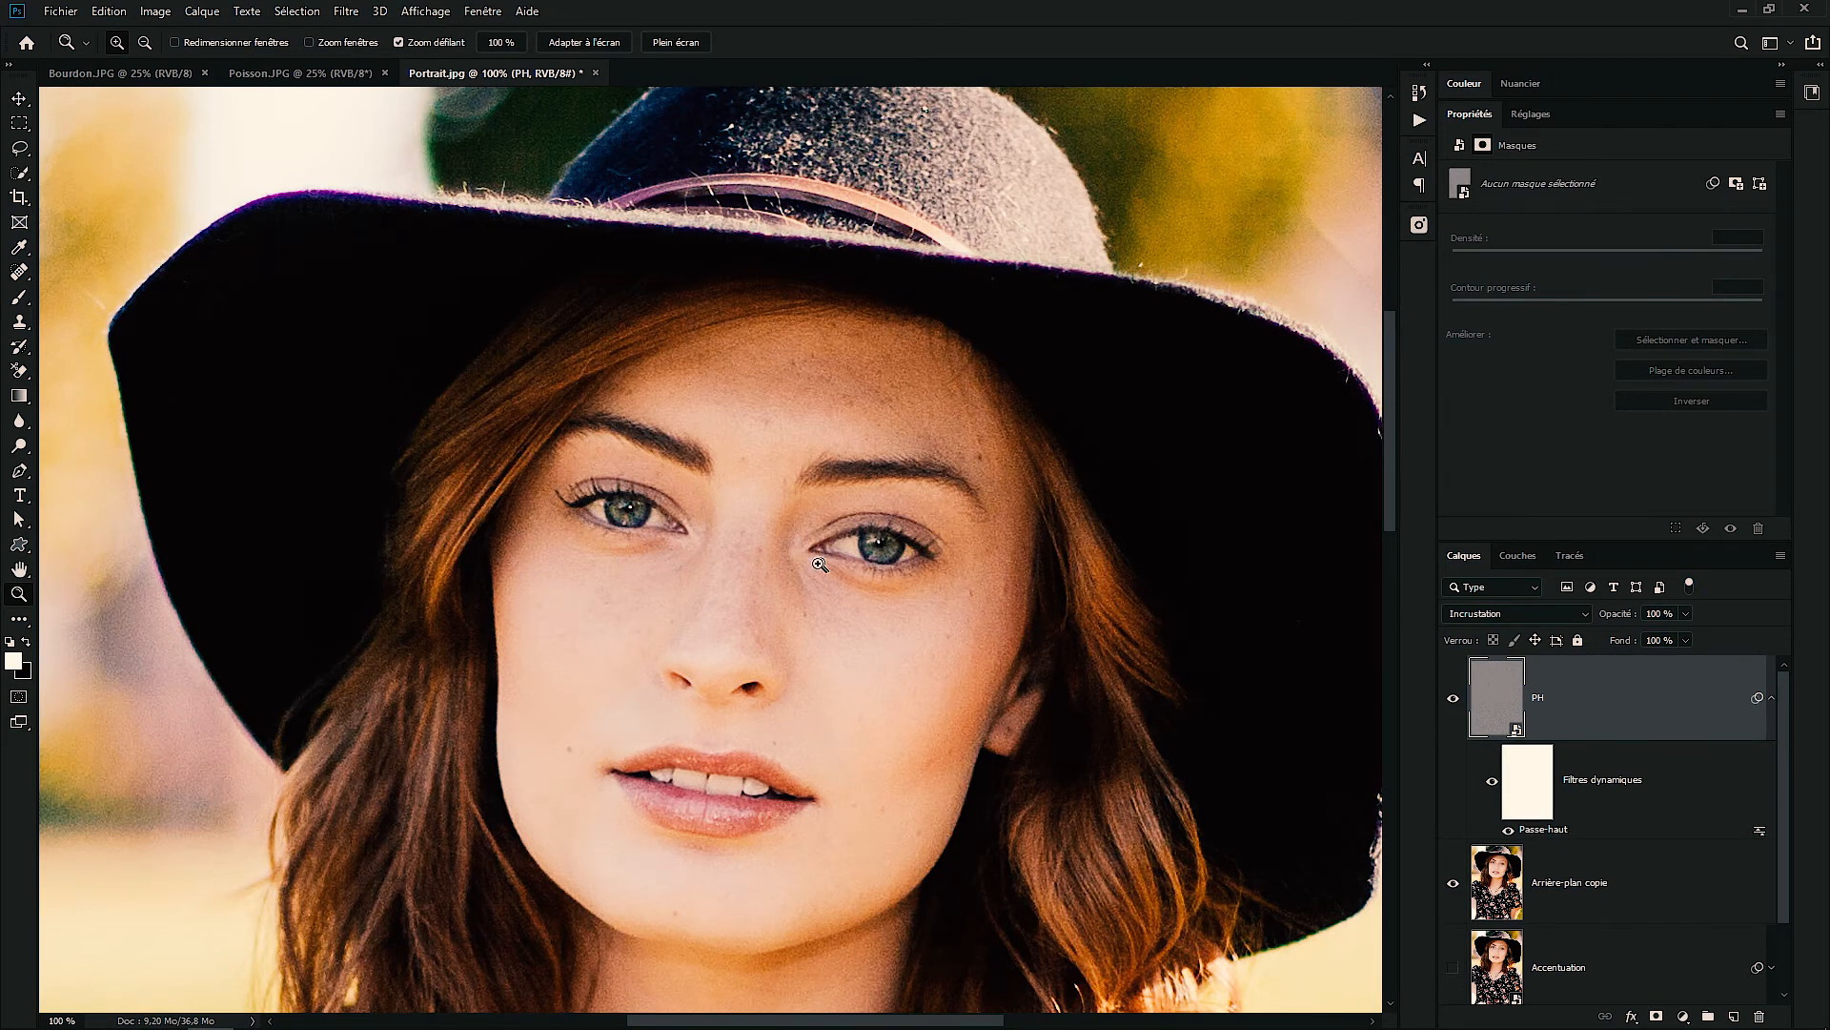
pyautogui.press('alt')
pyautogui.keyDown('alt'); pyautogui.click(1453, 977); pyautogui.keyUp('alt')
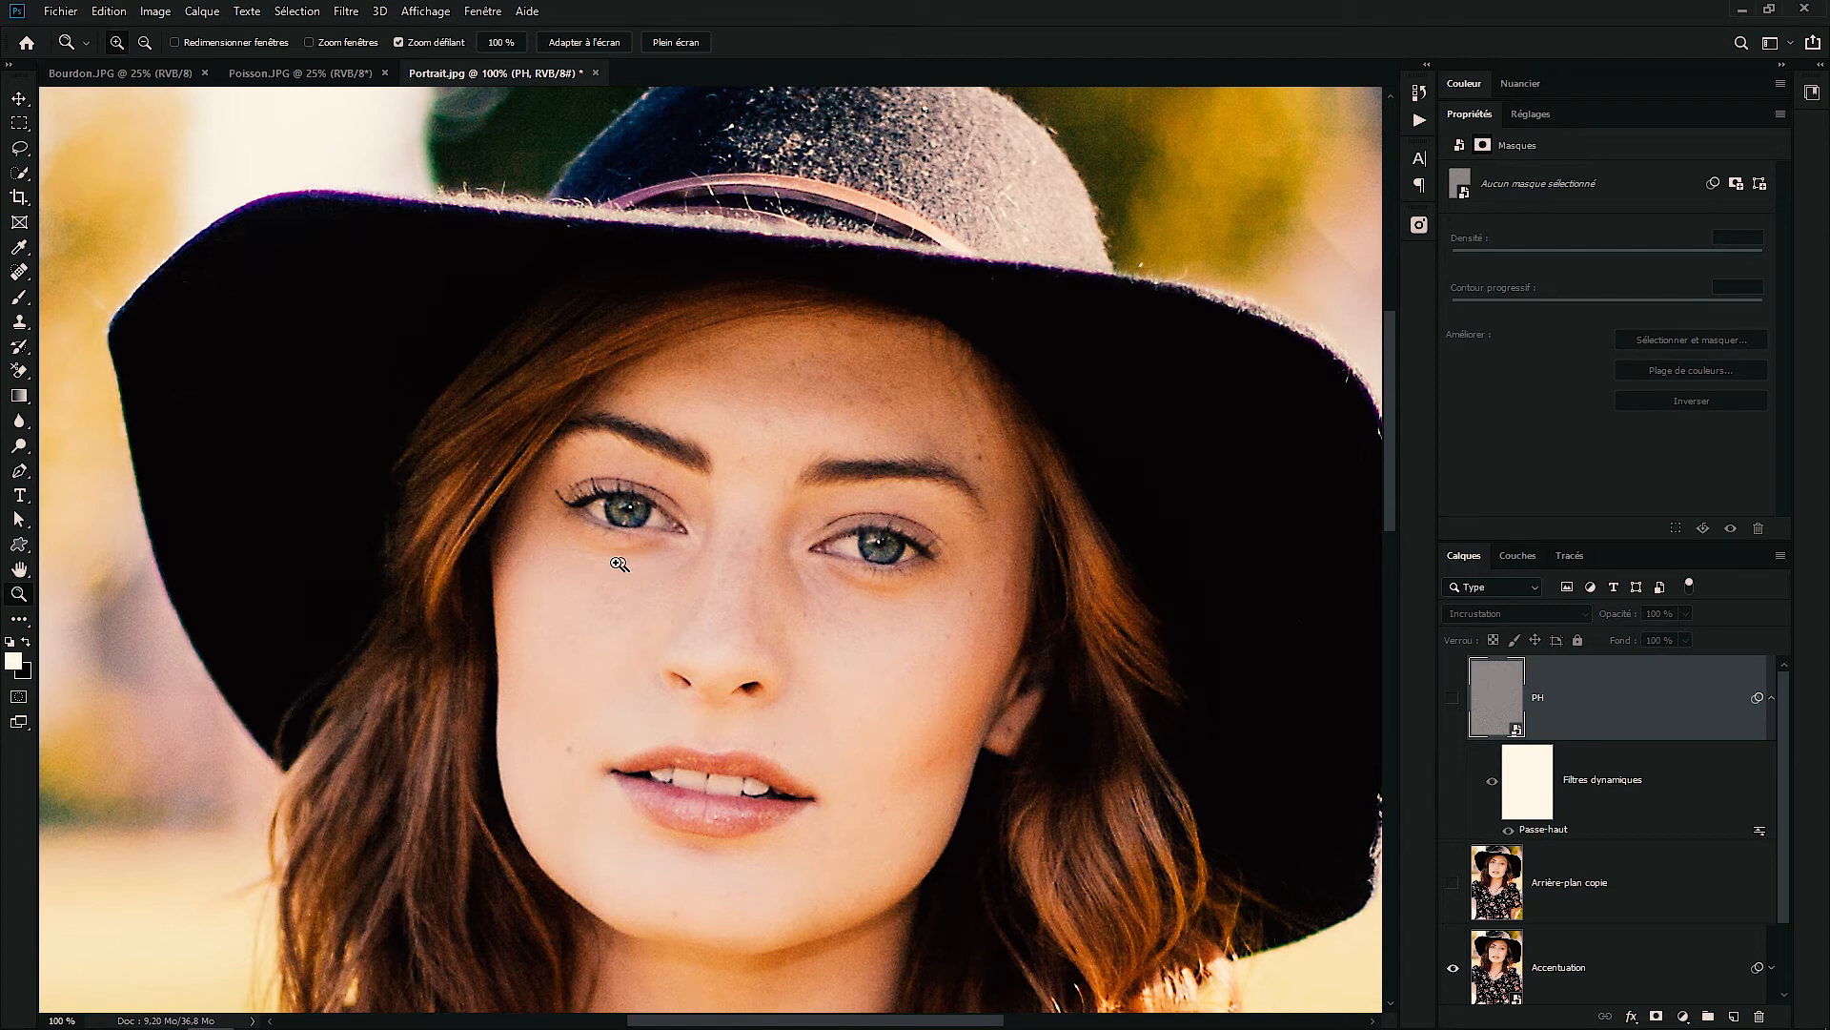
pyautogui.keyDown('alt'); pyautogui.click(1453, 697); pyautogui.keyUp('alt')
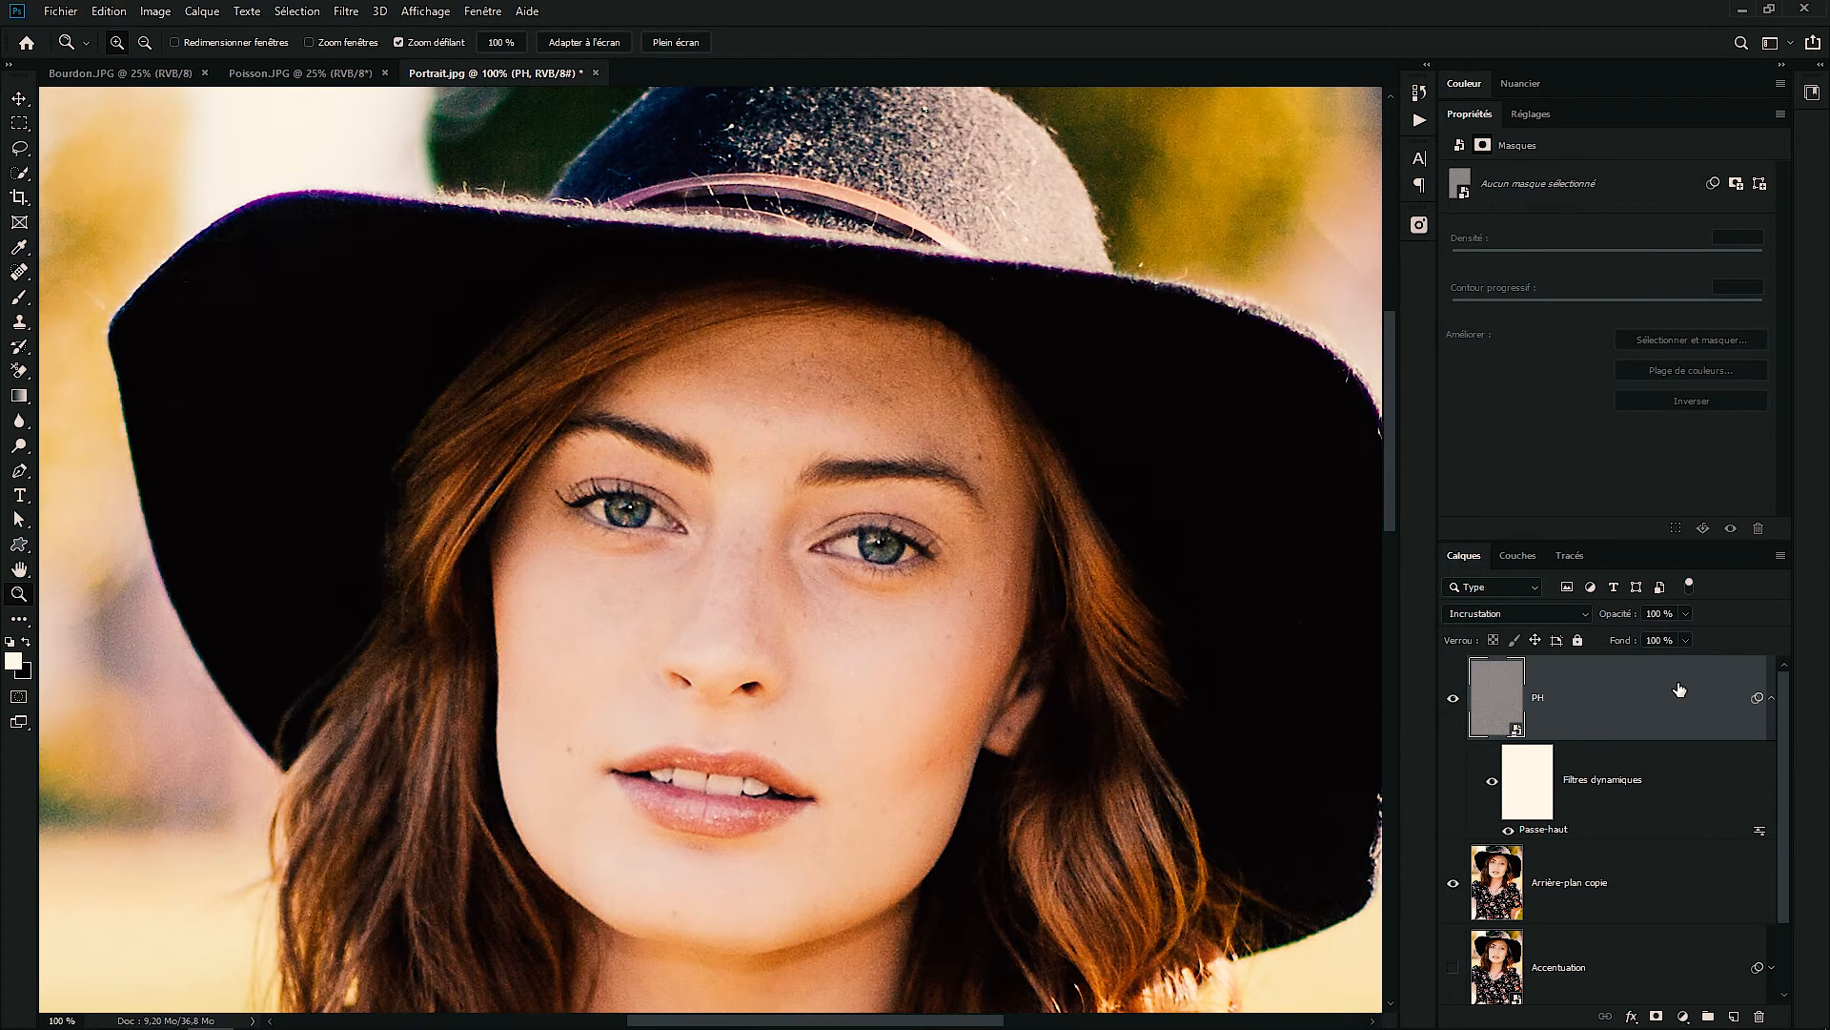
# Edit the PH layer's Passe-haut smart filter and set its radius to 5.0 pixels
pyautogui.doubleClick(1541, 829)
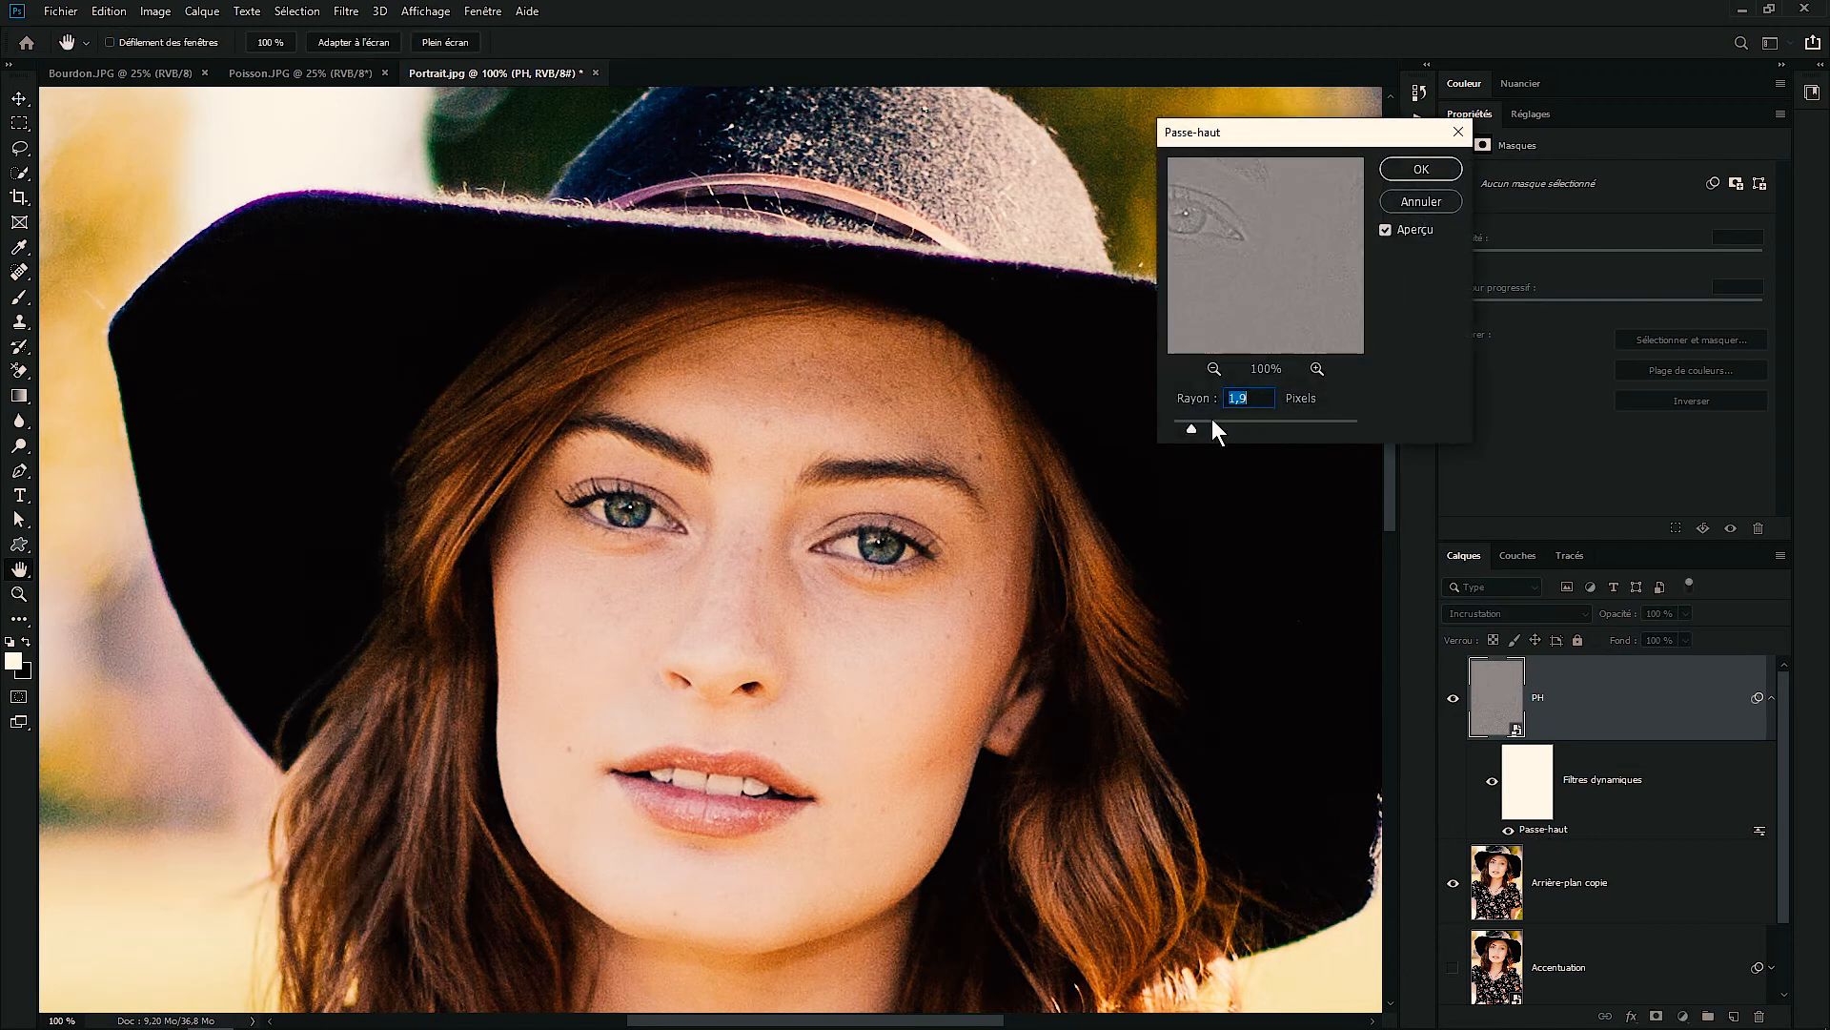
pyautogui.moveTo(1189, 426); pyautogui.dragTo(1222, 427)
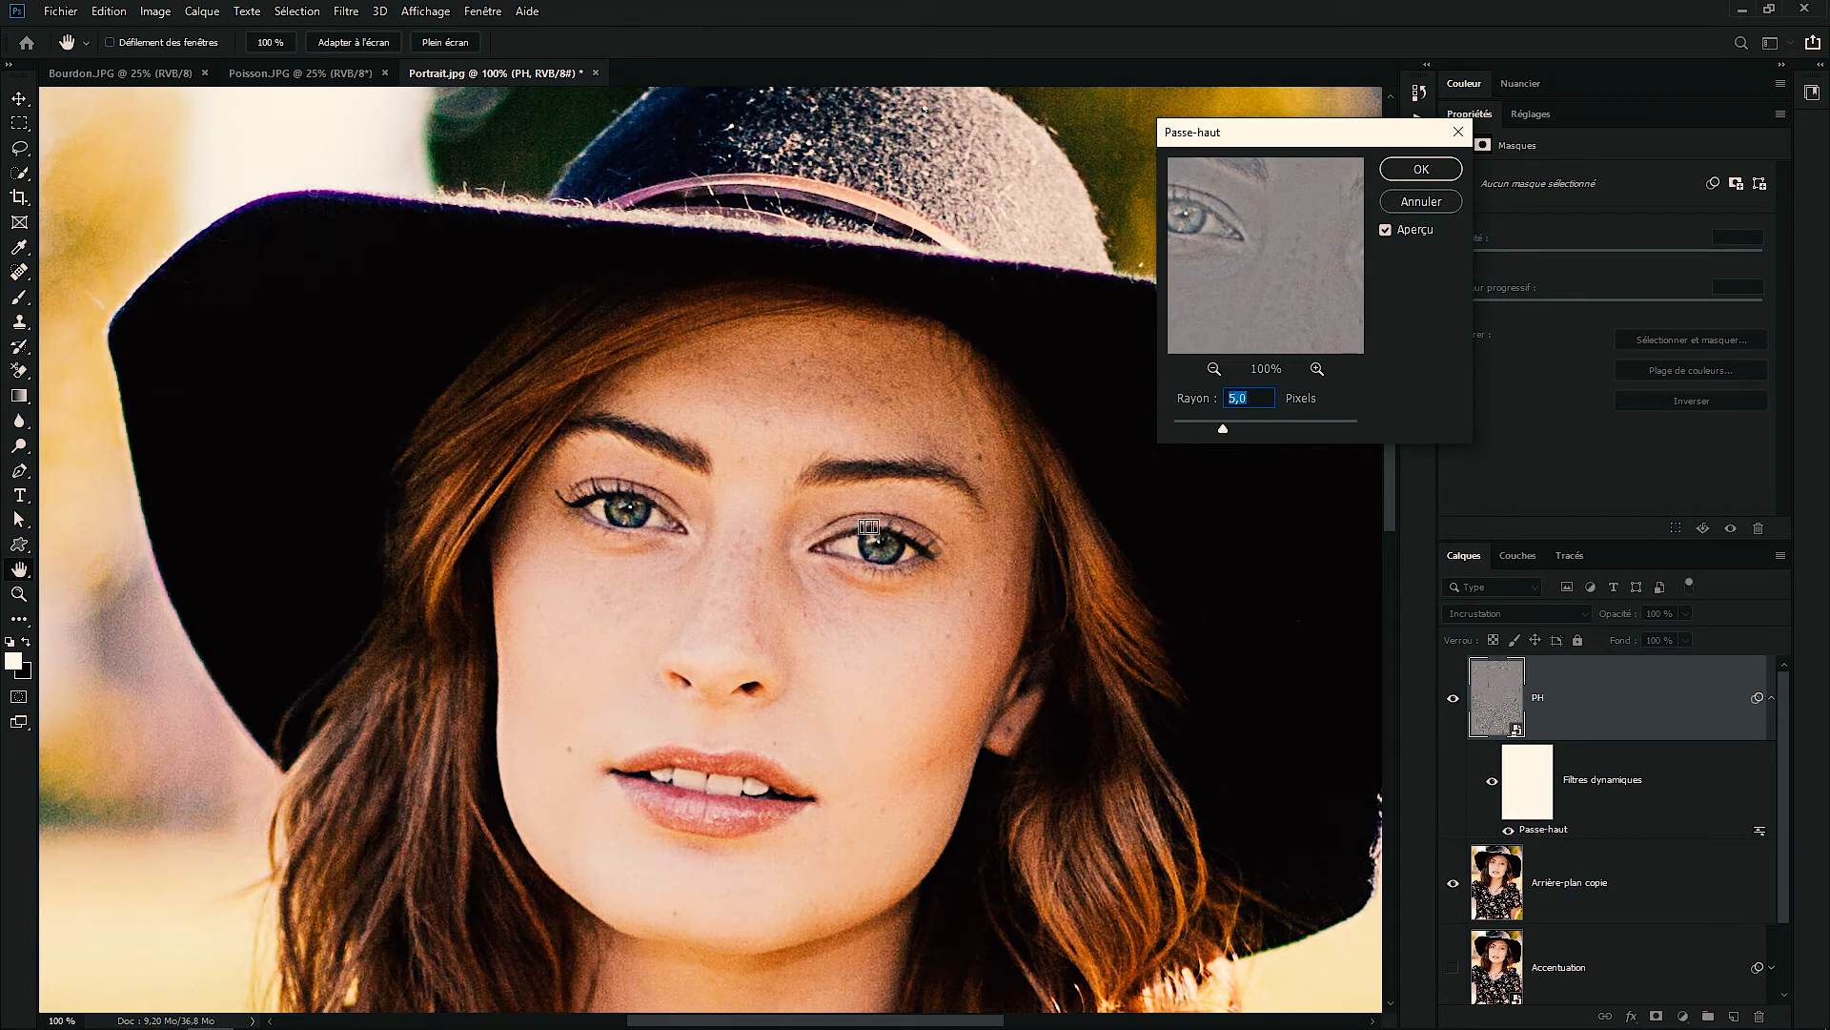
pyautogui.click(1421, 169)
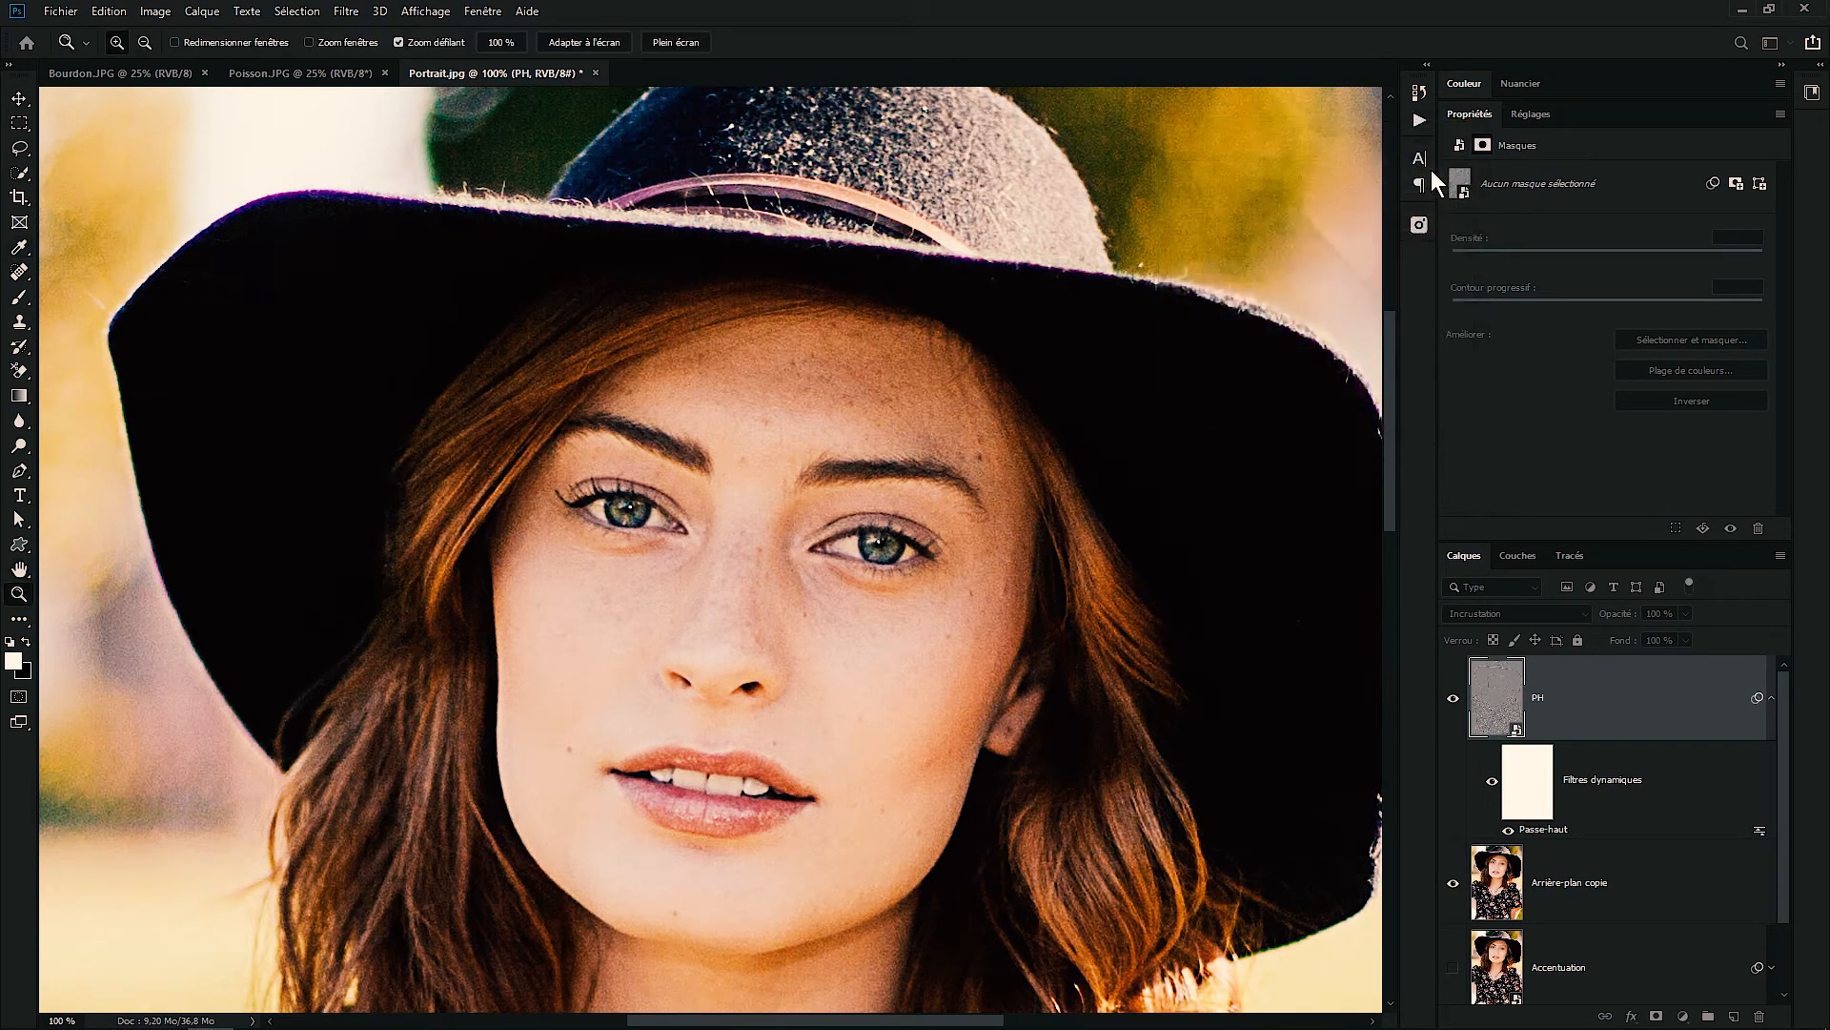
# Collapse the PH layer's smart filter list and add a black layer mask that hides the whole layer
pyautogui.click(1770, 697)
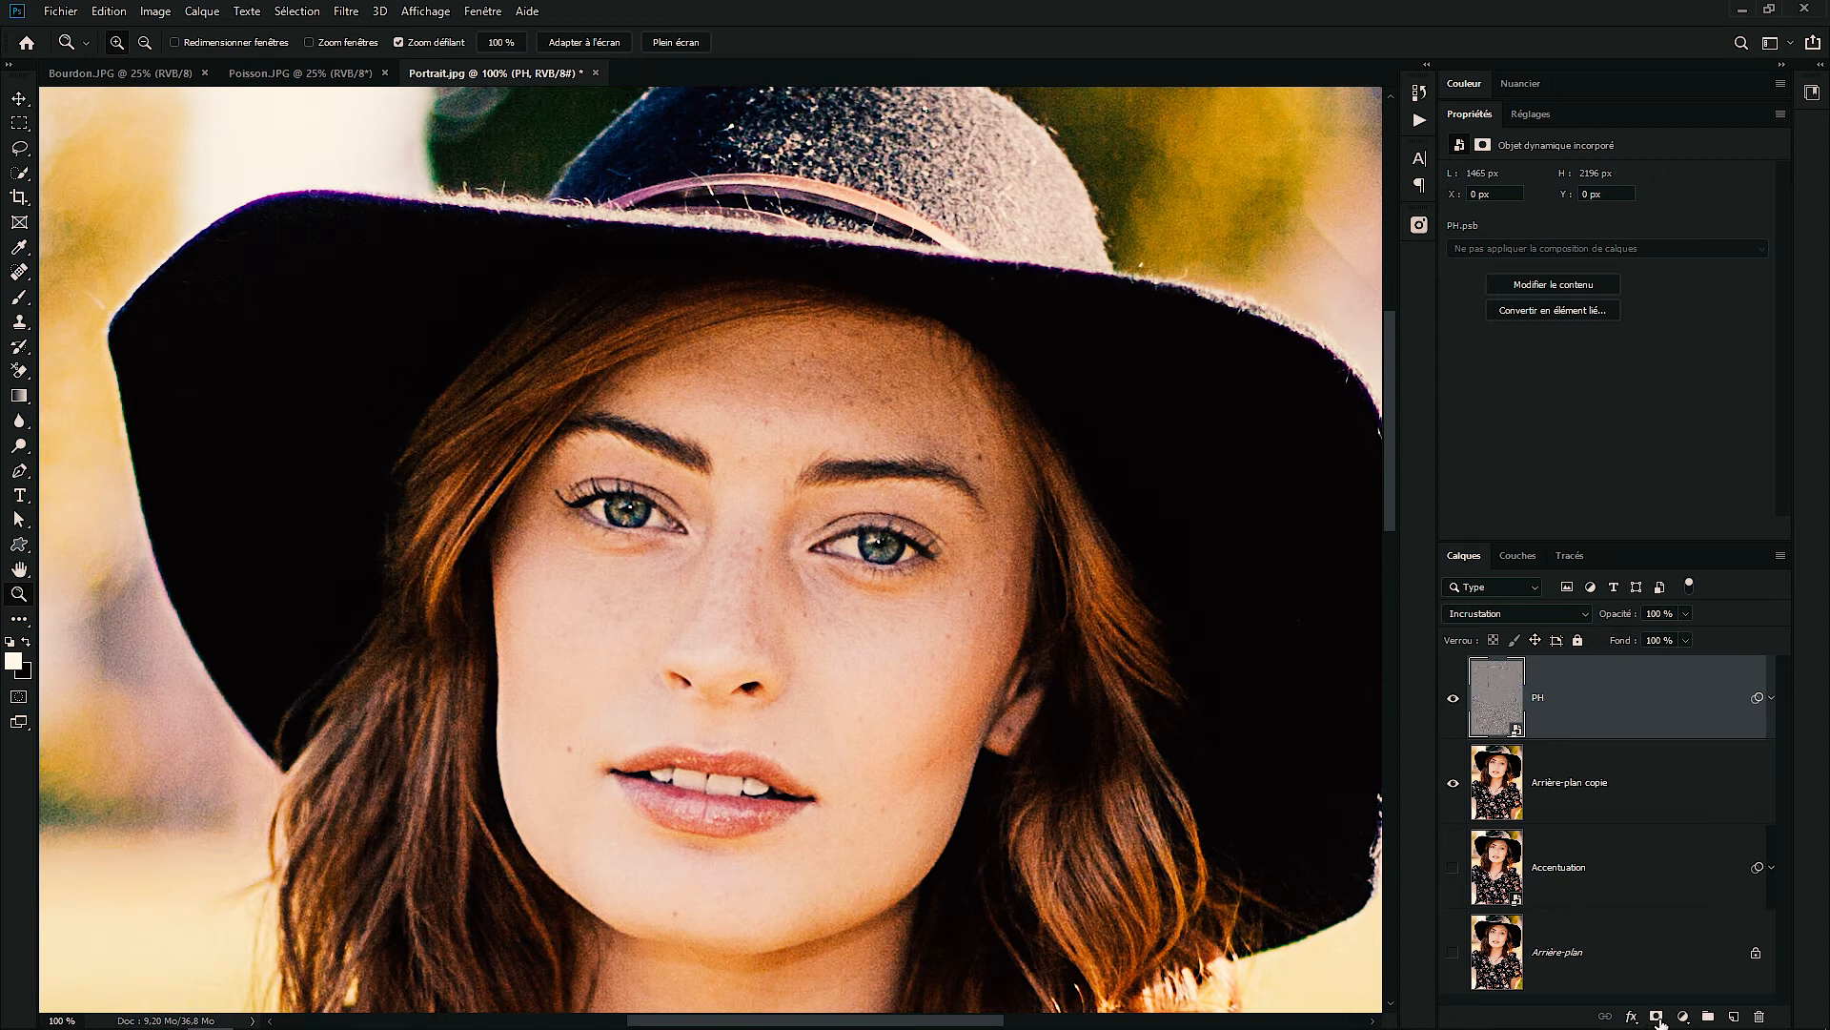
pyautogui.press('alt')
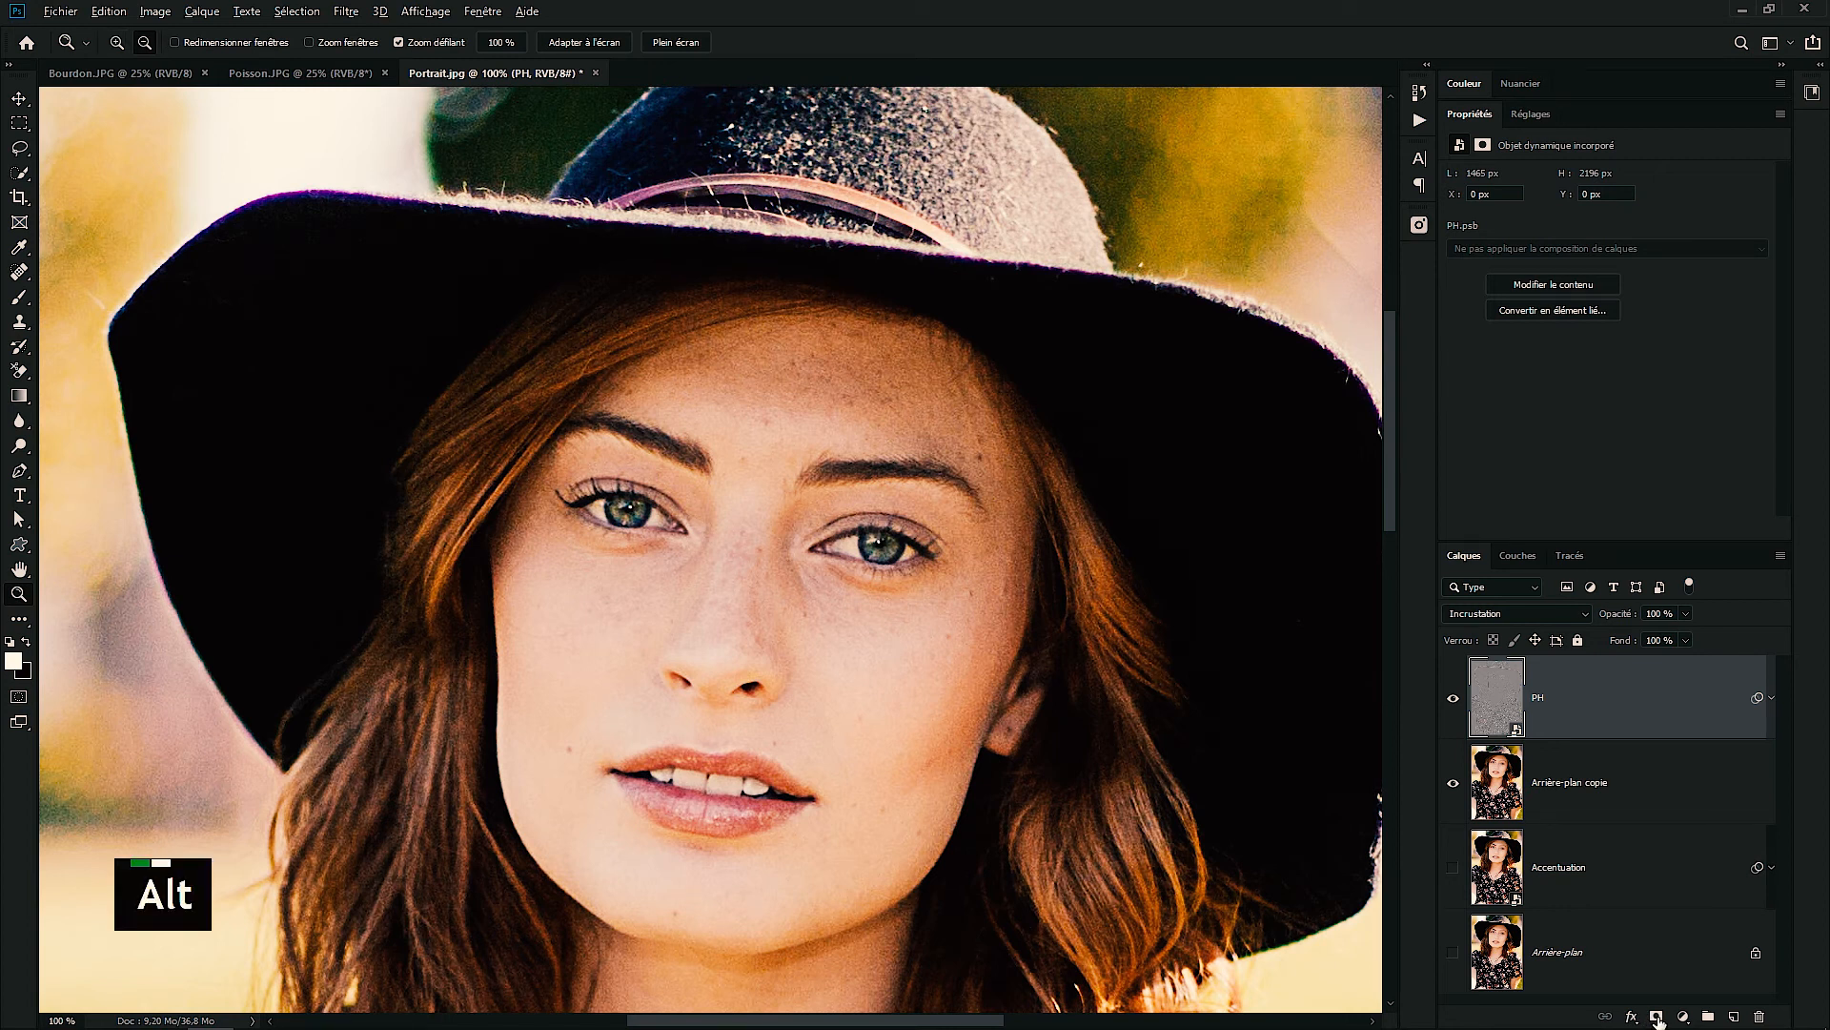
pyautogui.keyDown('alt'); pyautogui.click(1657, 1017); pyautogui.keyUp('alt')
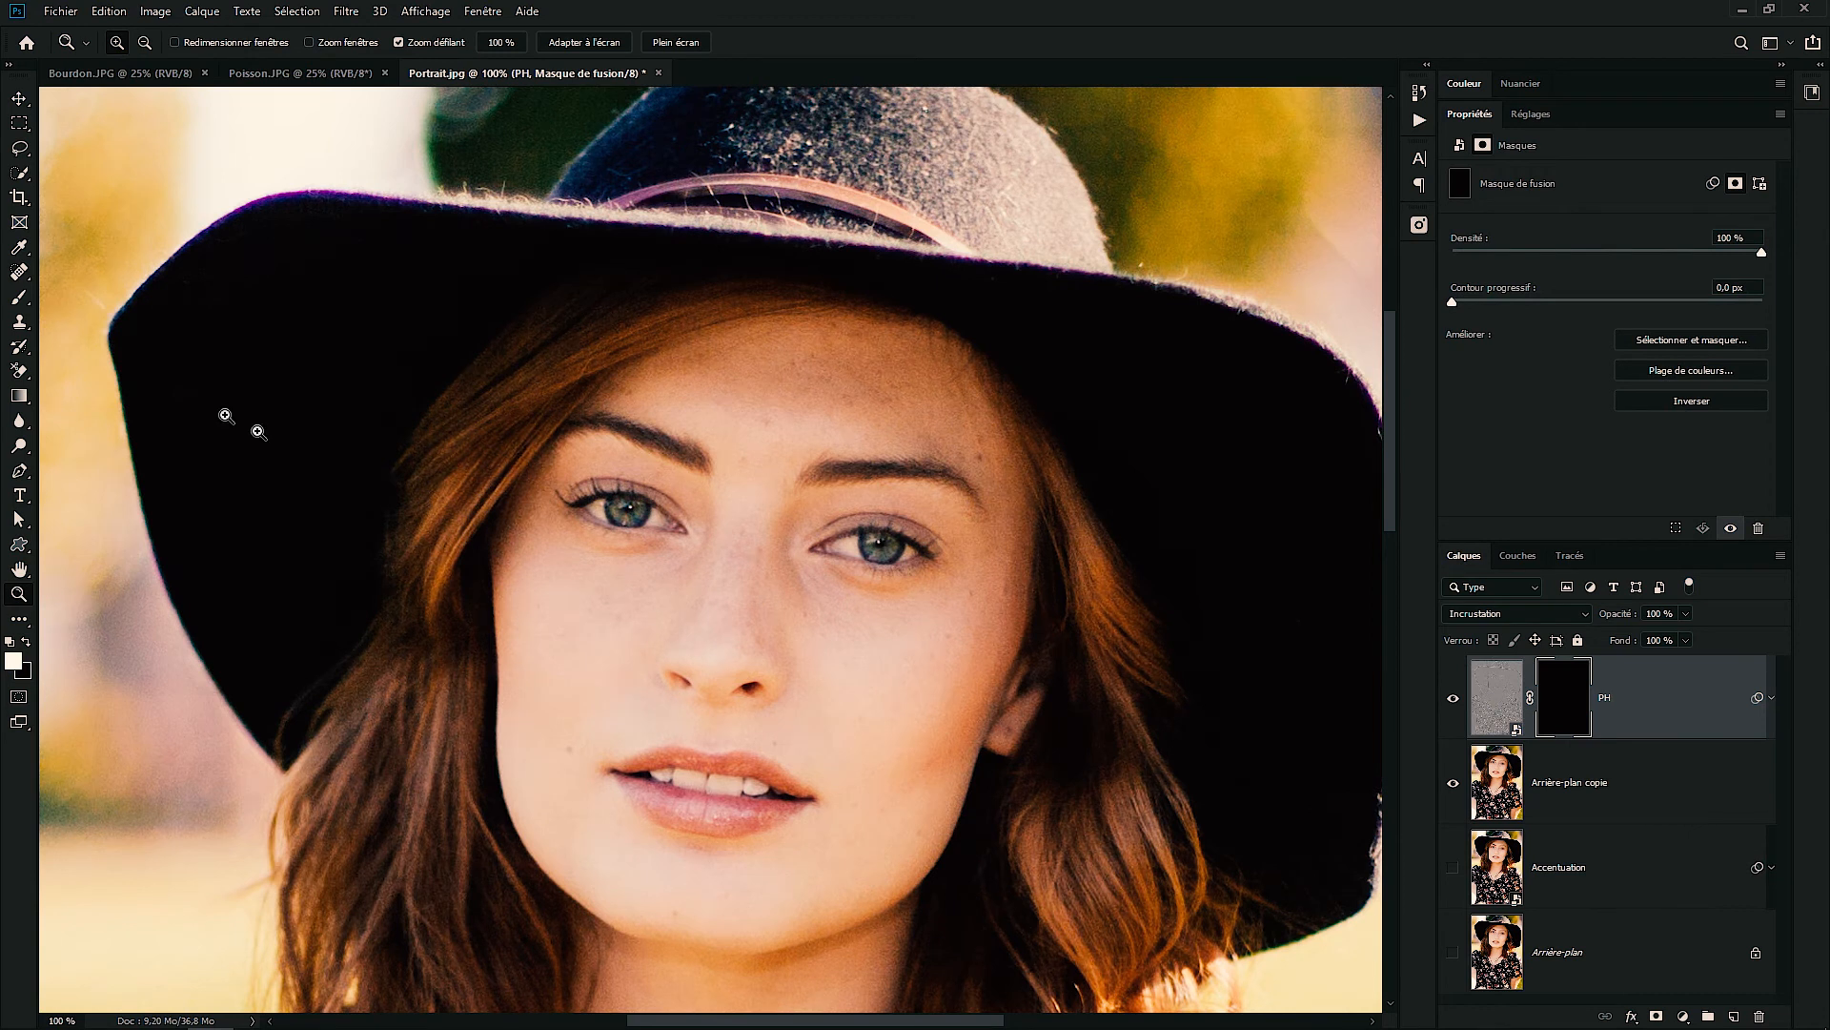
# Paint white on the PH mask over the eye on the image's left side with a soft 46 px brush at 100% opacity
pyautogui.click(20, 297)
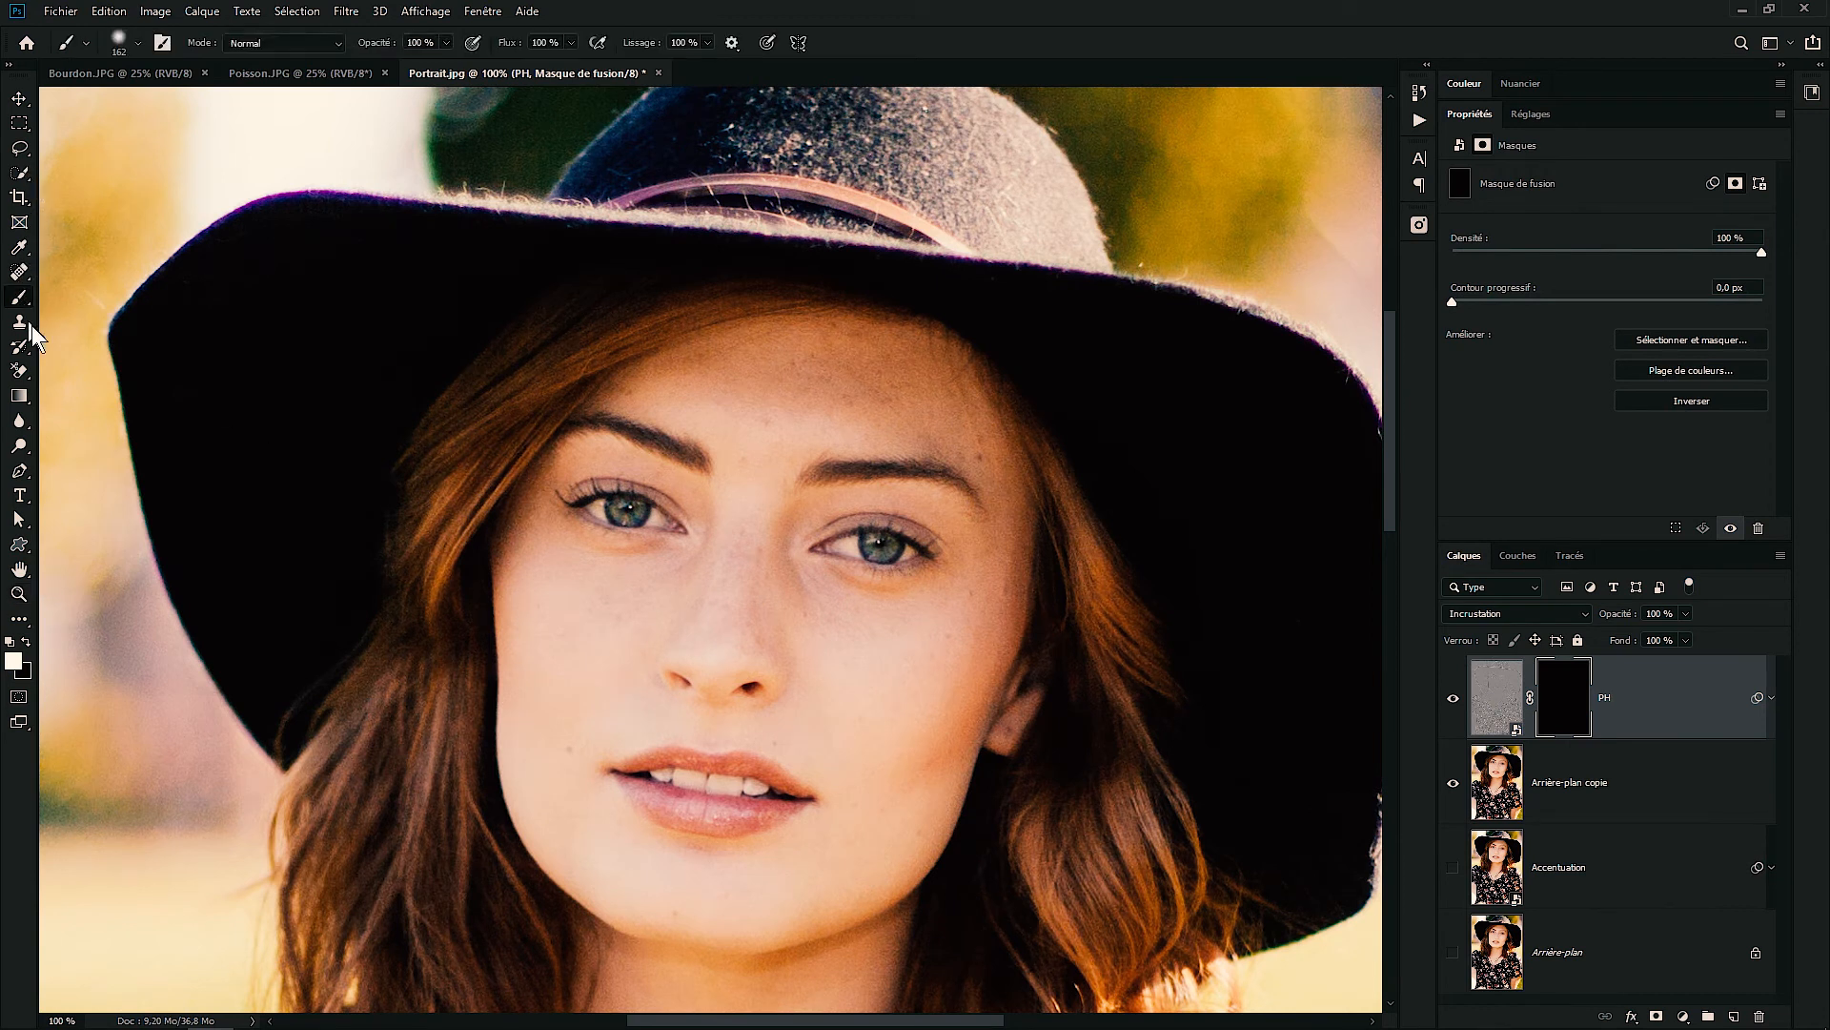
pyautogui.keyDown('ctrl'); pyautogui.keyDown('alt'); pyautogui.rightClick(662, 498); pyautogui.keyUp('alt'); pyautogui.keyUp('ctrl')
pyautogui.moveTo(638, 503); pyautogui.dragTo(615, 506)
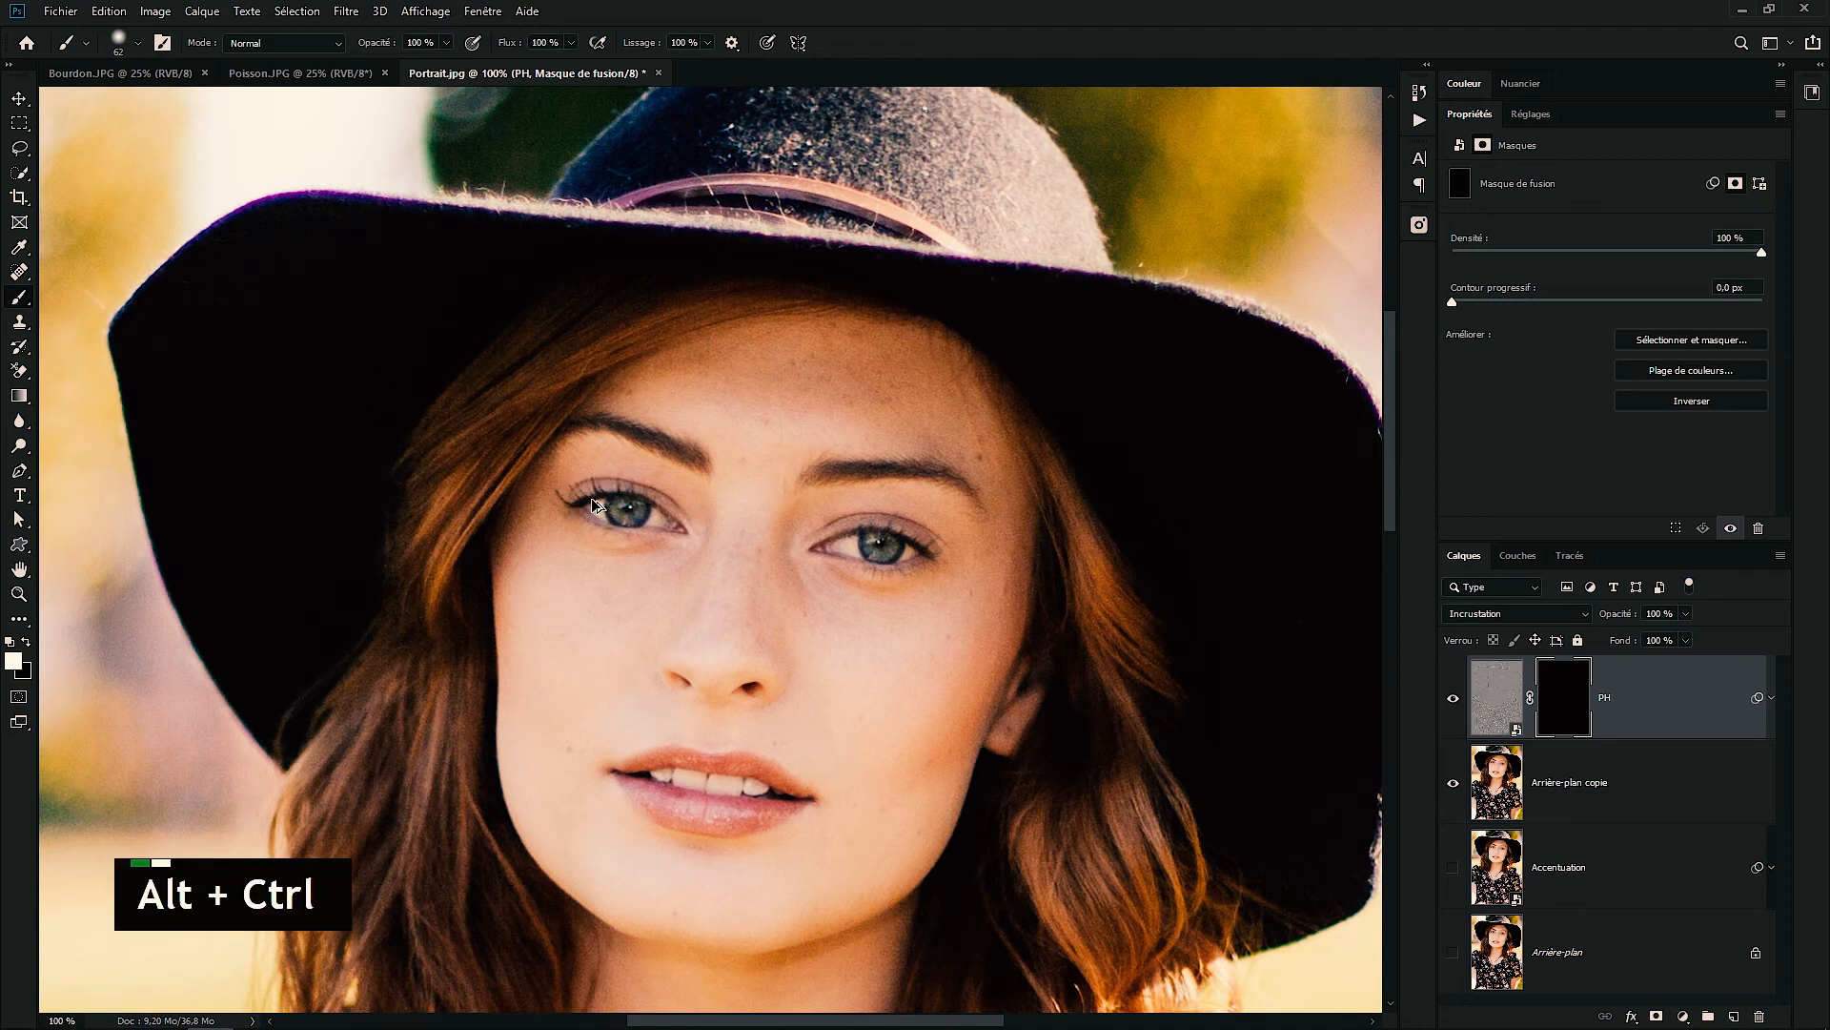
pyautogui.moveTo(592, 498); pyautogui.dragTo(597, 502)
pyautogui.moveTo(563, 313)
pyautogui.mouseDown()
pyautogui.moveTo(560, 654)
pyautogui.moveTo(613, 408)
pyautogui.moveTo(597, 544)
pyautogui.moveTo(644, 538)
pyautogui.moveTo(601, 531)
pyautogui.moveTo(592, 306)
pyautogui.moveTo(353, 405)
pyautogui.moveTo(370, 403)
pyautogui.mouseUp()
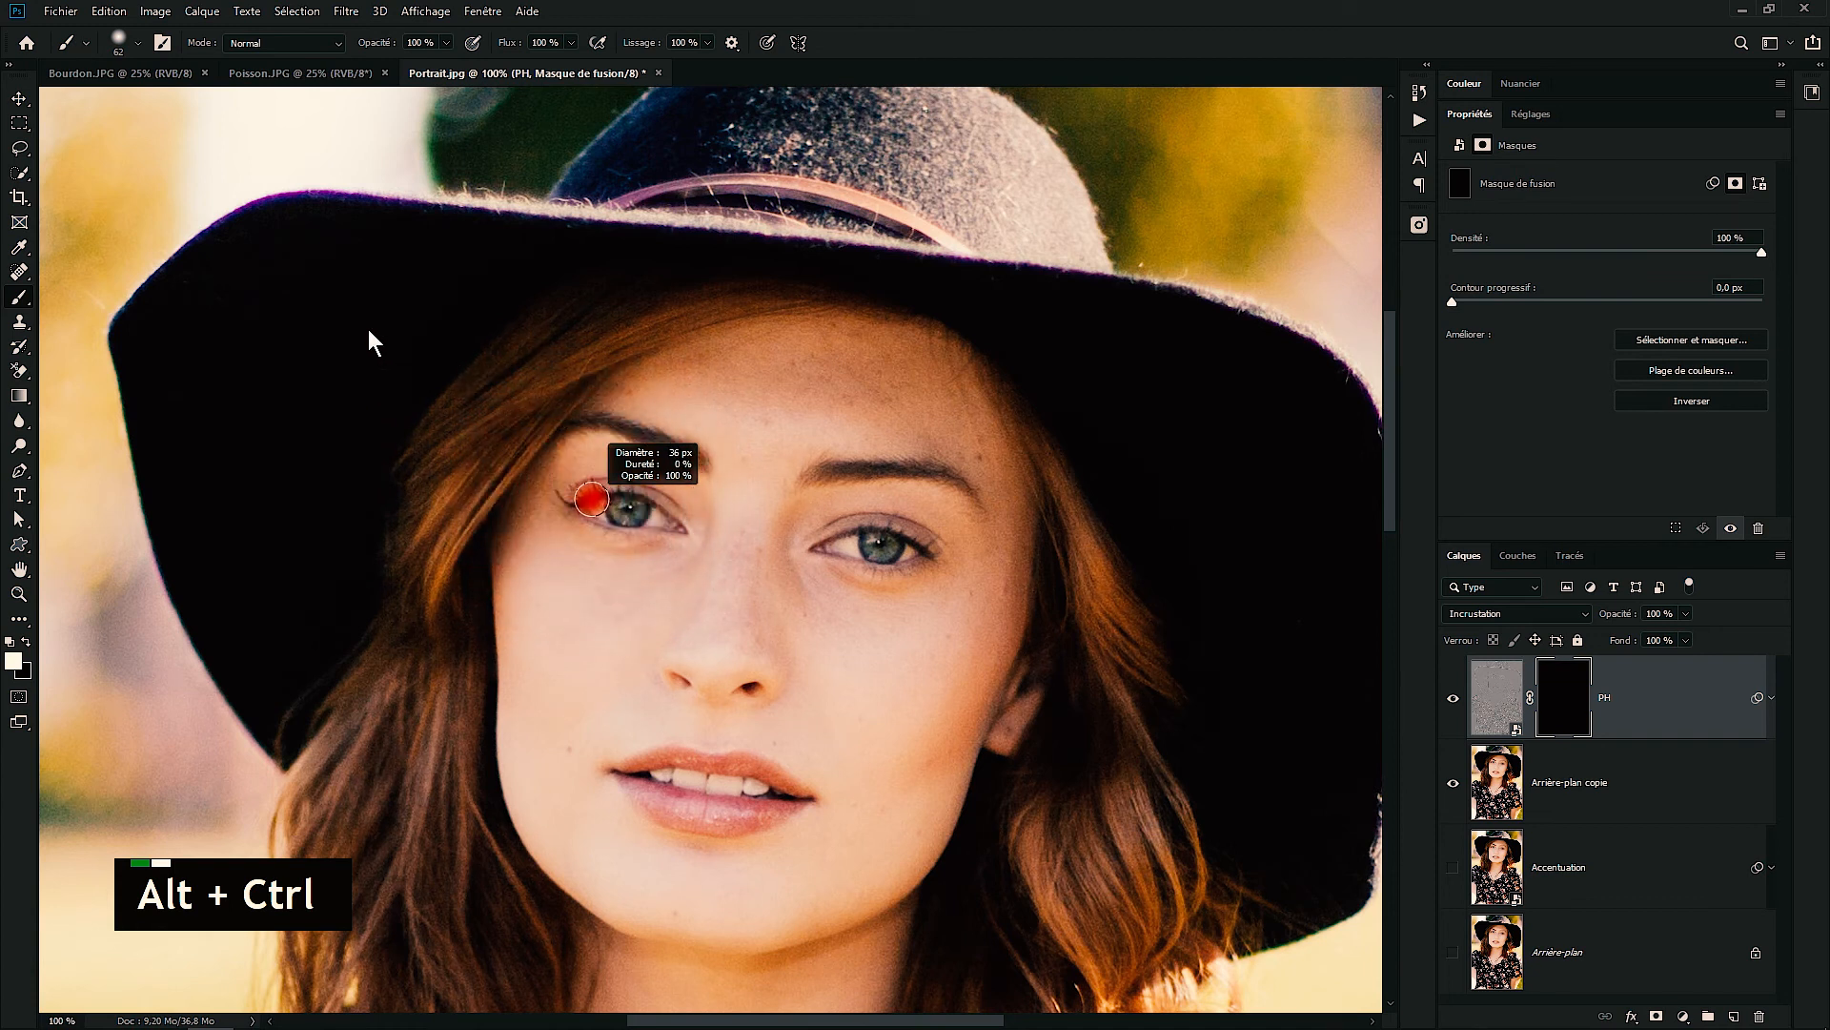
pyautogui.moveTo(369, 330); pyautogui.dragTo(375, 330)
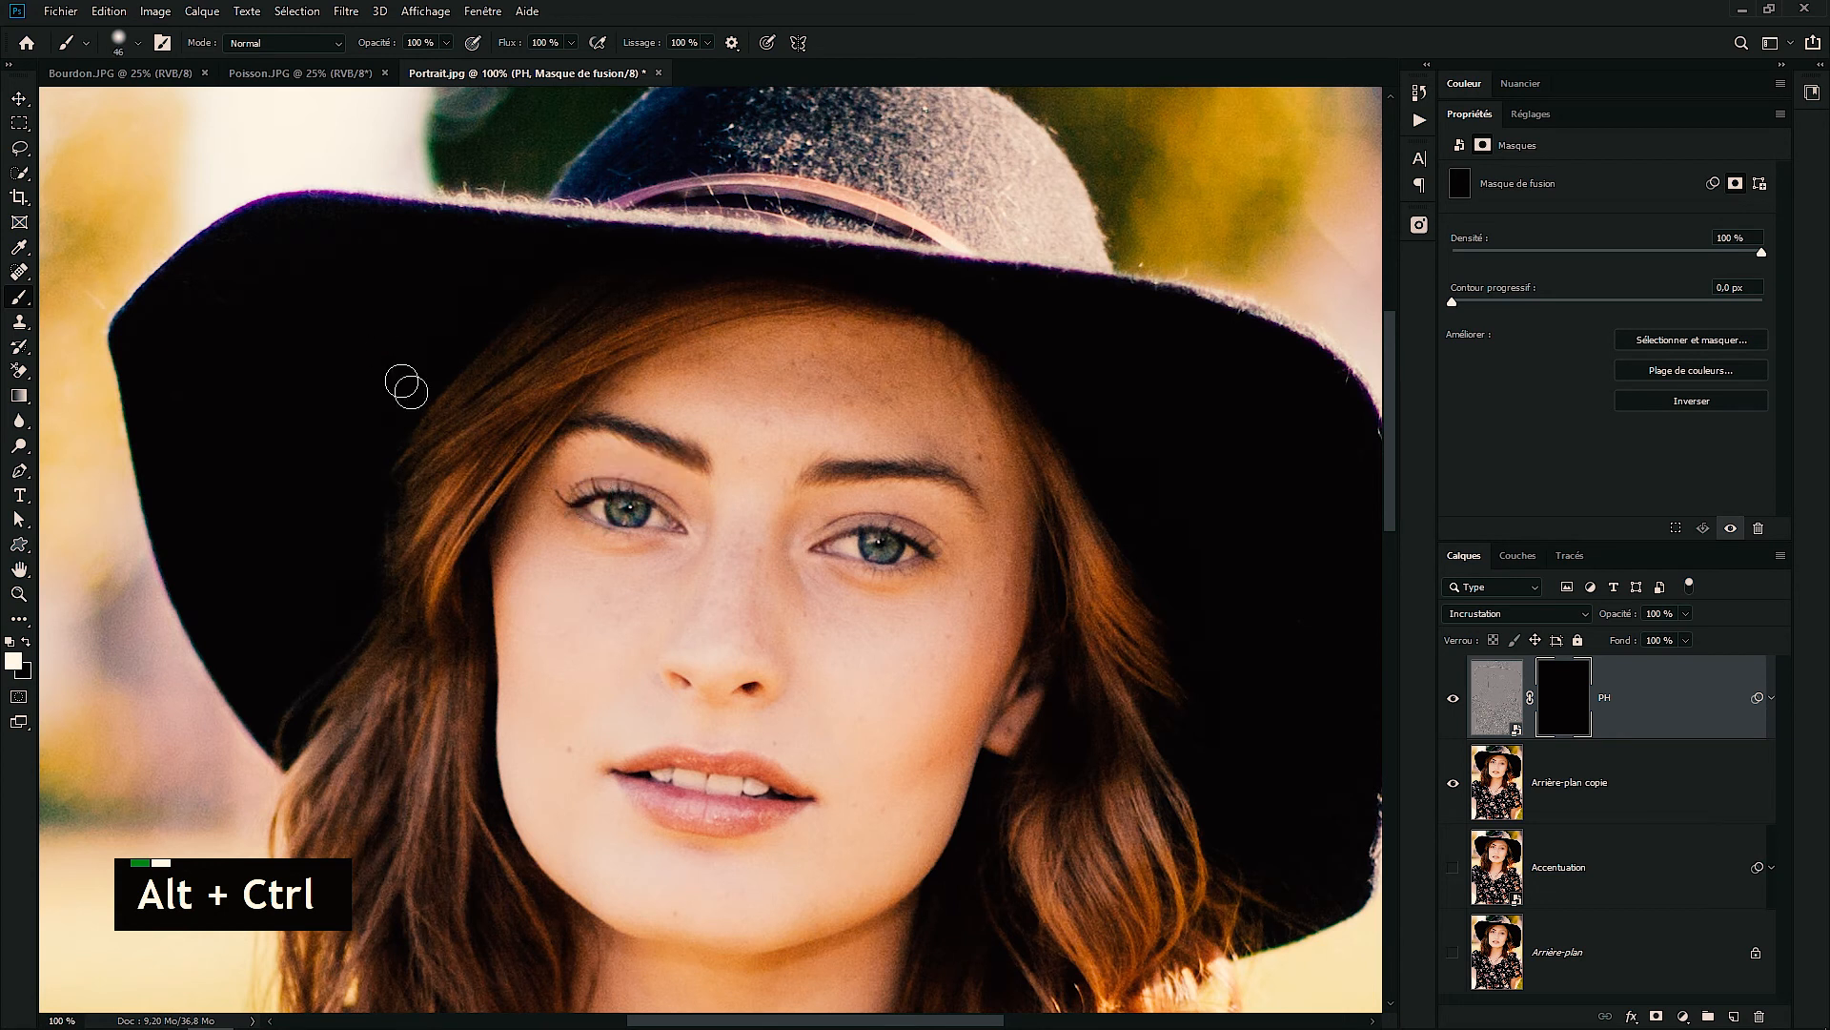
pyautogui.moveTo(583, 497)
pyautogui.mouseDown()
pyautogui.moveTo(670, 520)
pyautogui.moveTo(632, 520)
pyautogui.mouseUp()
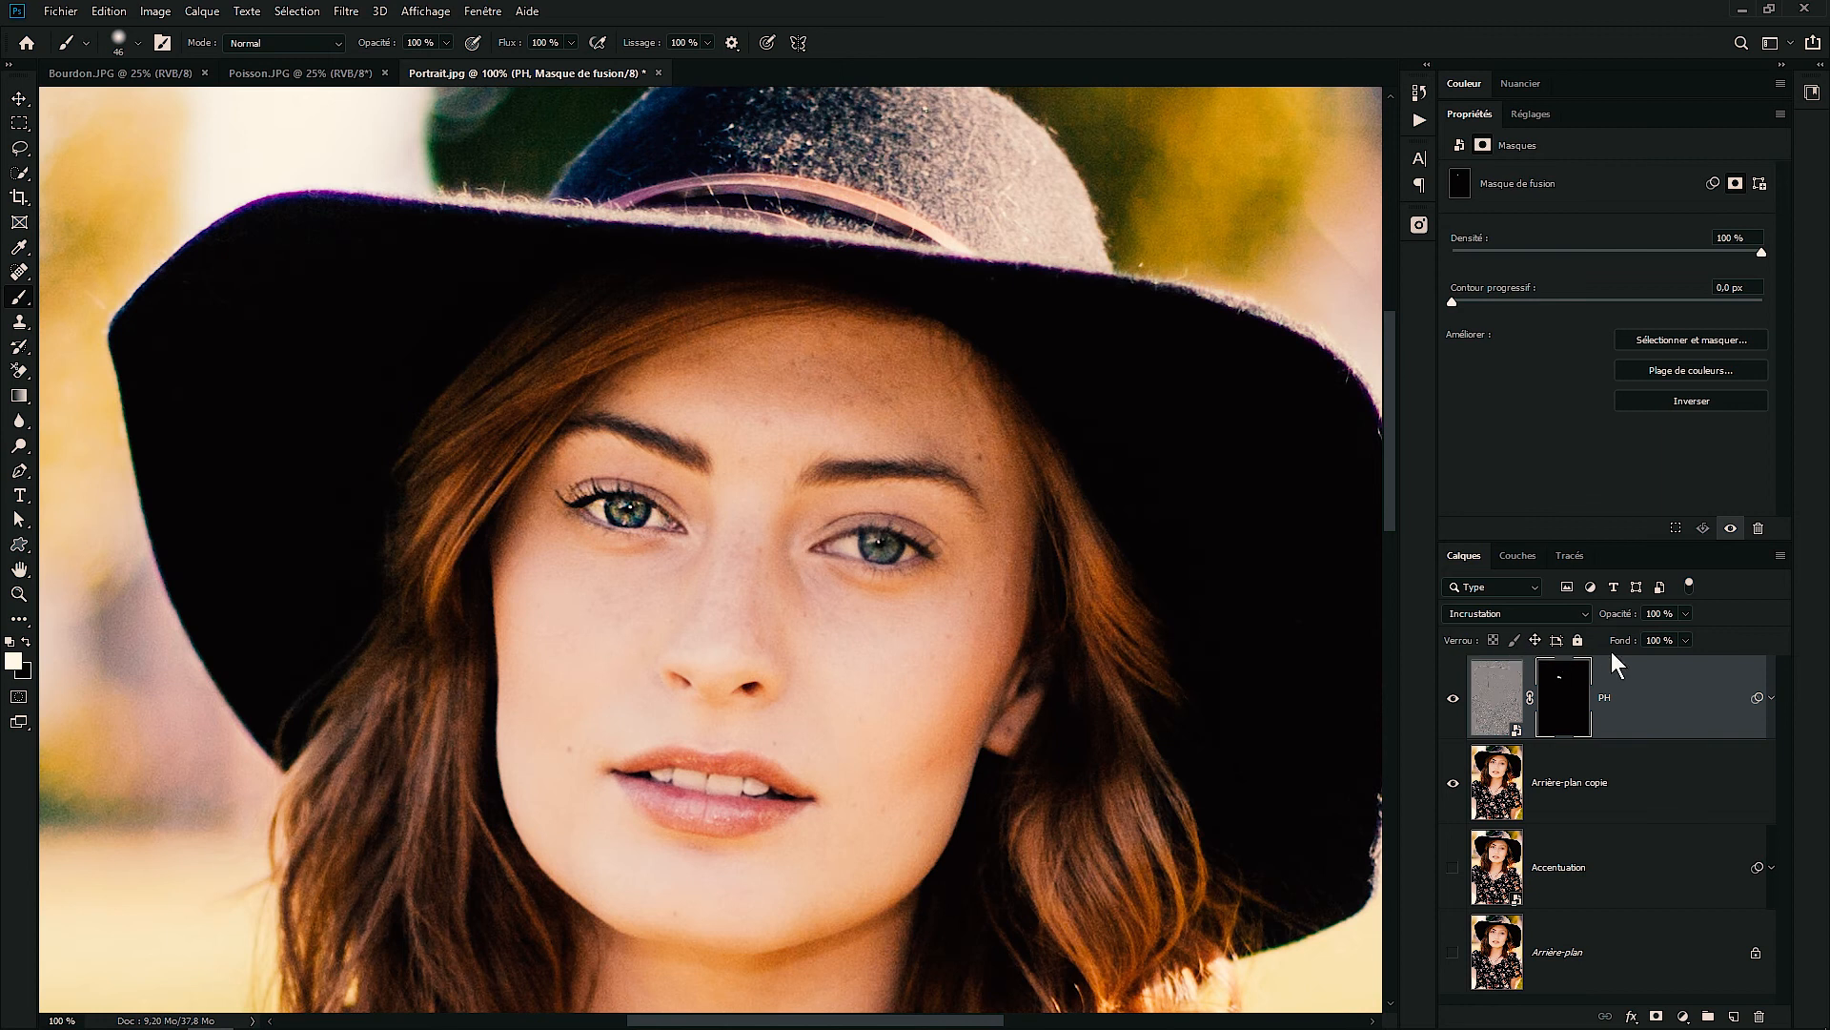
# Paint white on the PH mask over the other eye, the eyebrows, the nose, the lips and the outline of the lower face
pyautogui.moveTo(832, 546)
pyautogui.mouseDown()
pyautogui.moveTo(905, 540)
pyautogui.moveTo(914, 557)
pyautogui.mouseUp()
pyautogui.moveTo(711, 470); pyautogui.dragTo(586, 426)
pyautogui.moveTo(760, 693)
pyautogui.mouseDown()
pyautogui.moveTo(629, 782)
pyautogui.moveTo(738, 775)
pyautogui.moveTo(653, 787)
pyautogui.moveTo(718, 826)
pyautogui.moveTo(743, 799)
pyautogui.moveTo(645, 783)
pyautogui.moveTo(699, 818)
pyautogui.mouseUp()
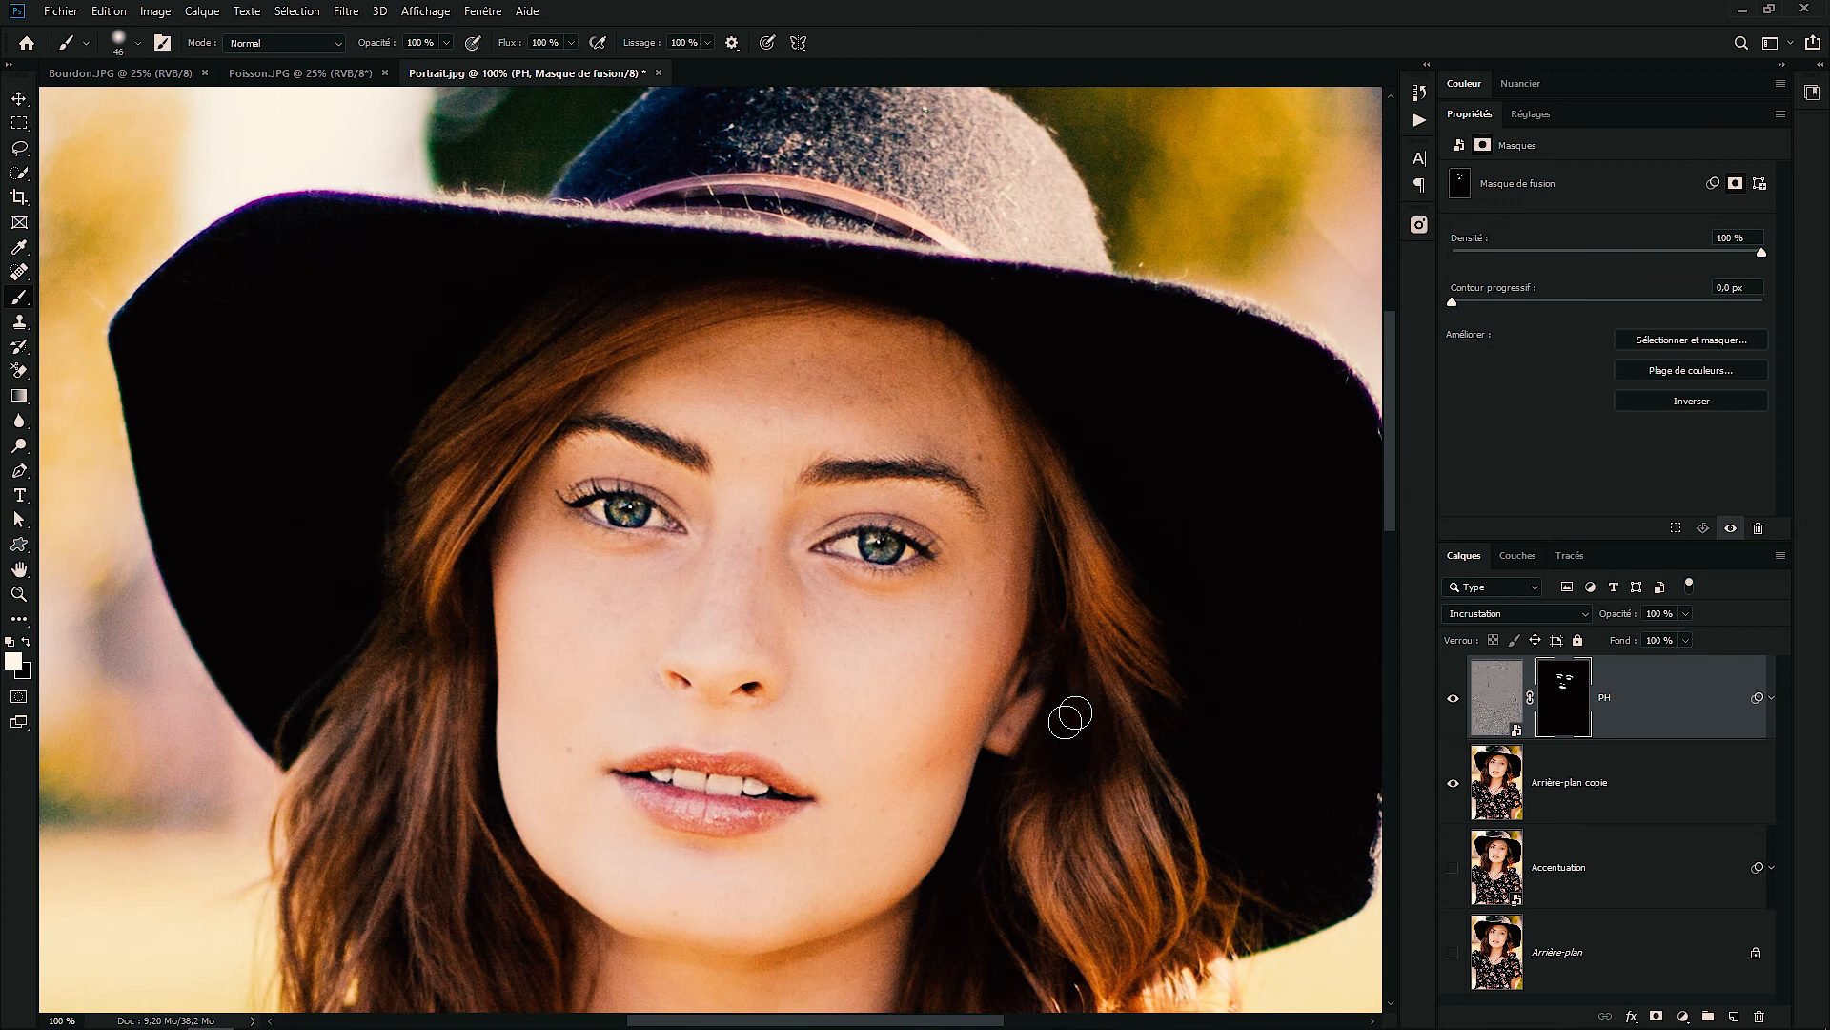
pyautogui.moveTo(511, 814)
pyautogui.mouseDown()
pyautogui.moveTo(621, 907)
pyautogui.moveTo(801, 935)
pyautogui.moveTo(965, 808)
pyautogui.mouseUp()
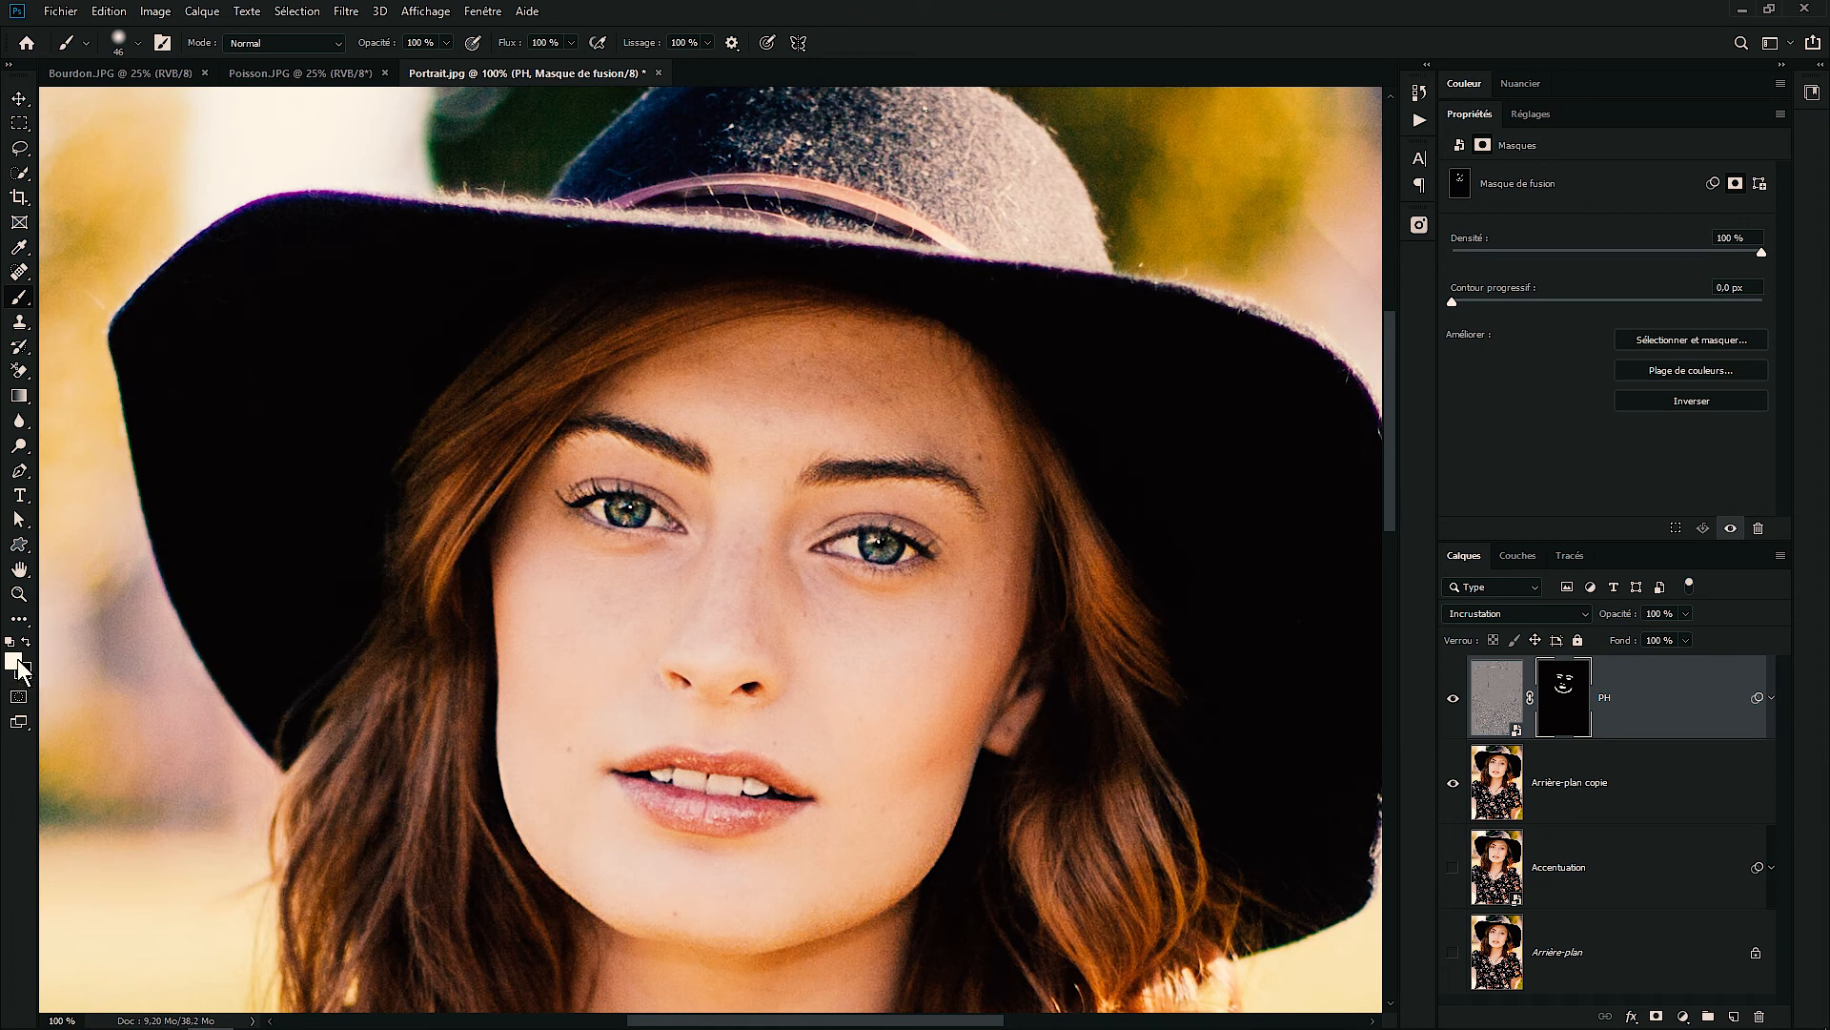
# Paint the hair around the face and down to the shoulders white on the PH mask, using a larger brush at 35% opacity
pyautogui.moveTo(374, 43); pyautogui.dragTo(299, 63)
pyautogui.keyDown('ctrl'); pyautogui.keyDown('alt'); pyautogui.rightClick(447, 394); pyautogui.keyUp('alt'); pyautogui.keyUp('ctrl')
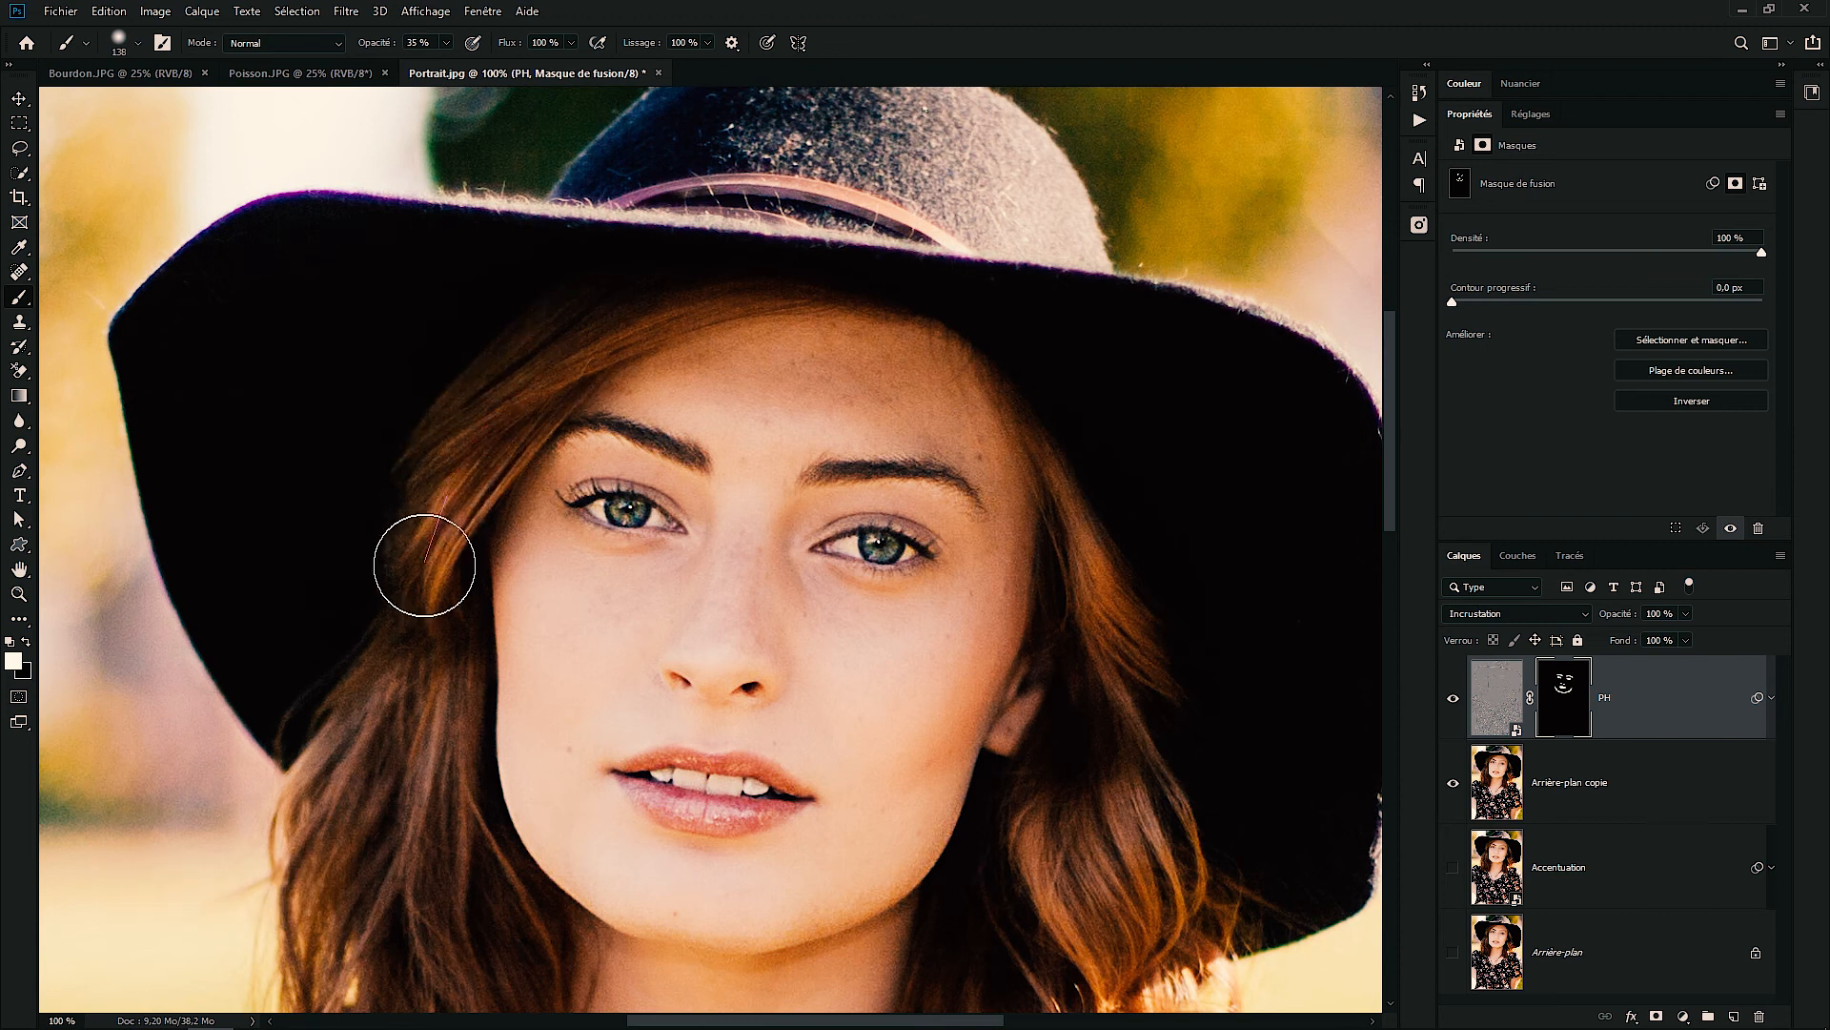
pyautogui.moveTo(485, 921); pyautogui.dragTo(347, 784)
pyautogui.moveTo(1013, 470)
pyautogui.mouseDown()
pyautogui.moveTo(1096, 601)
pyautogui.moveTo(1211, 959)
pyautogui.moveTo(993, 960)
pyautogui.mouseUp()
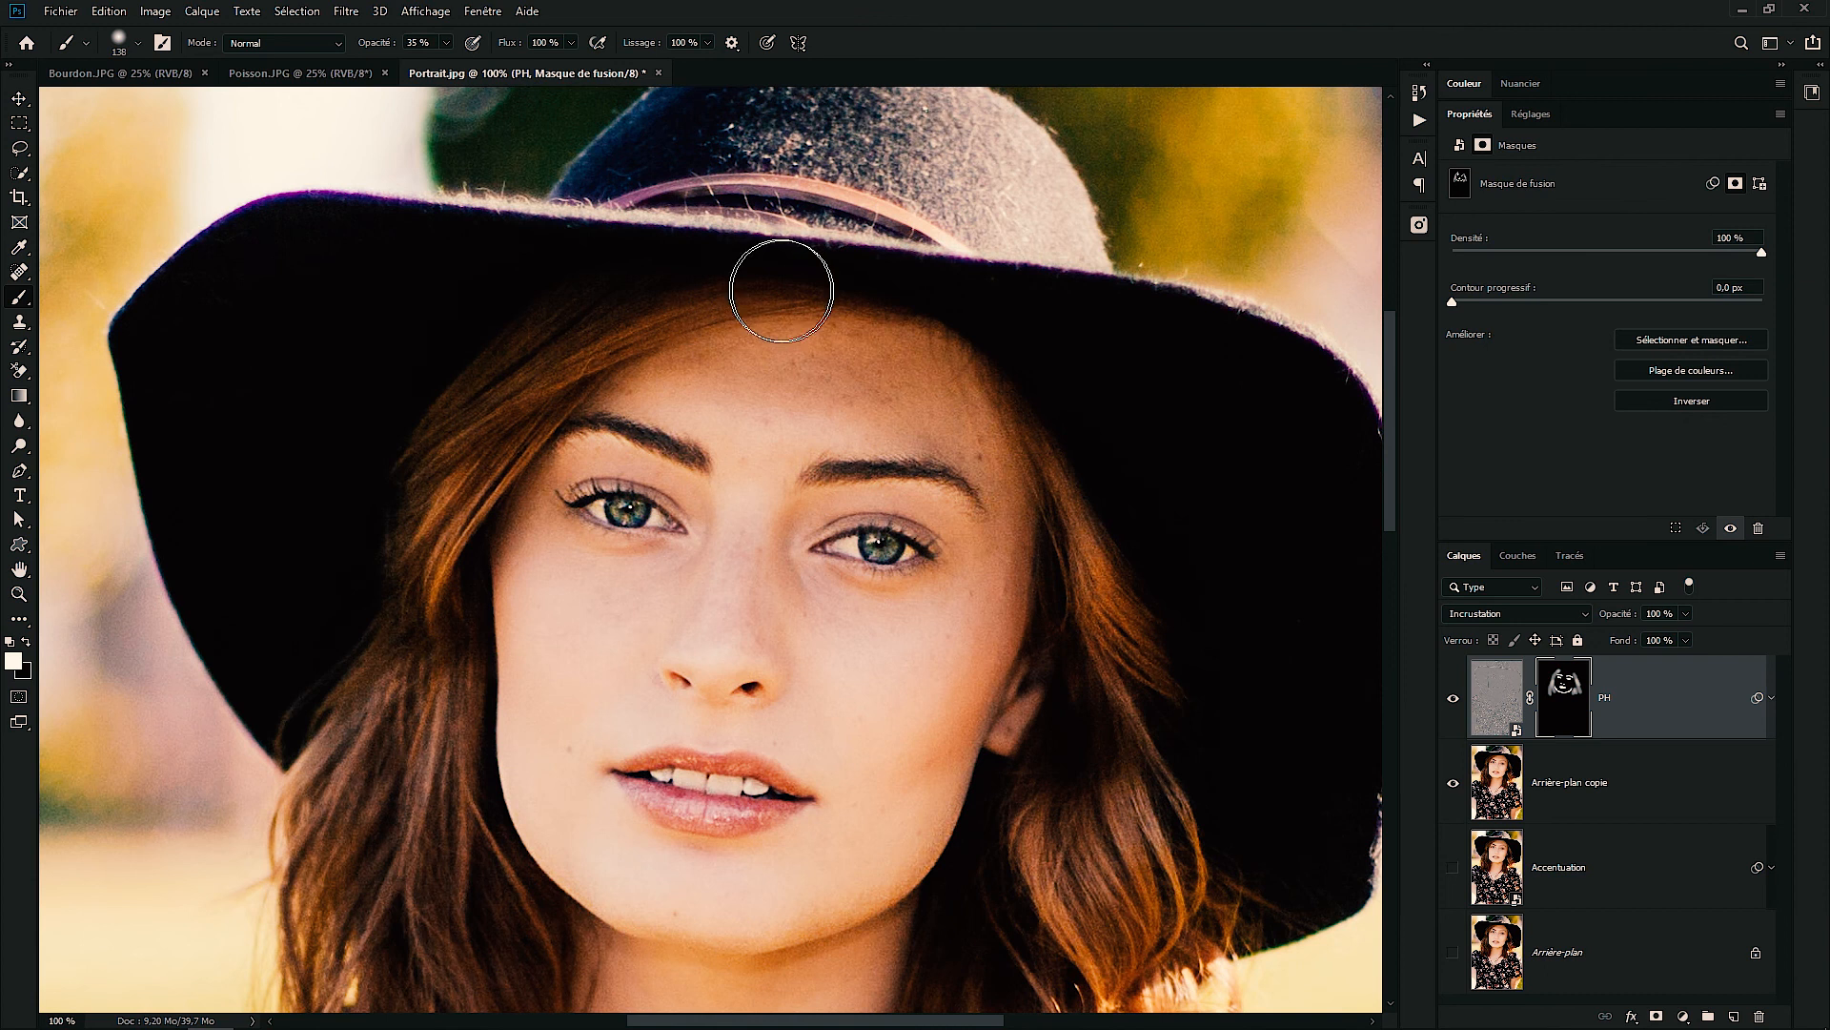
pyautogui.moveTo(857, 504); pyautogui.dragTo(824, 303)
pyautogui.moveTo(377, 614); pyautogui.dragTo(511, 204)
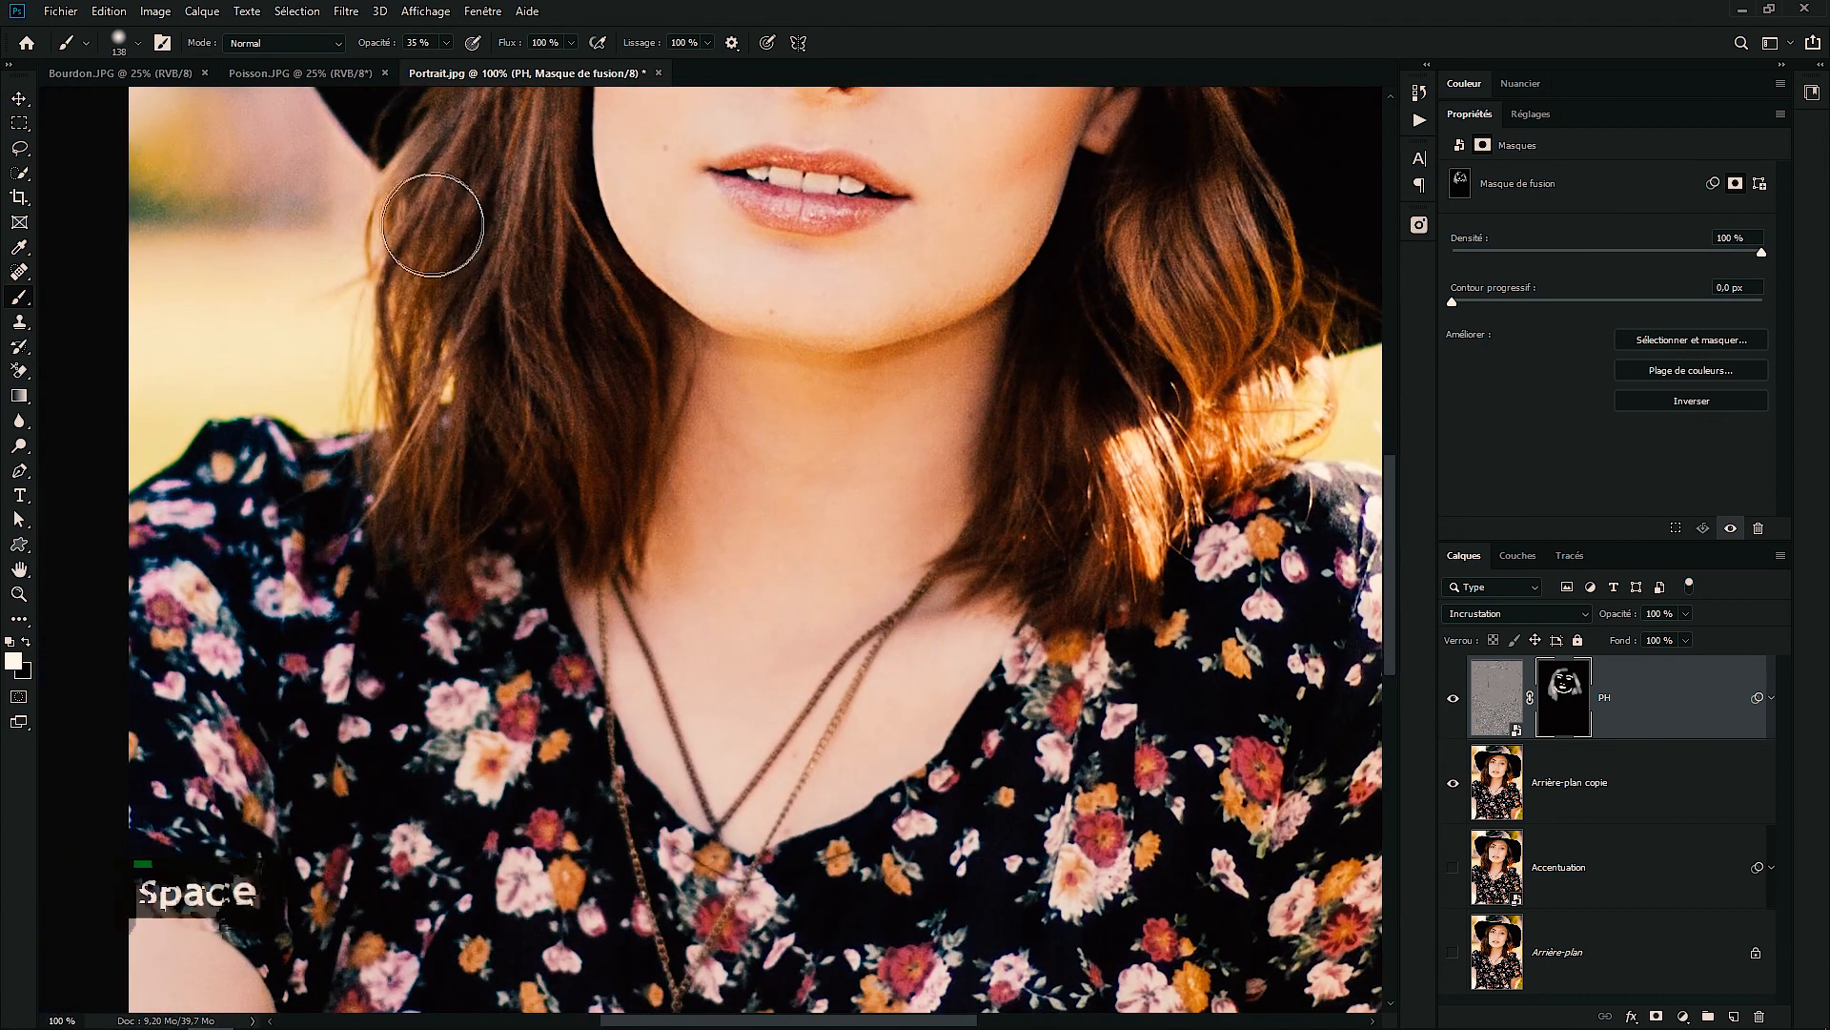
pyautogui.moveTo(1003, 383)
pyautogui.mouseDown()
pyautogui.moveTo(973, 816)
pyautogui.moveTo(1112, 679)
pyautogui.mouseUp()
# Compare the whole portrait with only the Accentuation layer shown and with the masked PH layer over the background copy
pyautogui.hotkey('ctrl', '0')
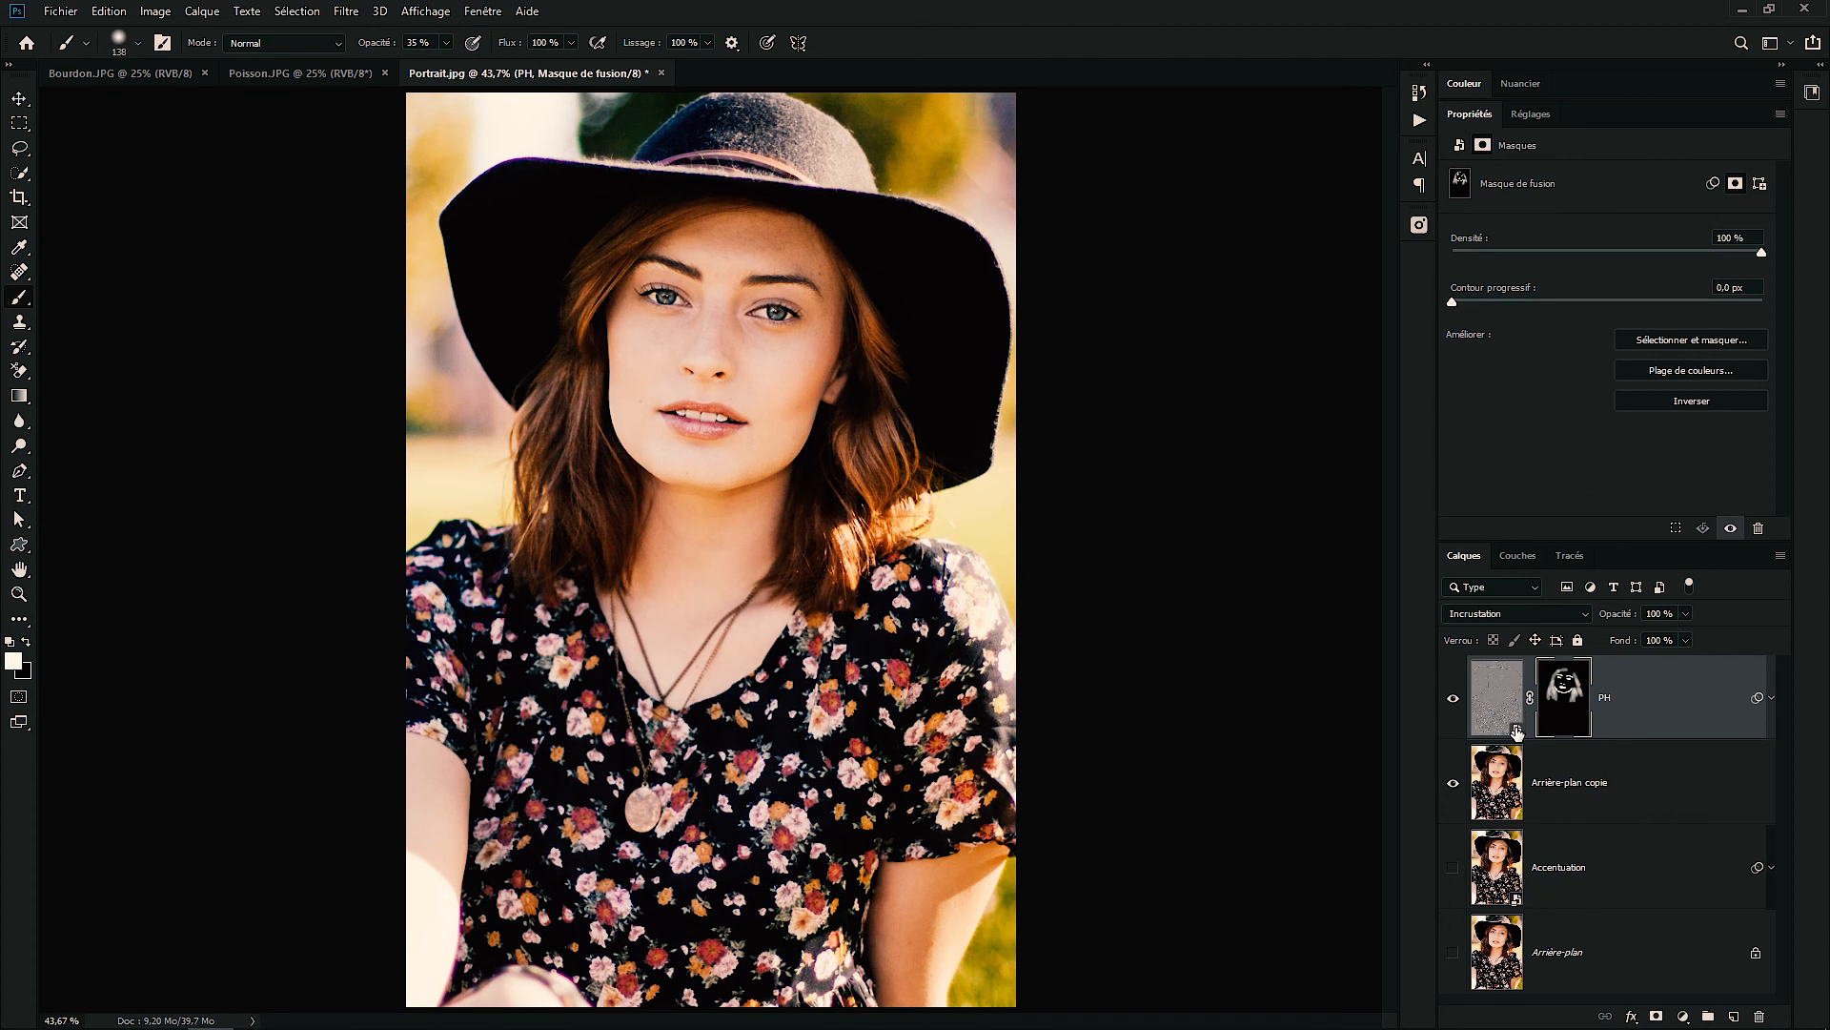
pyautogui.press('alt')
pyautogui.keyDown('alt'); pyautogui.click(1453, 869); pyautogui.keyUp('alt')
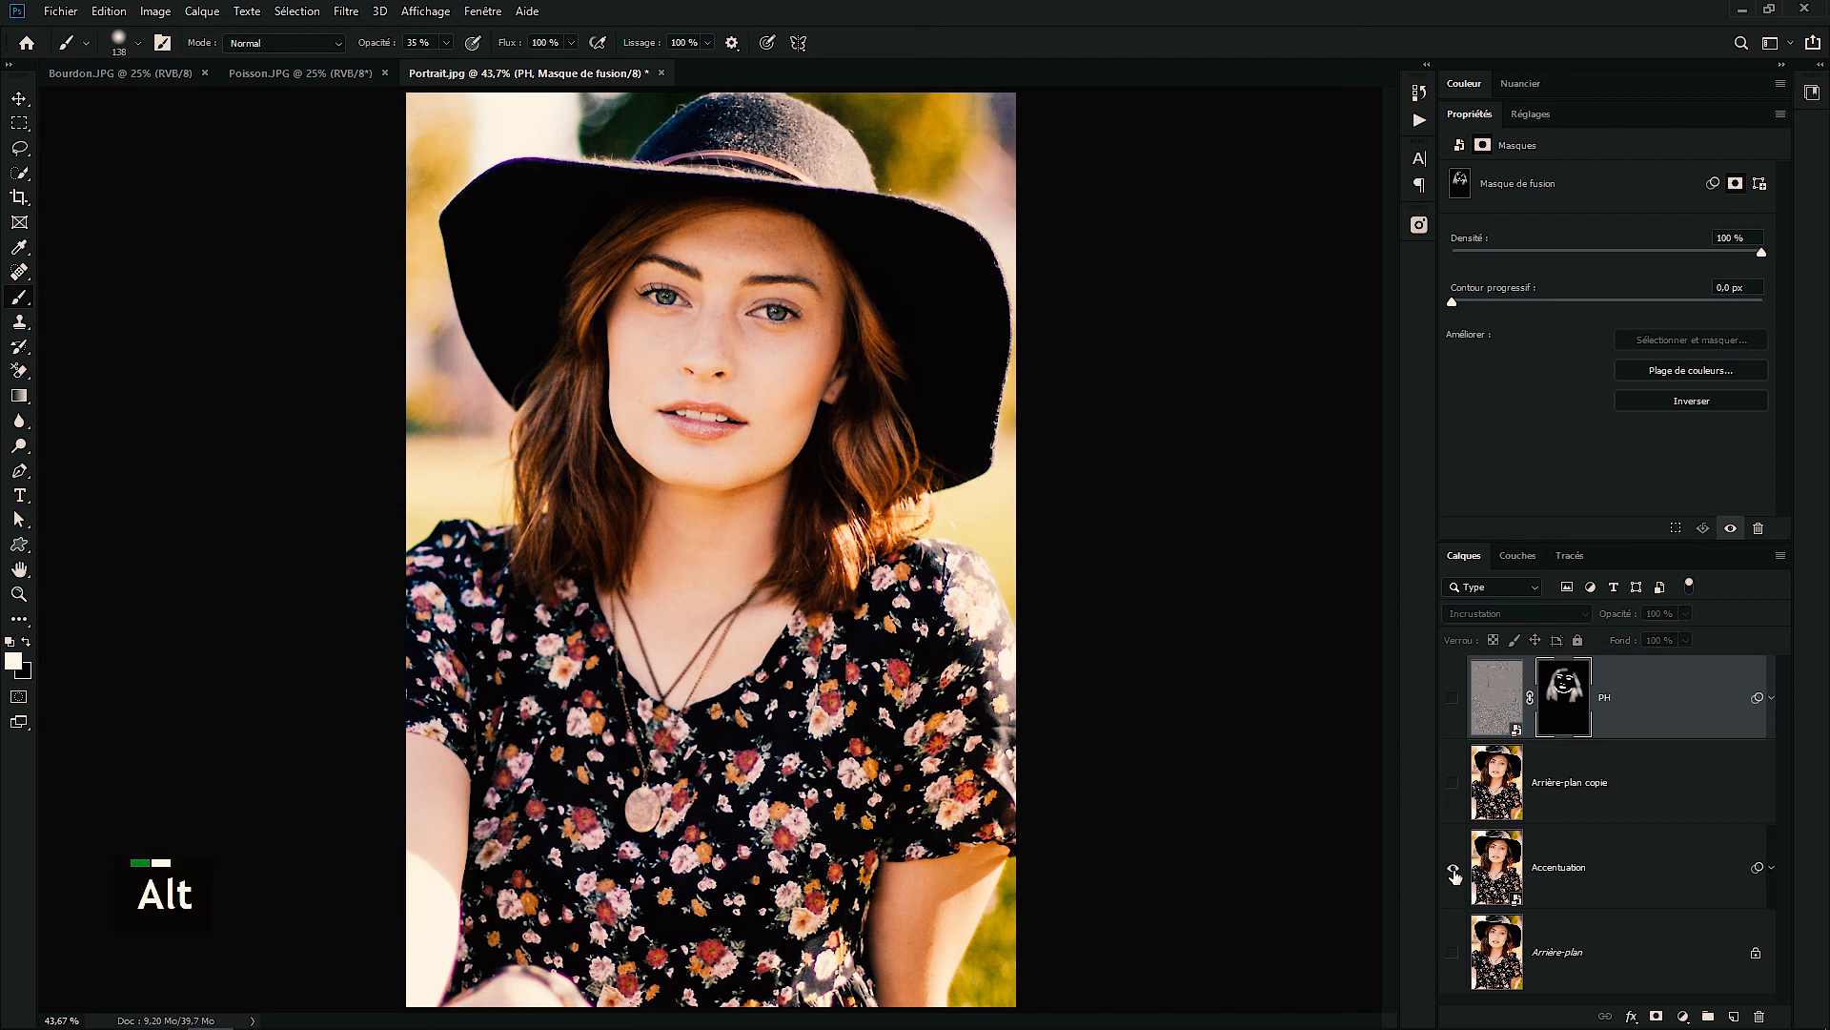
pyautogui.press('alt')
pyautogui.keyDown('alt'); pyautogui.click(1453, 870); pyautogui.keyUp('alt')
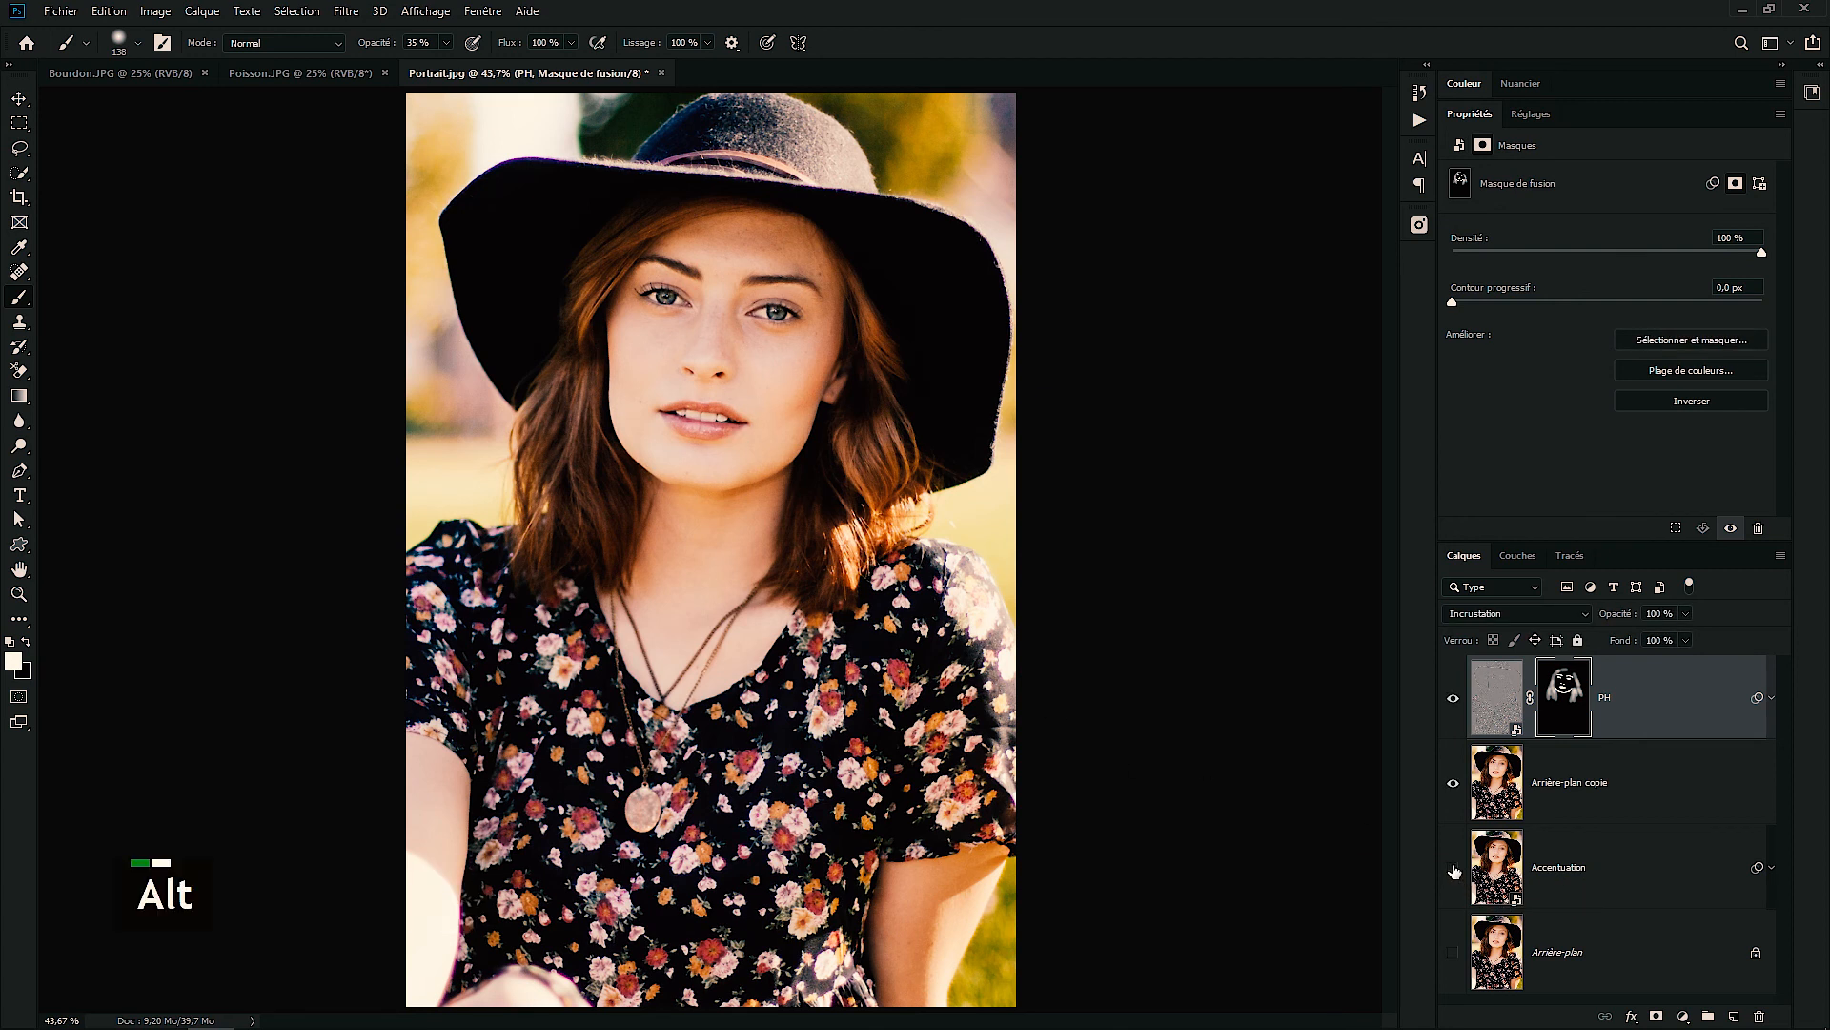
pyautogui.keyDown('alt'); pyautogui.click(1454, 871); pyautogui.keyUp('alt')
pyautogui.keyDown('alt'); pyautogui.click(1454, 872); pyautogui.keyUp('alt')
# Compare the face at 100% between the Accentuation layer alone and the masked PH layer over the background copy
pyautogui.doubleClick(19, 595)
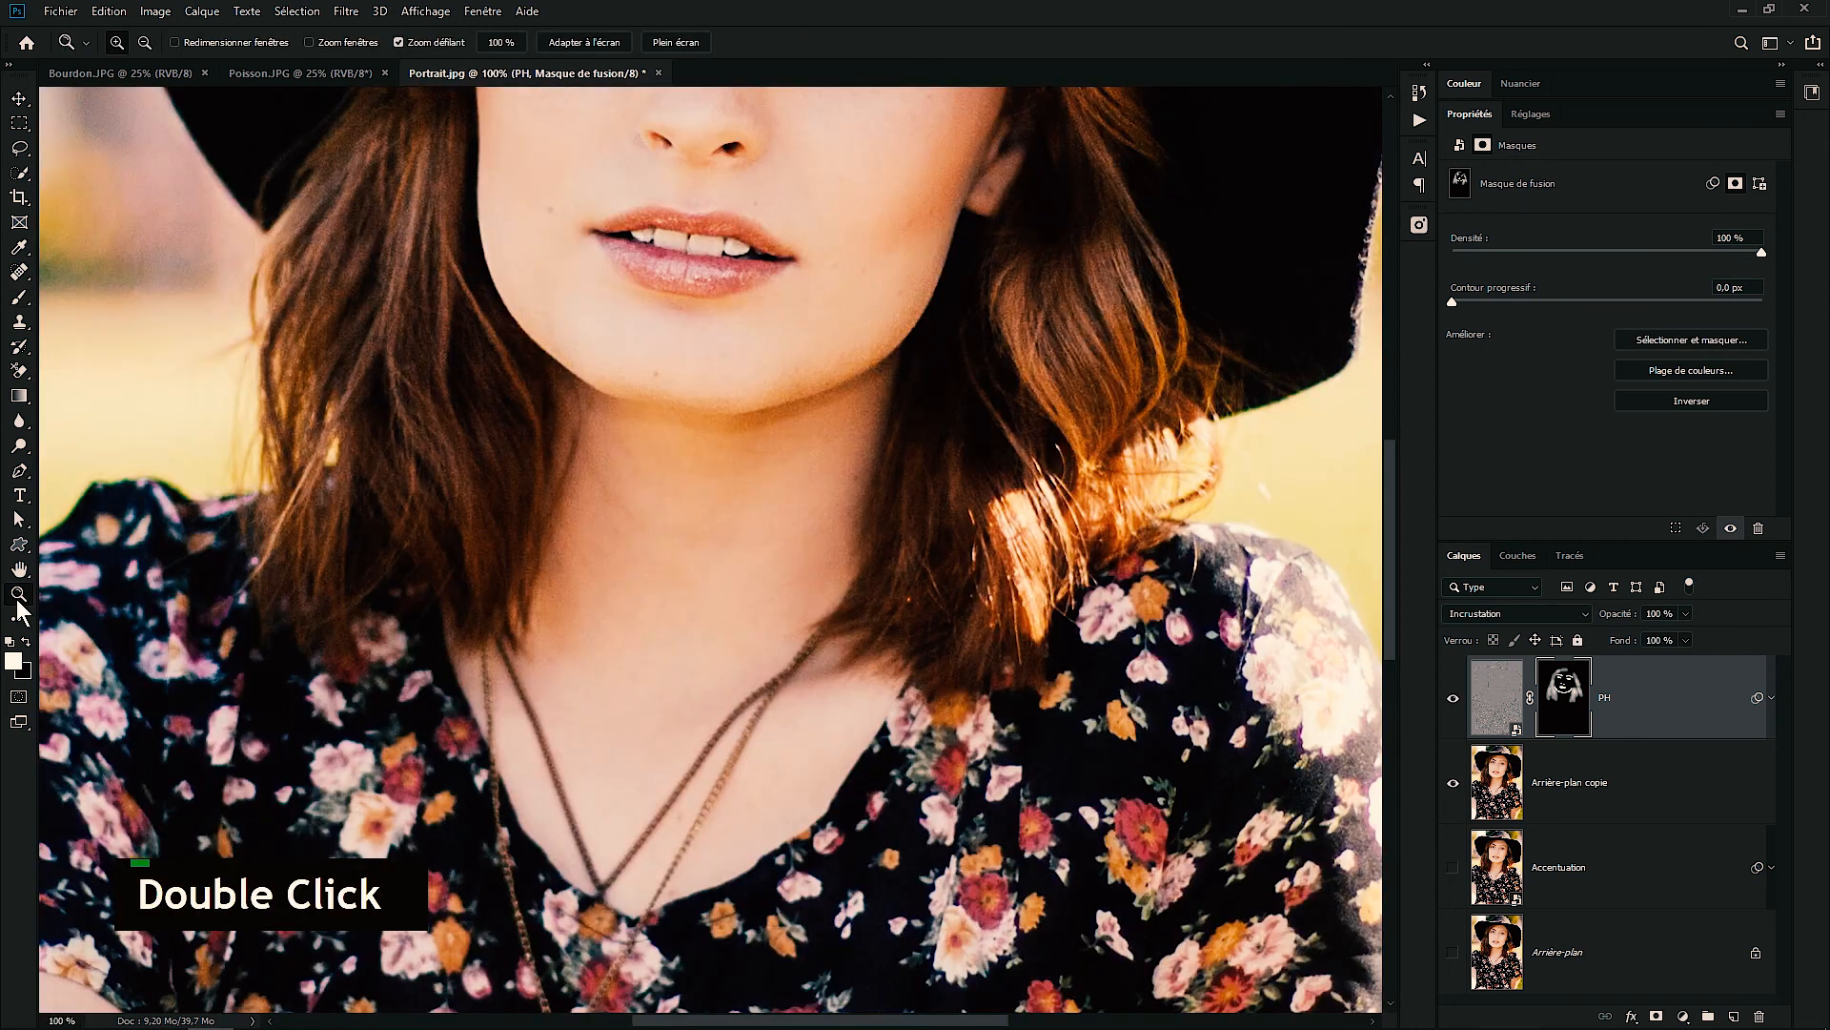
pyautogui.press('space')
pyautogui.moveTo(776, 498); pyautogui.dragTo(759, 933)
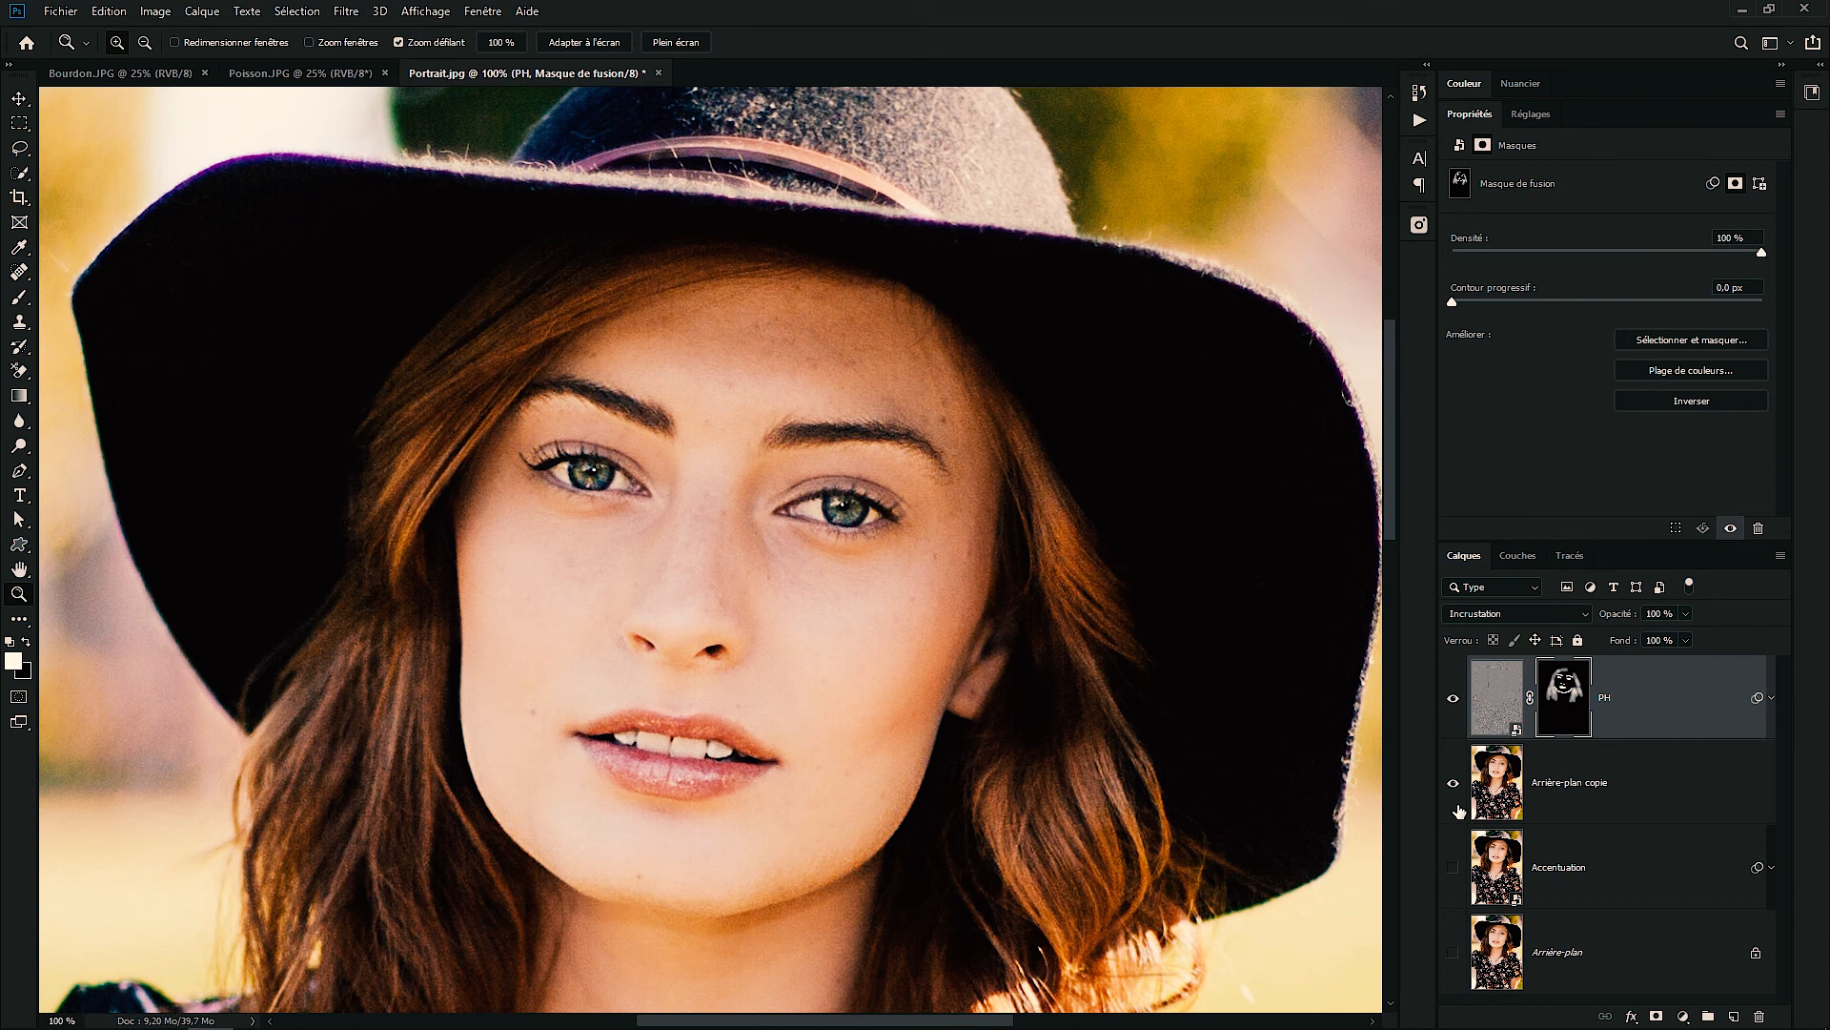
pyautogui.keyDown('alt'); pyautogui.click(1453, 869); pyautogui.keyUp('alt')
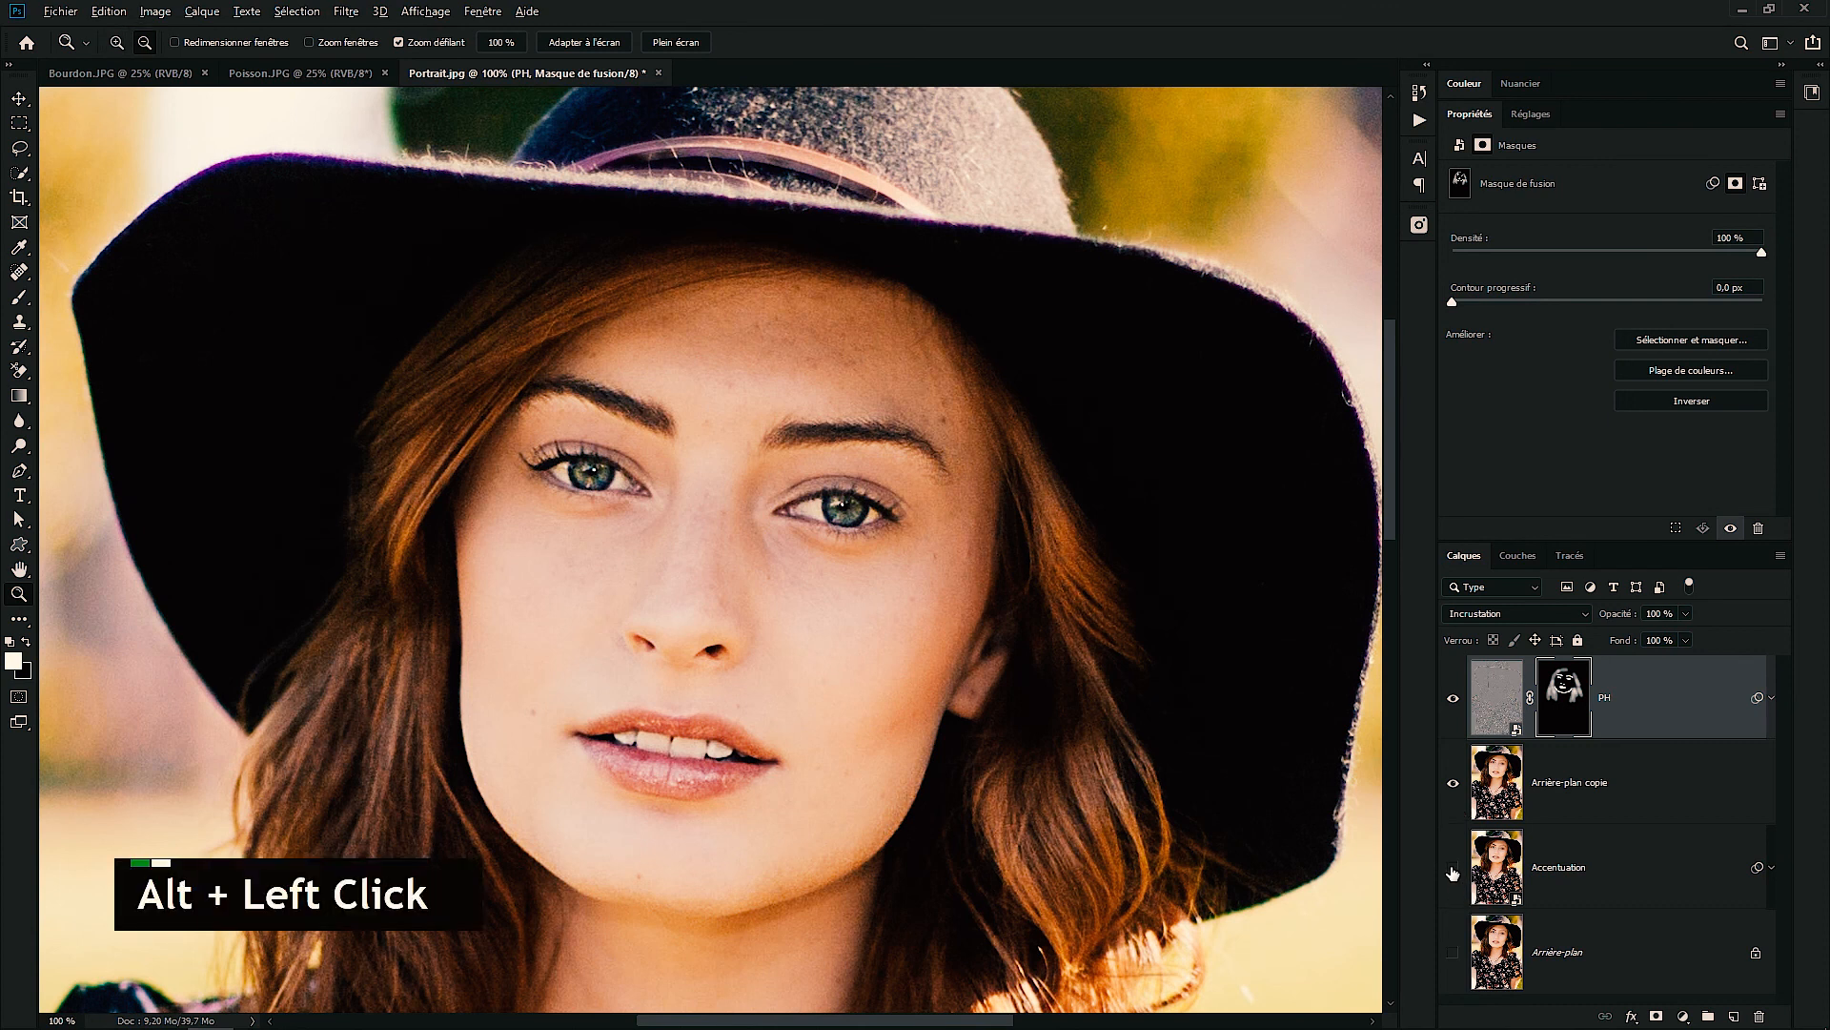
pyautogui.keyDown('alt'); pyautogui.click(1453, 869); pyautogui.keyUp('alt')
pyautogui.keyDown('alt'); pyautogui.click(1453, 870); pyautogui.keyUp('alt')
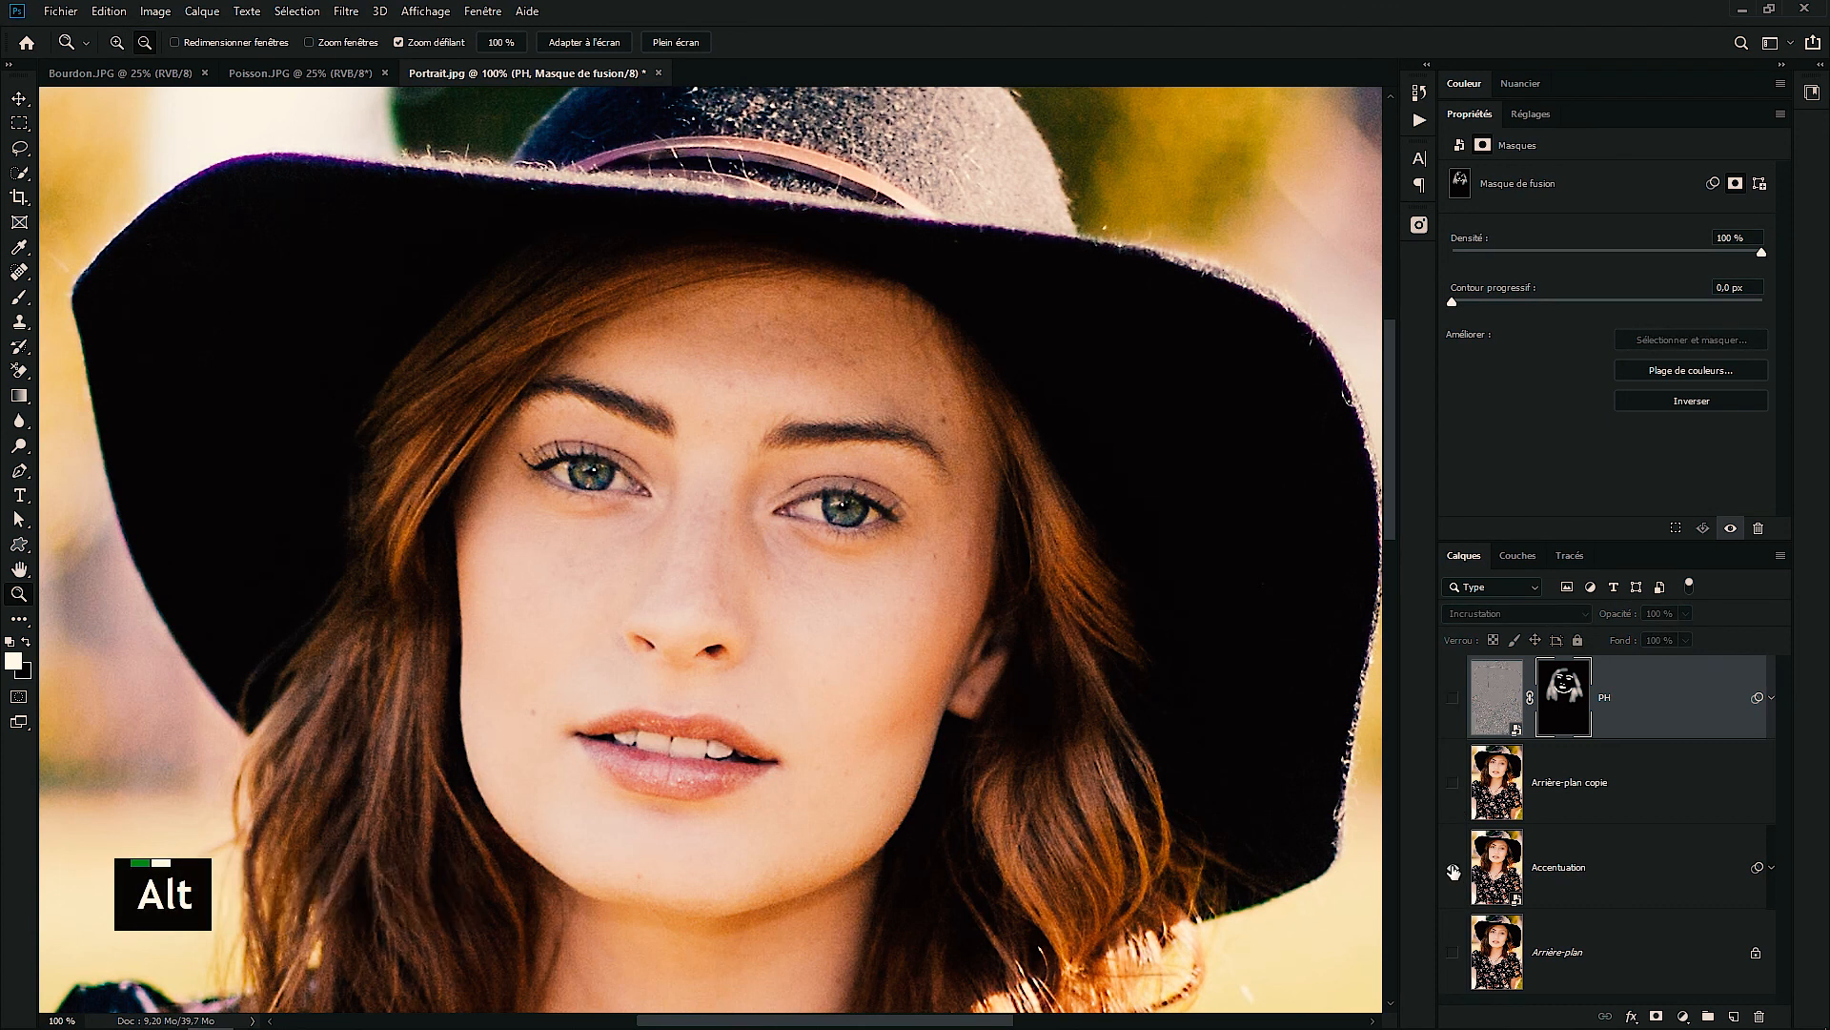
pyautogui.keyDown('alt'); pyautogui.click(1453, 869); pyautogui.keyUp('alt')
pyautogui.keyDown('alt'); pyautogui.click(1452, 869); pyautogui.keyUp('alt')
pyautogui.keyDown('alt'); pyautogui.click(1452, 870); pyautogui.keyUp('alt')
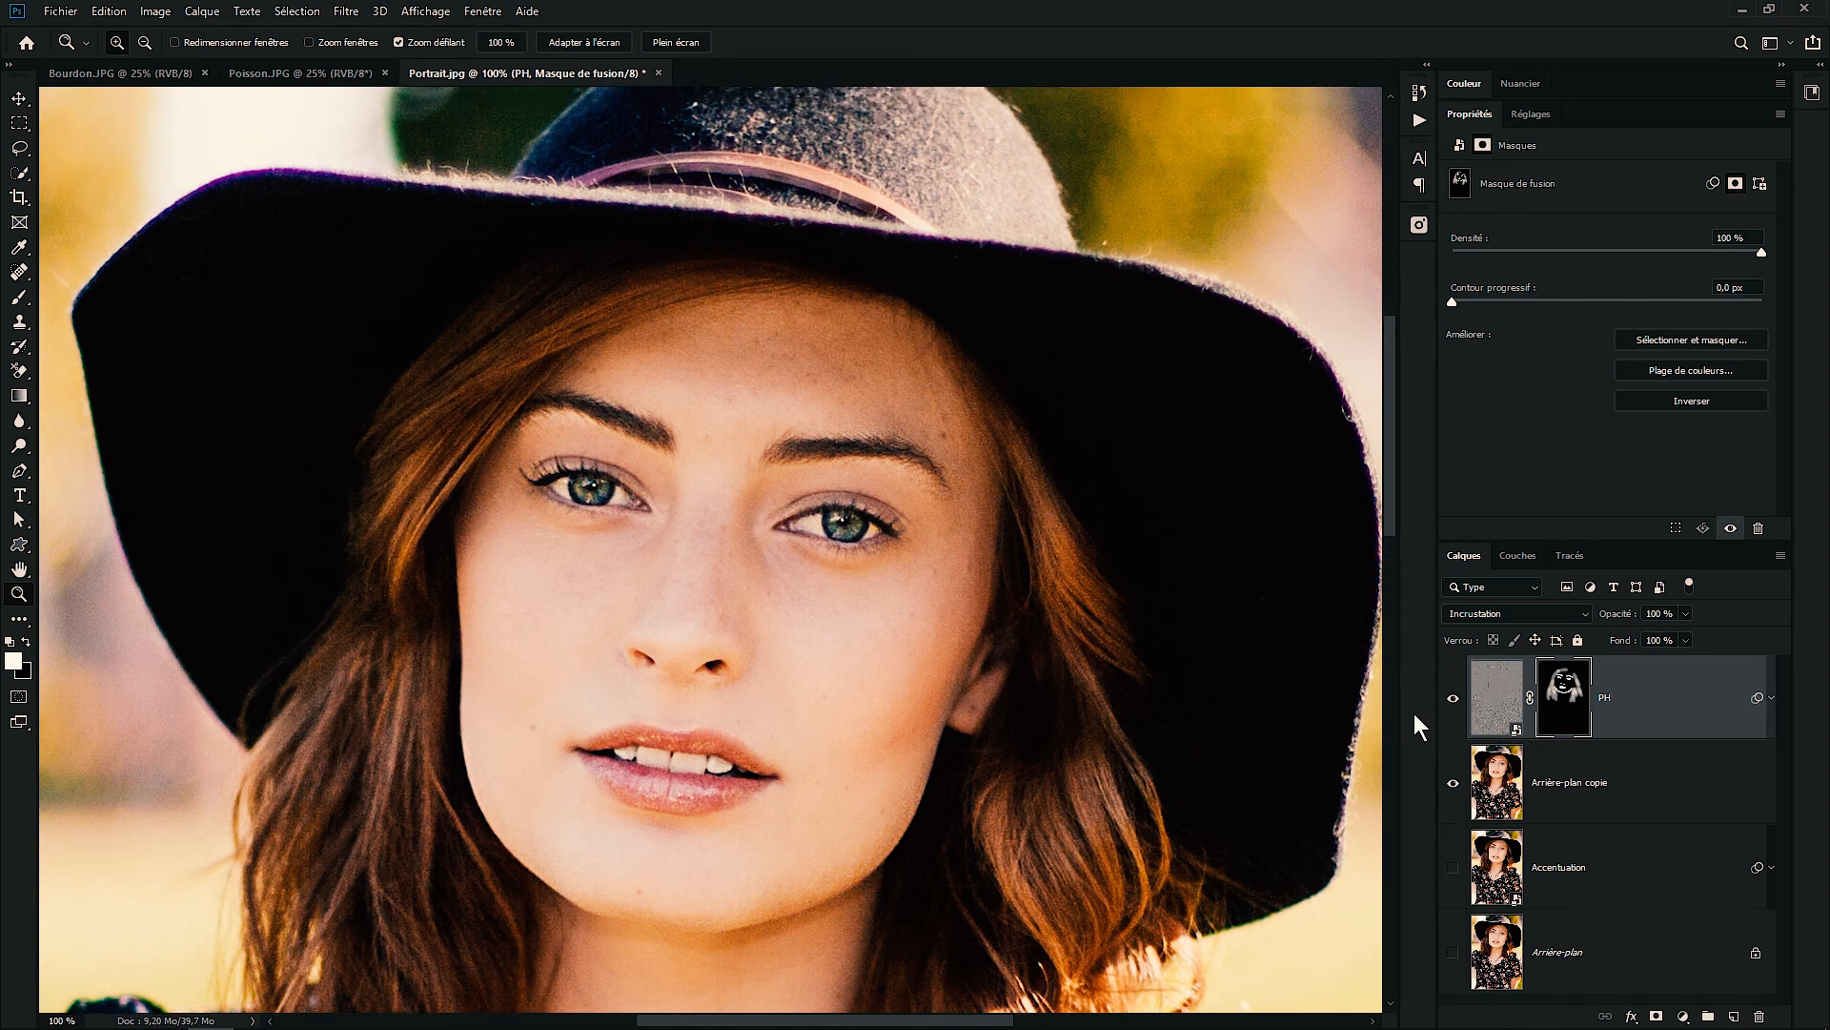
# Compare the original Arrière-plan layer alone with the masked PH layer over the background copy at 100%
pyautogui.keyDown('alt'); pyautogui.click(1453, 954); pyautogui.keyUp('alt')
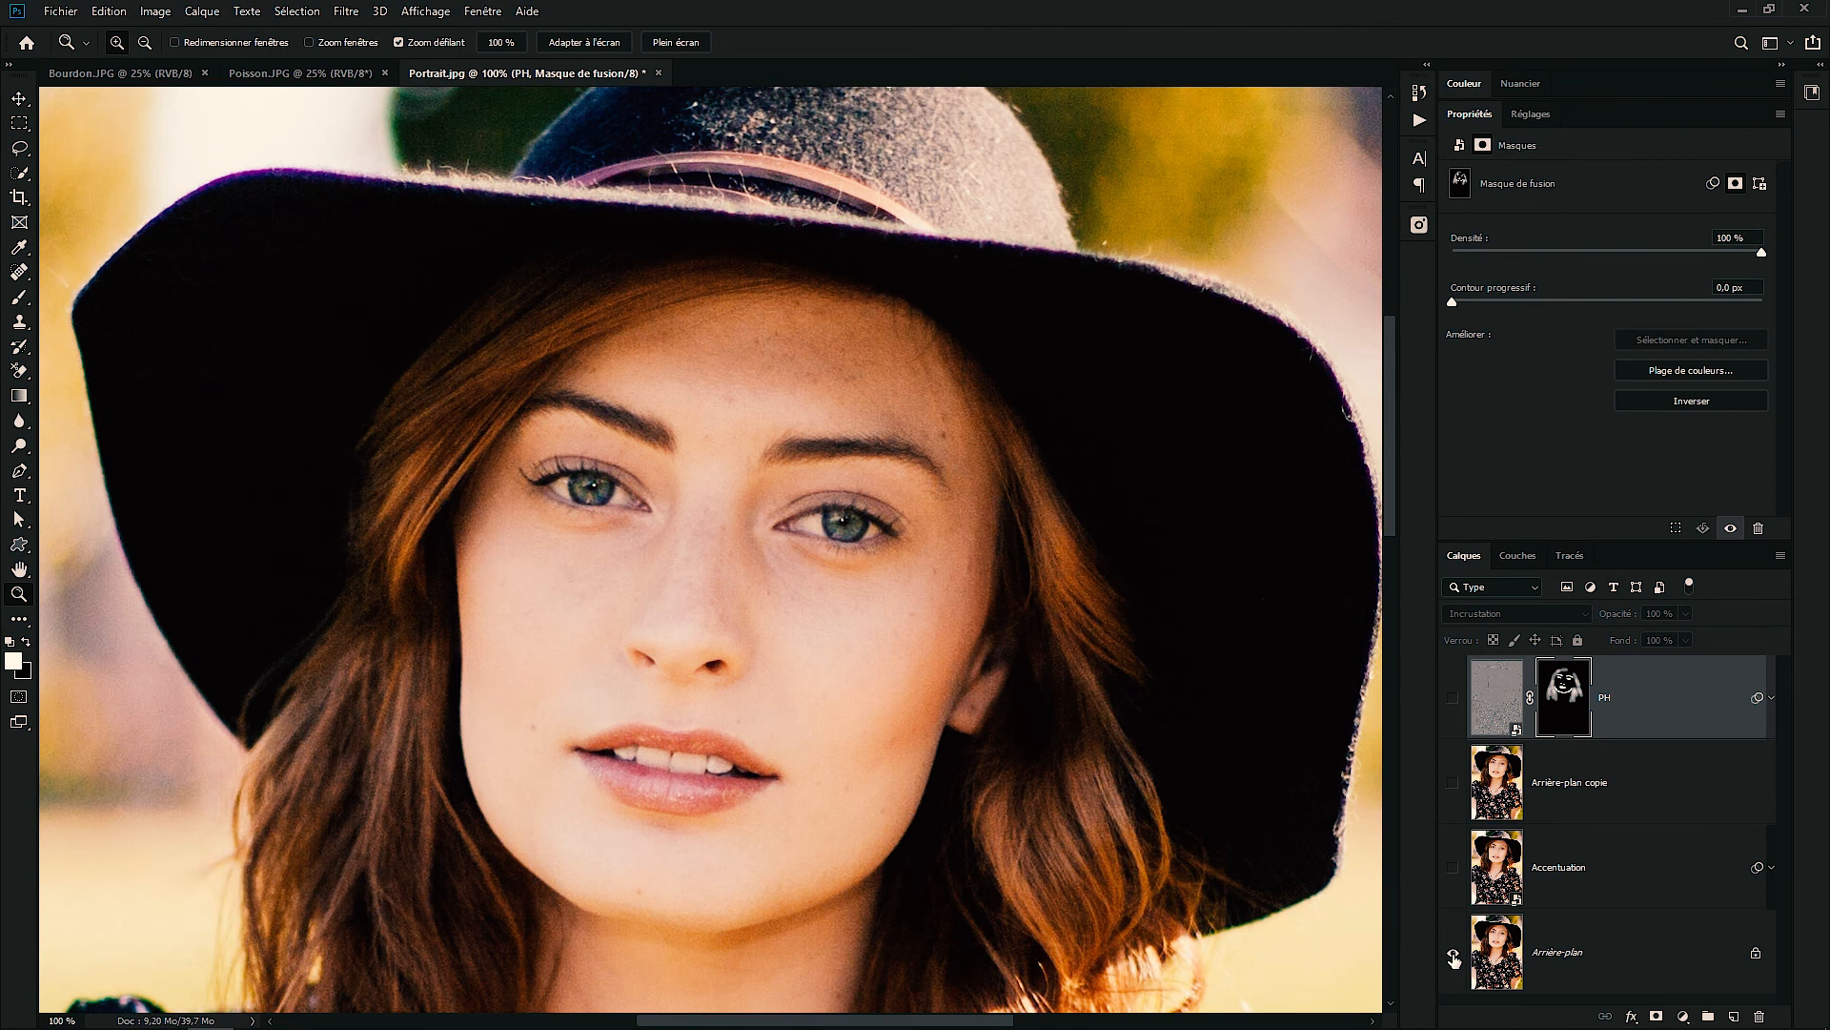
pyautogui.keyDown('alt'); pyautogui.click(1453, 956); pyautogui.keyUp('alt')
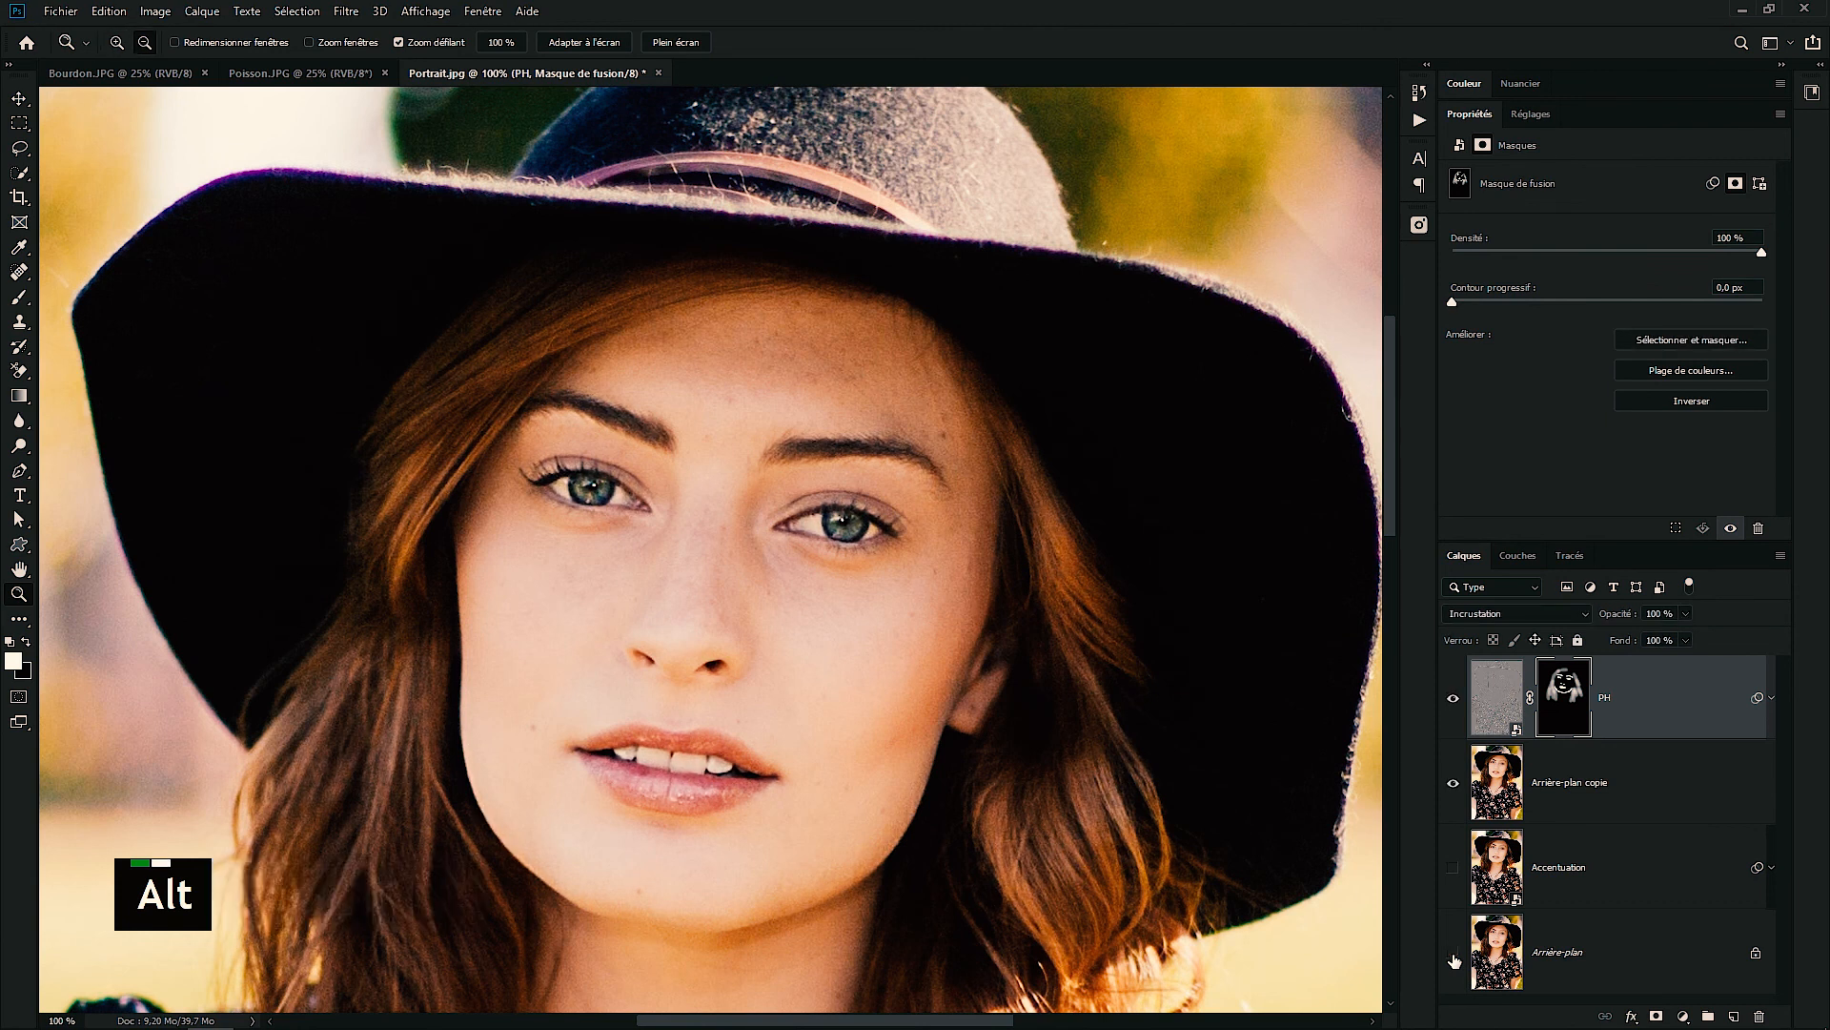
pyautogui.keyDown('alt'); pyautogui.click(1452, 956); pyautogui.keyUp('alt')
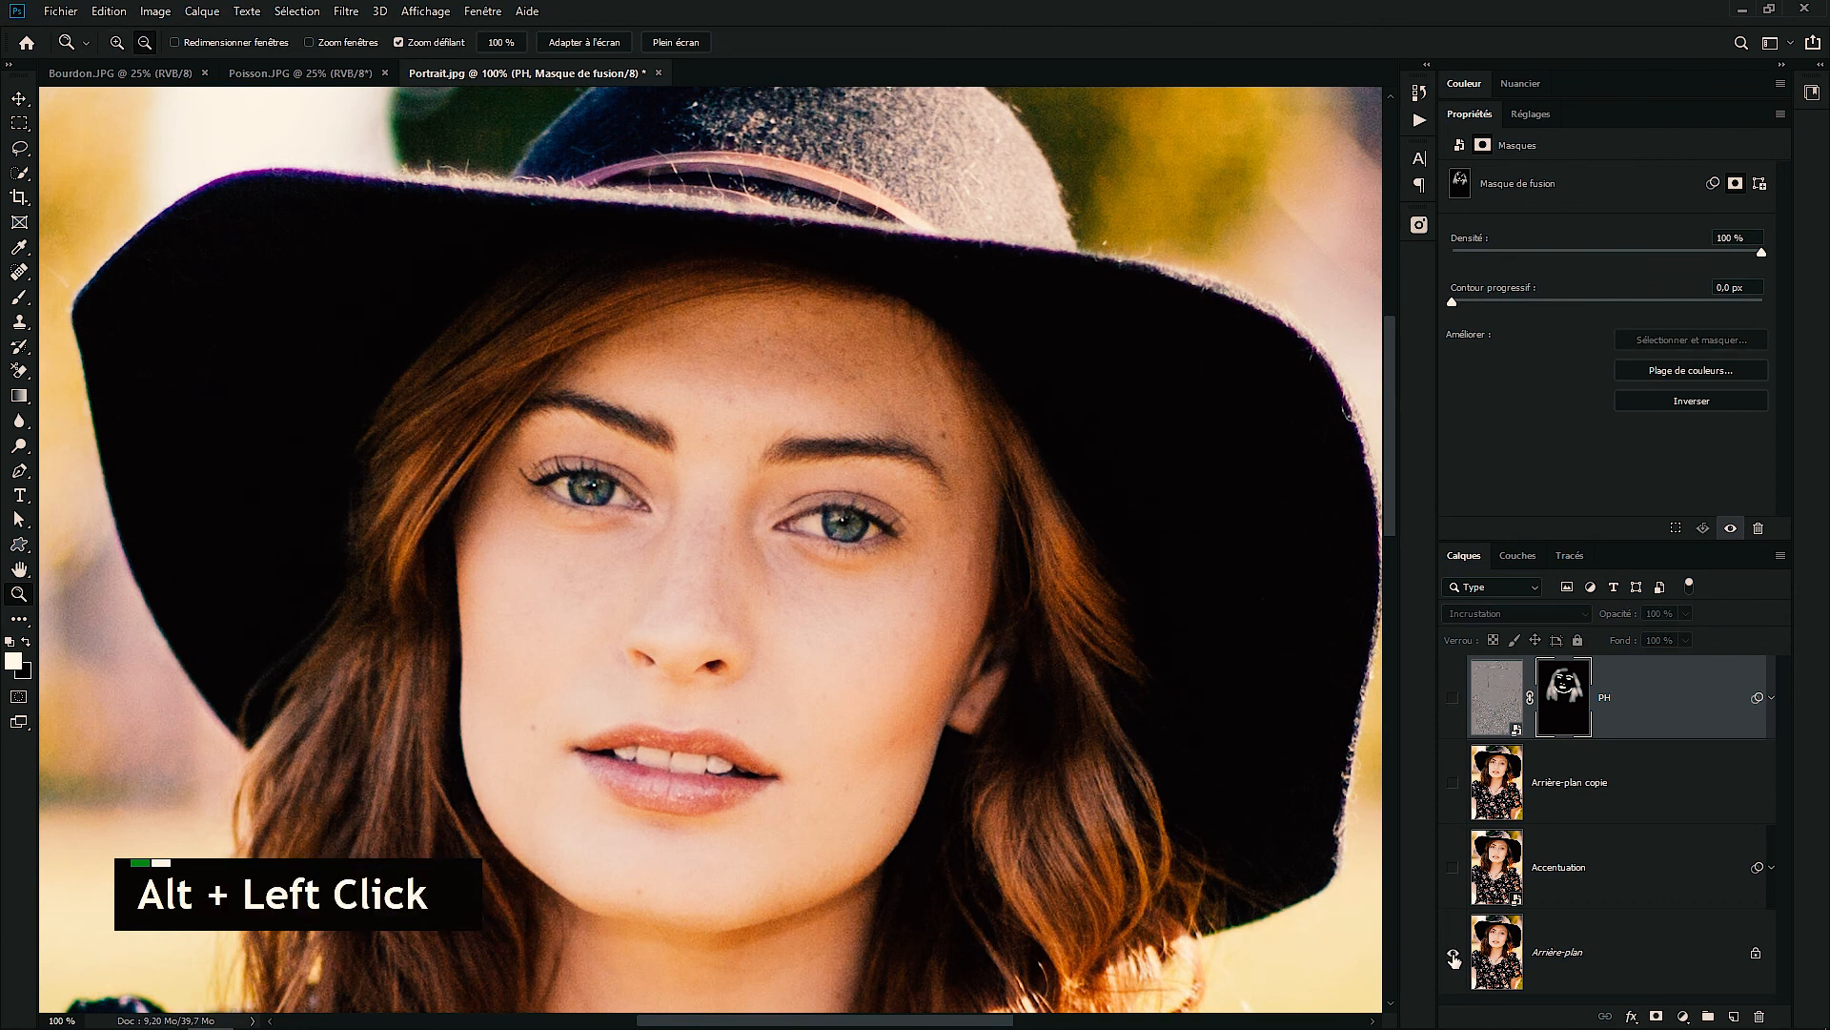
pyautogui.keyDown('alt'); pyautogui.click(1453, 956); pyautogui.keyUp('alt')
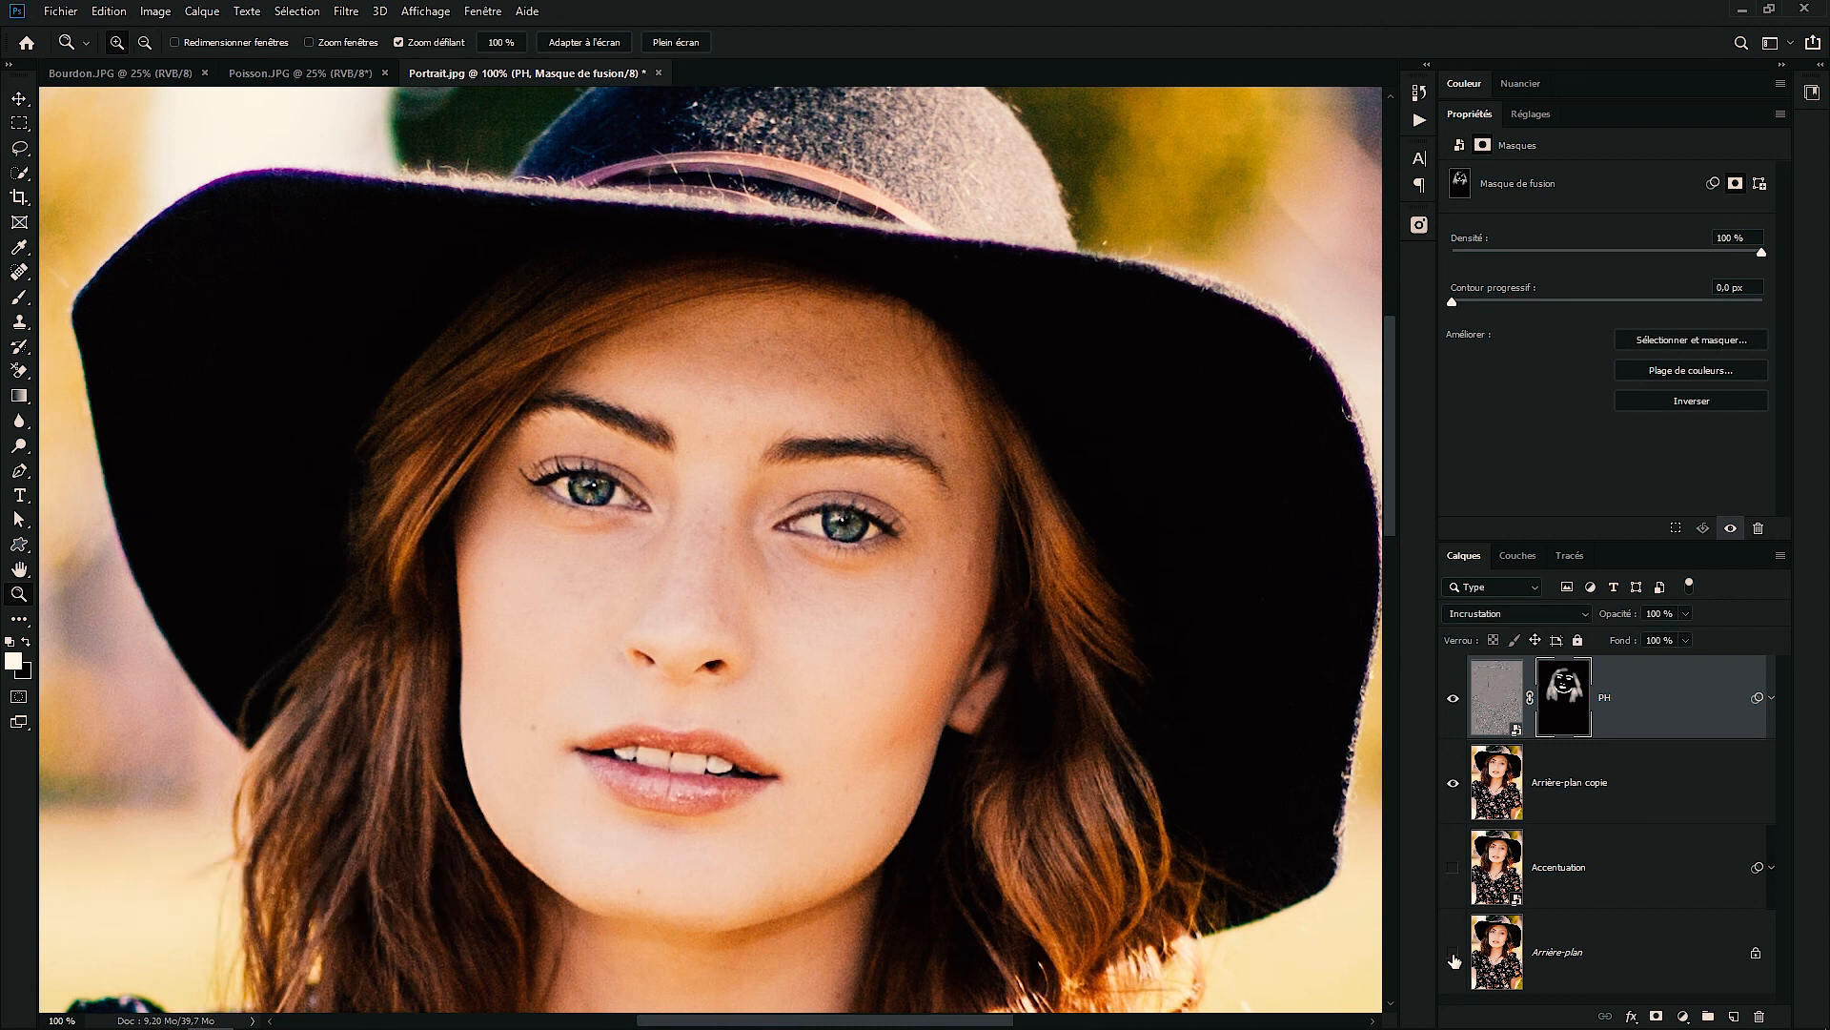